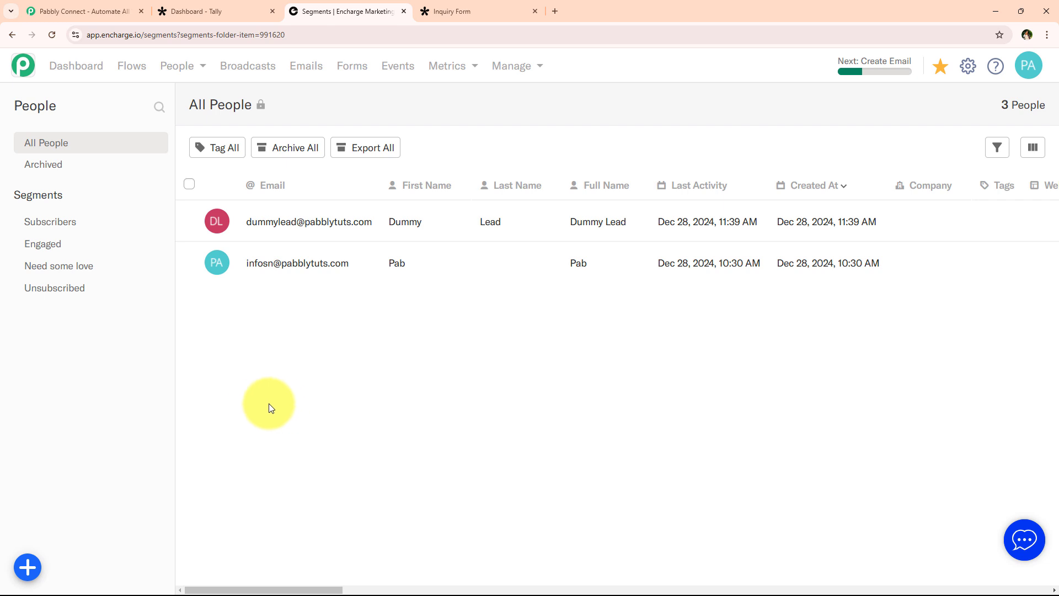
Review the filled-in Inquiry Form's title and contact fields in Tally.
{"action": "left_click", "coordinate": [200, 11]}
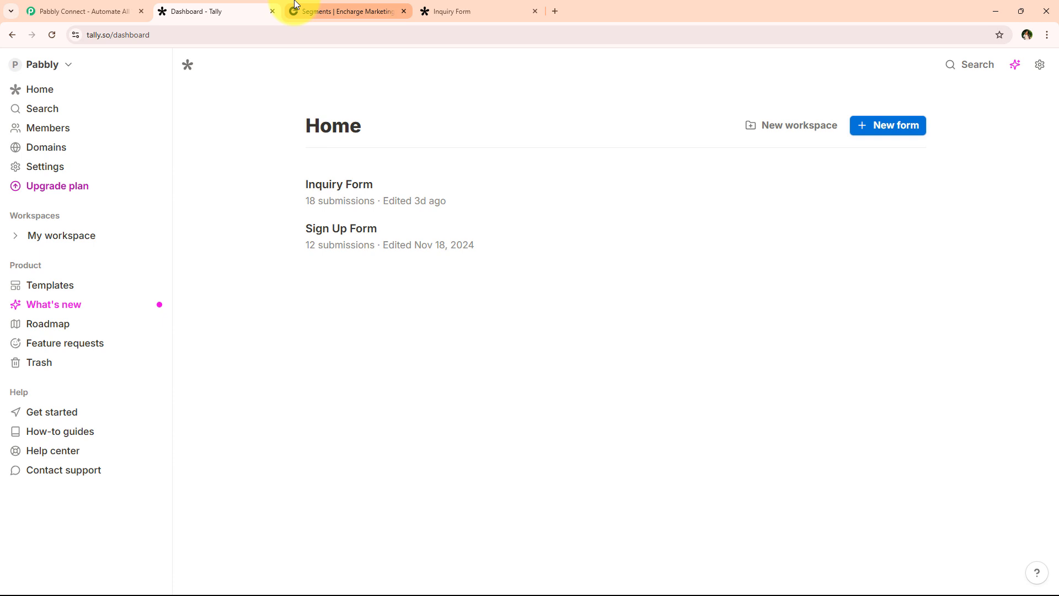
{"action": "left_click", "coordinate": [295, 8]}
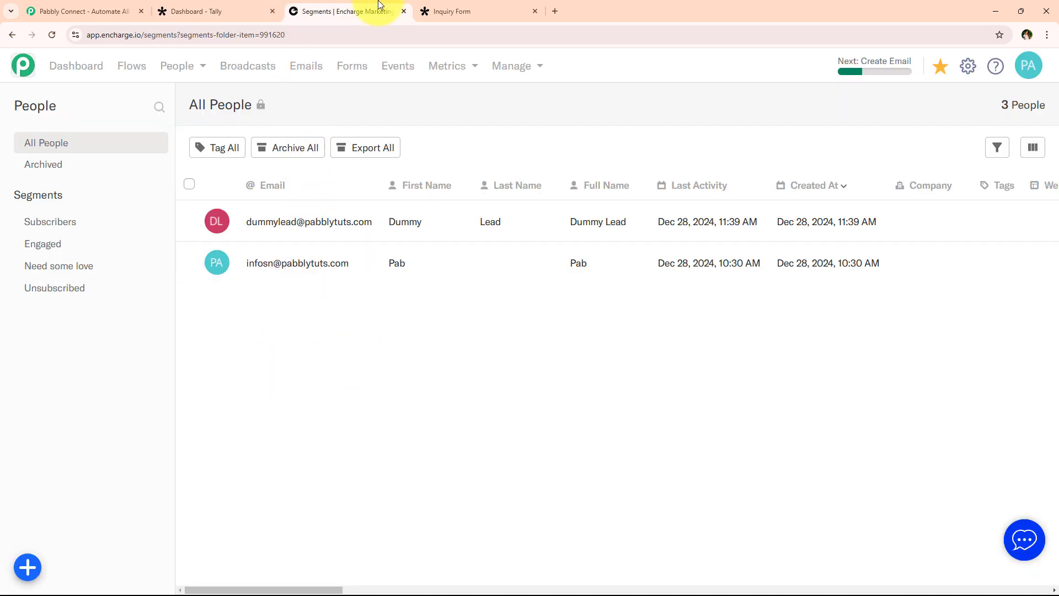
{"action": "left_click", "coordinate": [471, 8]}
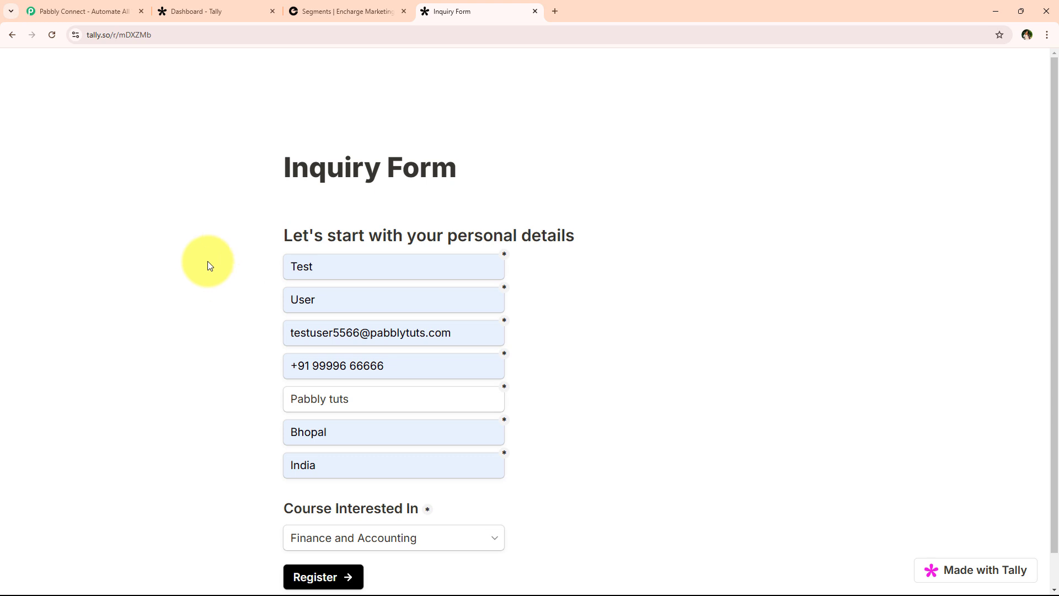
{"action": "scroll", "coordinate": [207, 264], "scroll_direction": "down", "scroll_amount": 1}
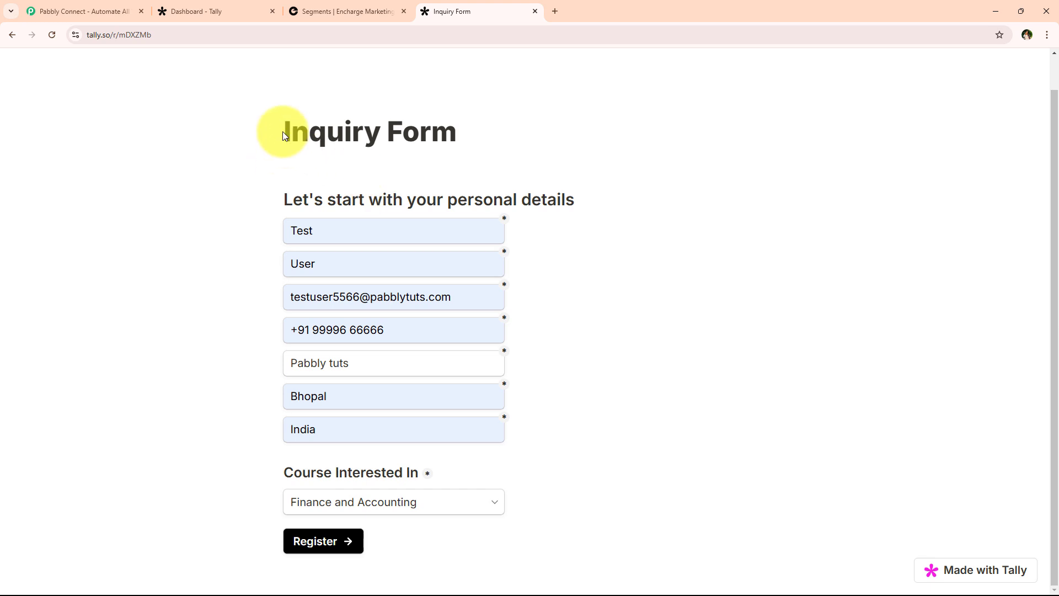
{"action": "left_click_drag", "start_coordinate": [282, 132], "coordinate": [467, 133]}
{"action": "left_click", "coordinate": [321, 112]}
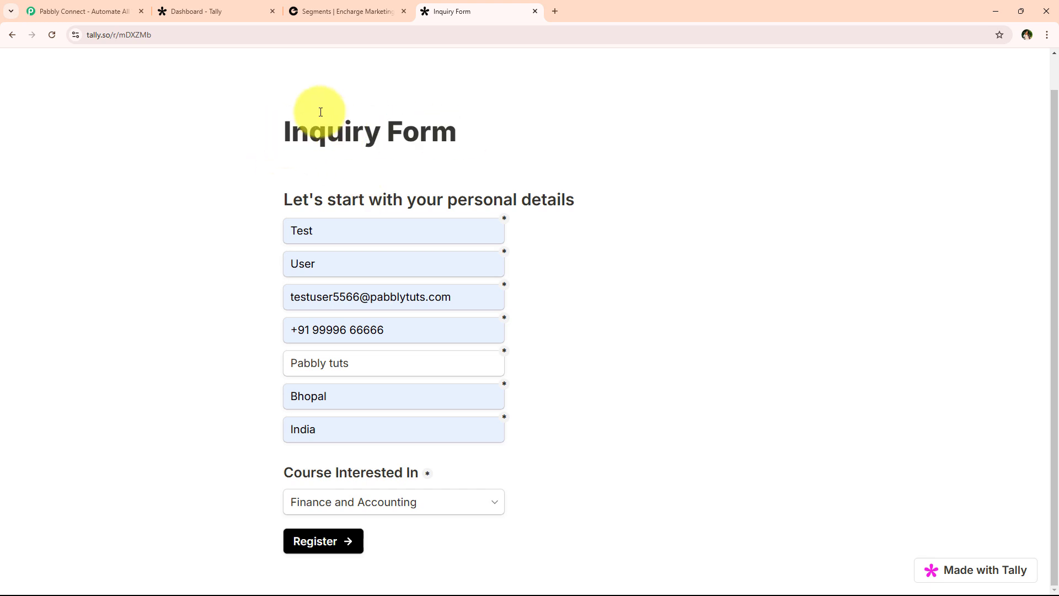
{"action": "left_click", "coordinate": [179, 10]}
{"action": "left_click", "coordinate": [442, 11]}
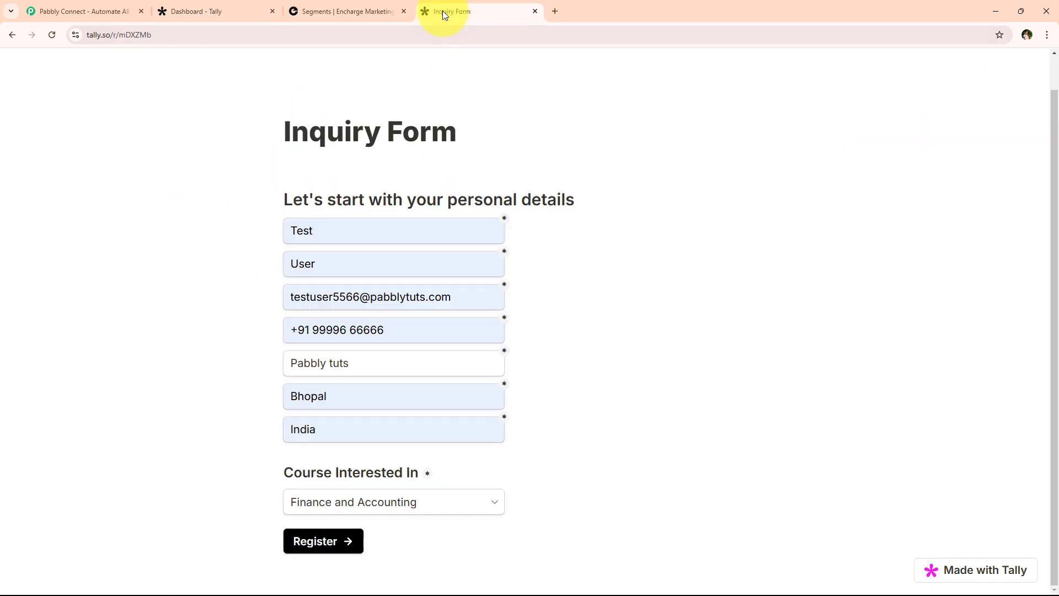
Leave the course choice unchanged and submit the form with Register.
{"action": "left_click", "coordinate": [435, 496]}
{"action": "left_click", "coordinate": [320, 537]}
{"action": "left_click", "coordinate": [309, 542]}
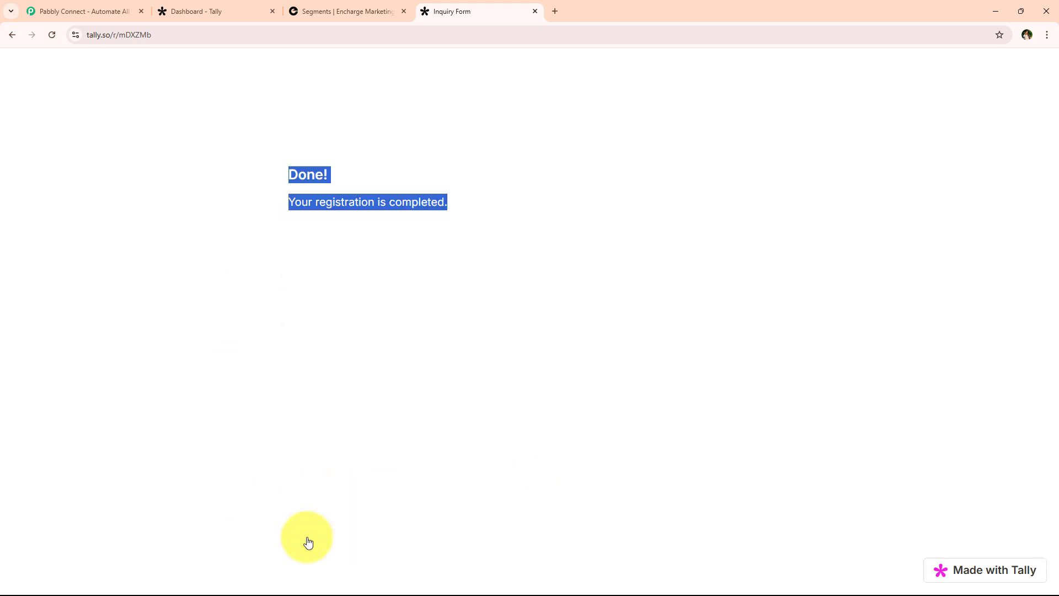
{"action": "left_click", "coordinate": [202, 329]}
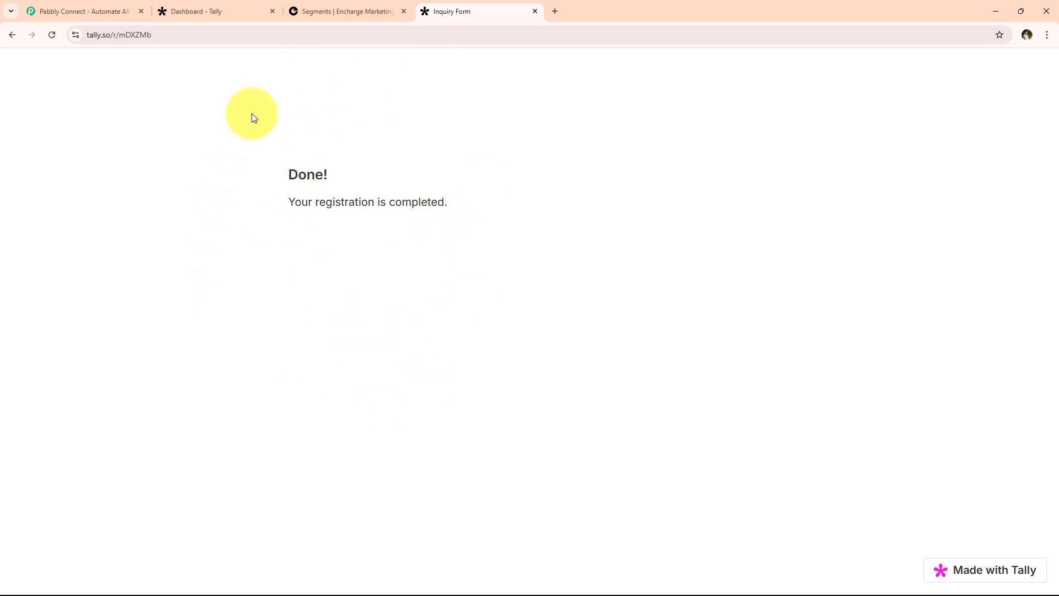
Confirm the new test contact heads Encharge's All People list, then switch to the Pabbly Connect site.
{"action": "left_click", "coordinate": [338, 11]}
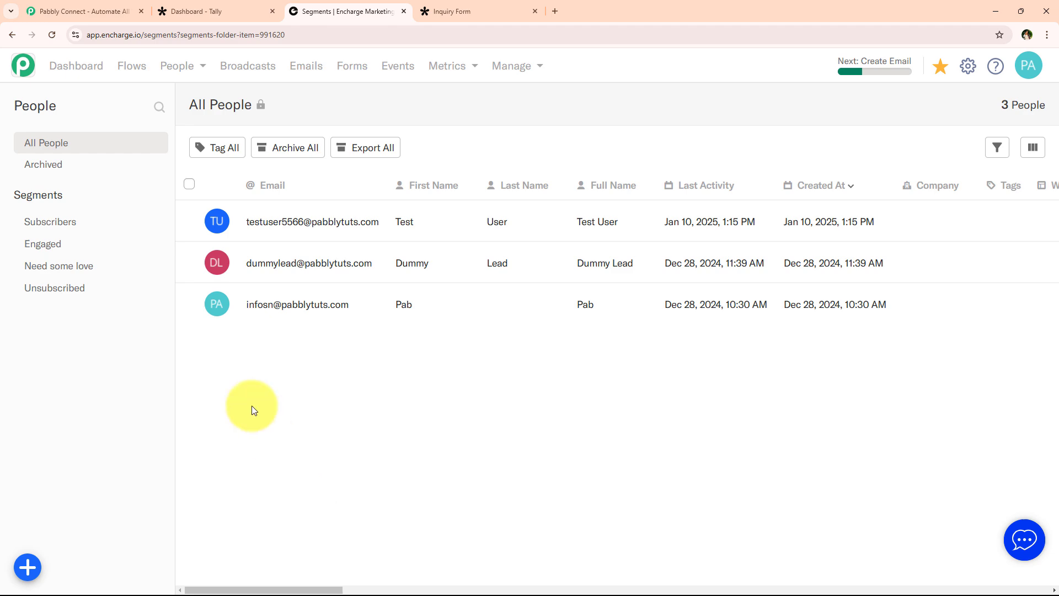
{"action": "left_click", "coordinate": [88, 8]}
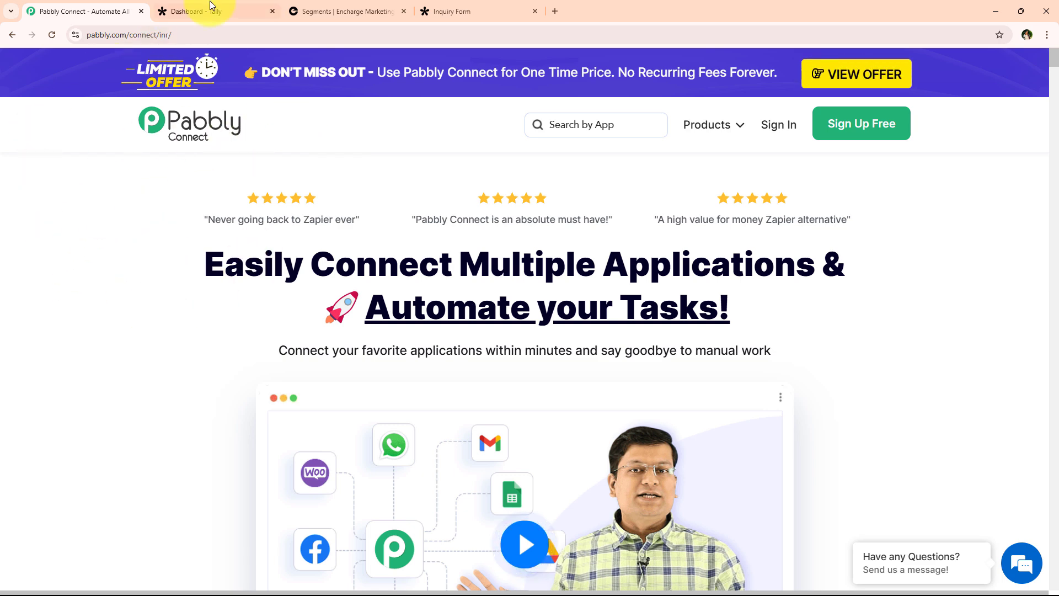
Dismiss the limited-offer popup on the Pabbly Connect website.
{"action": "mouse_move", "coordinate": [203, 26]}
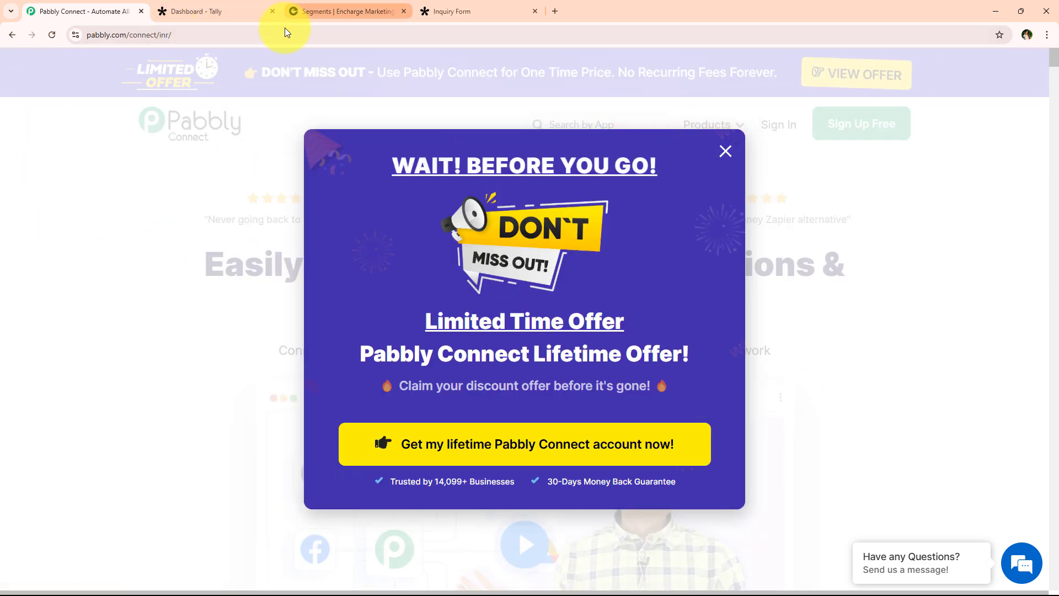
{"action": "left_click", "coordinate": [284, 31]}
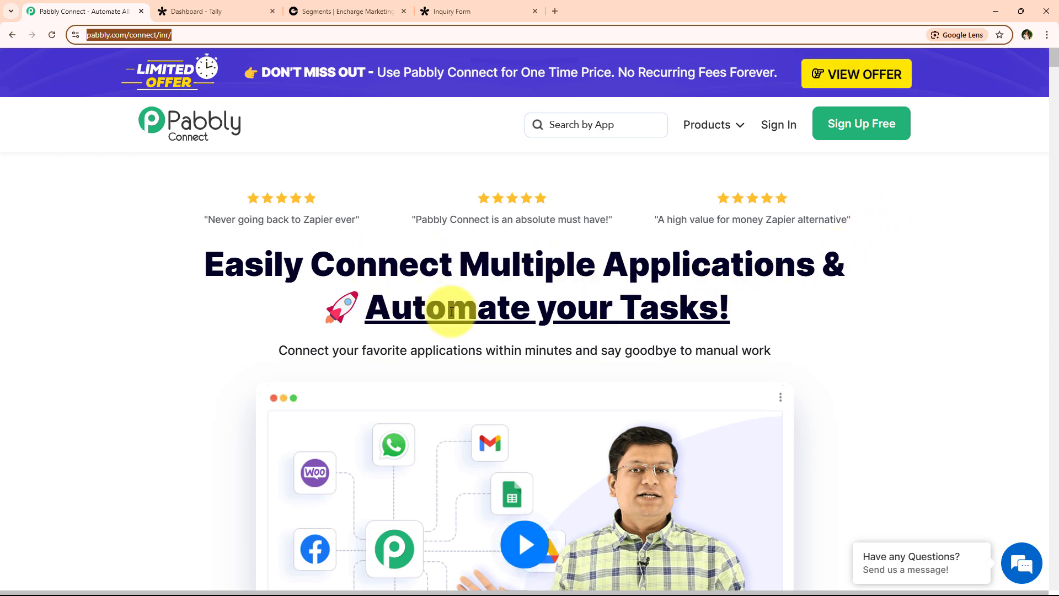
{"action": "left_click_drag", "start_coordinate": [194, 253], "coordinate": [795, 315]}
{"action": "left_click", "coordinate": [796, 316]}
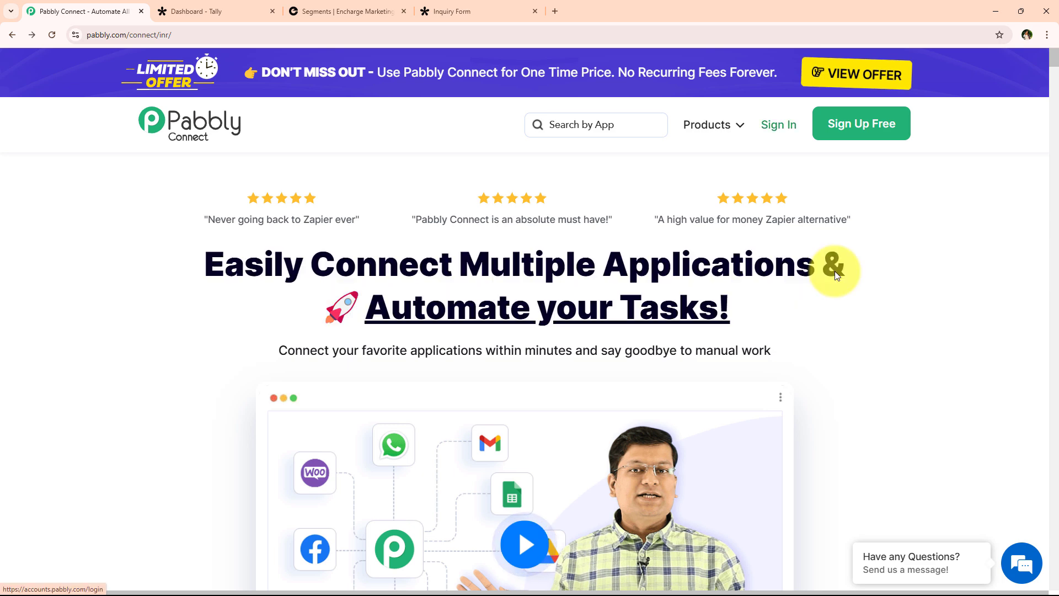
Sign in to reach the All Pabbly Apps page listing Pabbly Connect.
{"action": "left_click", "coordinate": [778, 126]}
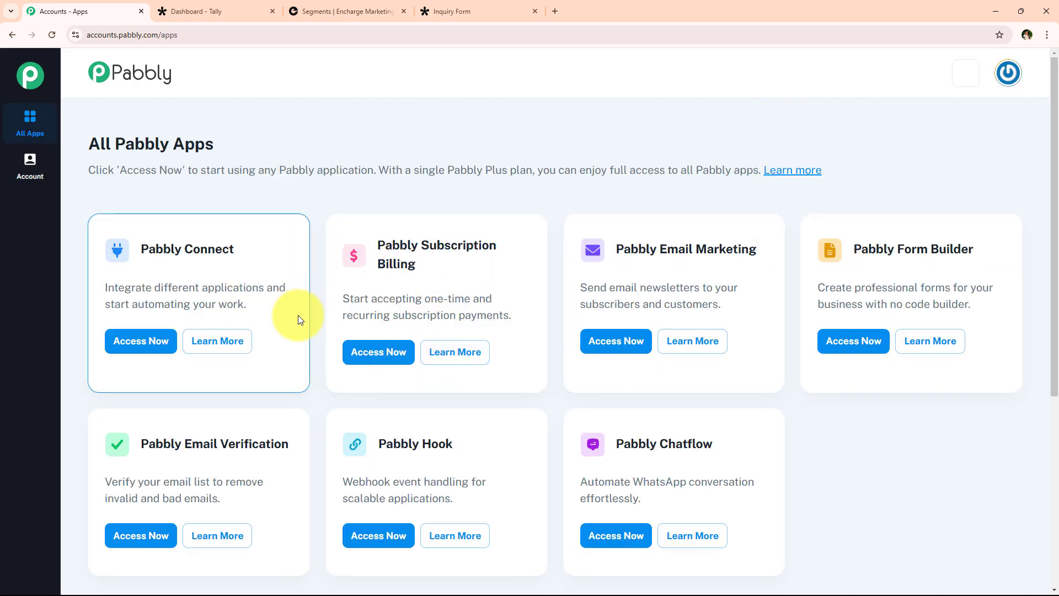
{"action": "scroll", "coordinate": [276, 312], "scroll_direction": "down", "scroll_amount": 1}
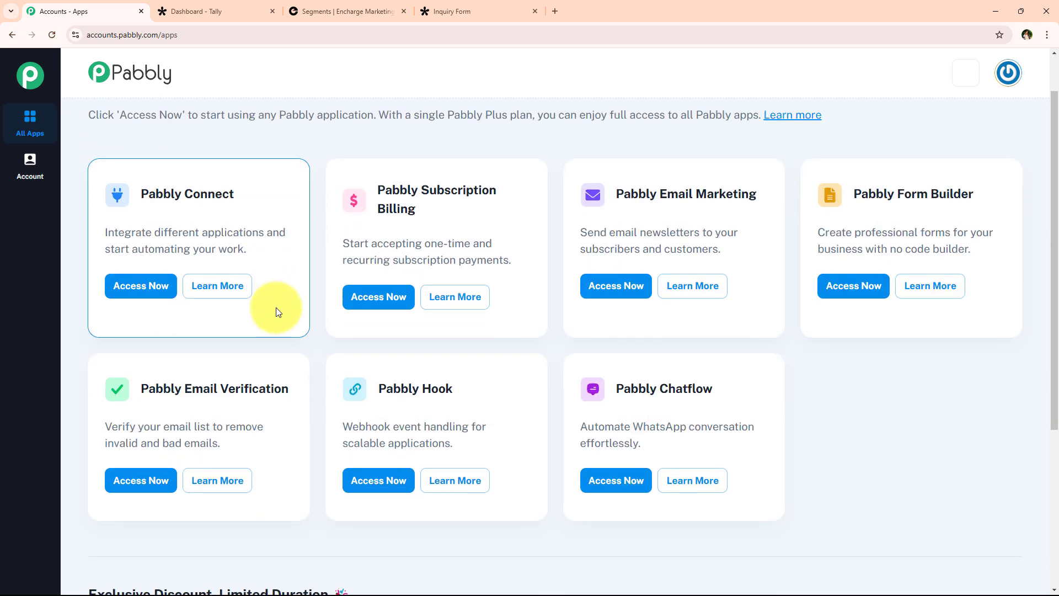
{"action": "scroll", "coordinate": [279, 320], "scroll_direction": "up", "scroll_amount": 1}
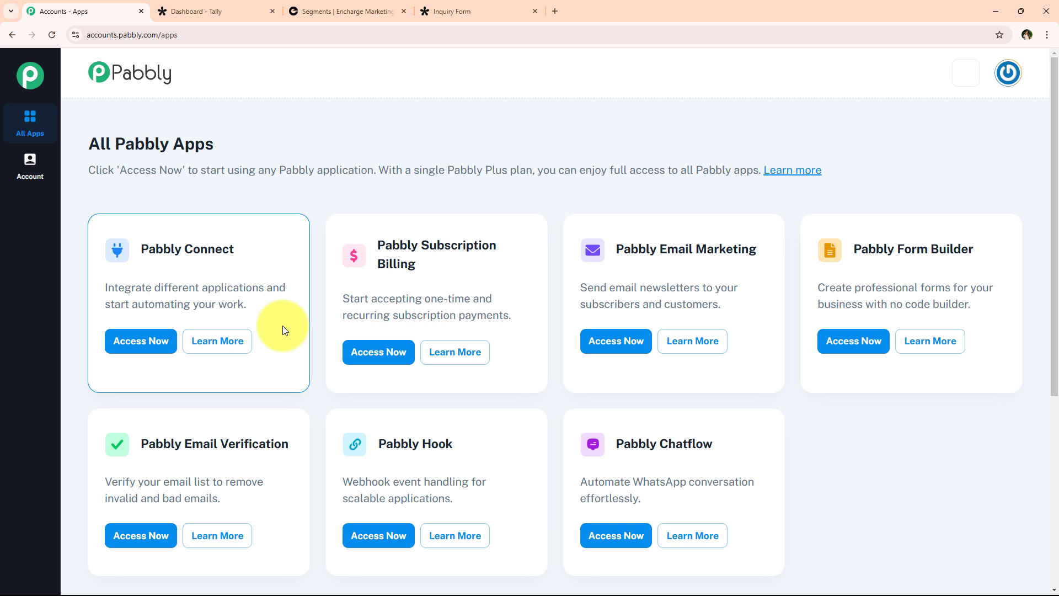
{"action": "left_click_drag", "start_coordinate": [141, 248], "coordinate": [264, 287]}
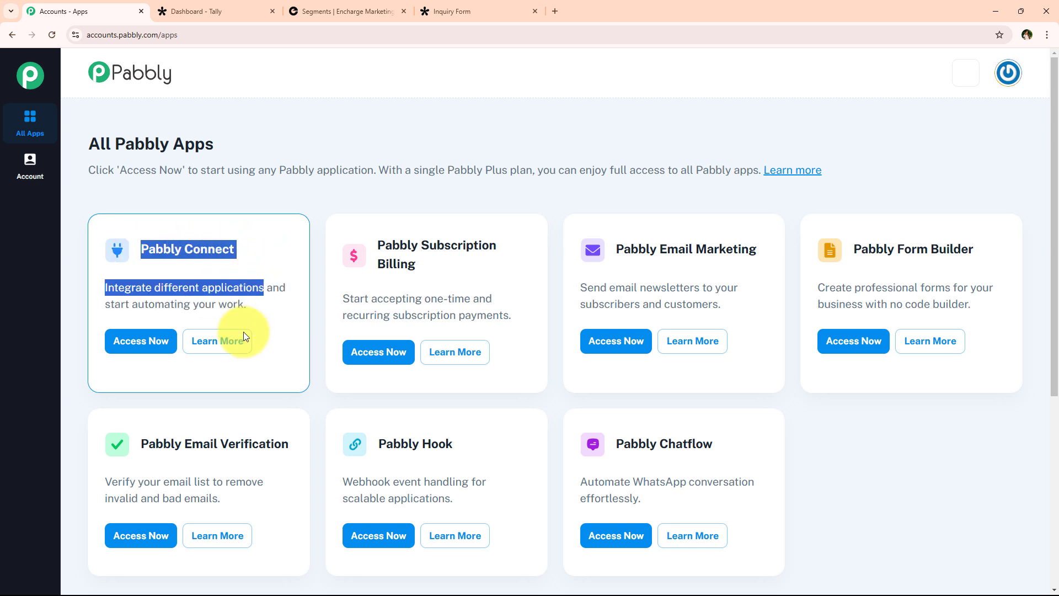
Open Pabbly Connect and start a new workflow in the Automations folder.
{"action": "left_click", "coordinate": [141, 337]}
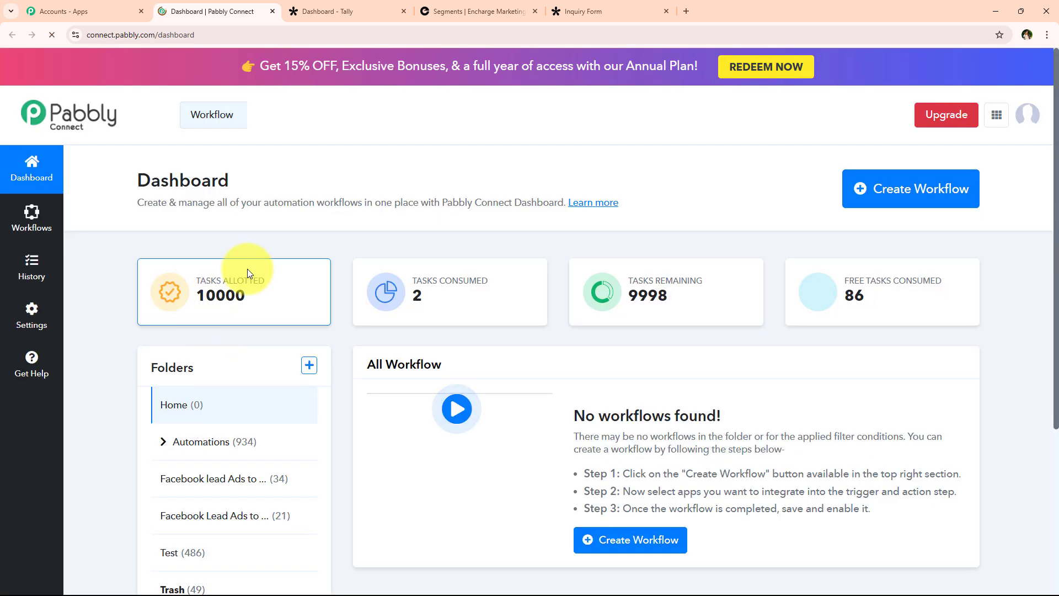
{"action": "mouse_move", "coordinate": [200, 305]}
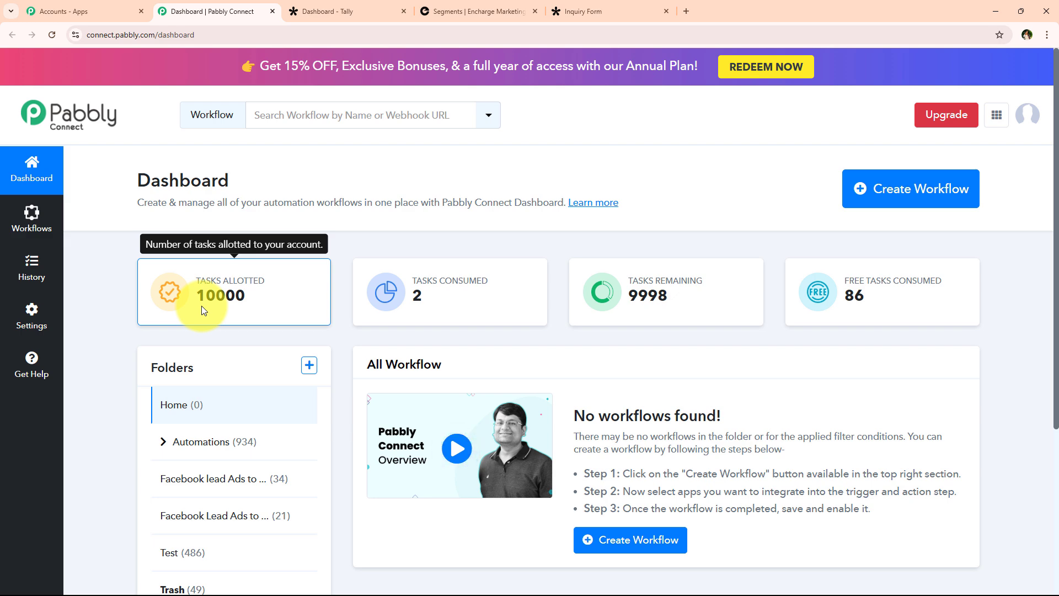
{"action": "left_click", "coordinate": [927, 198]}
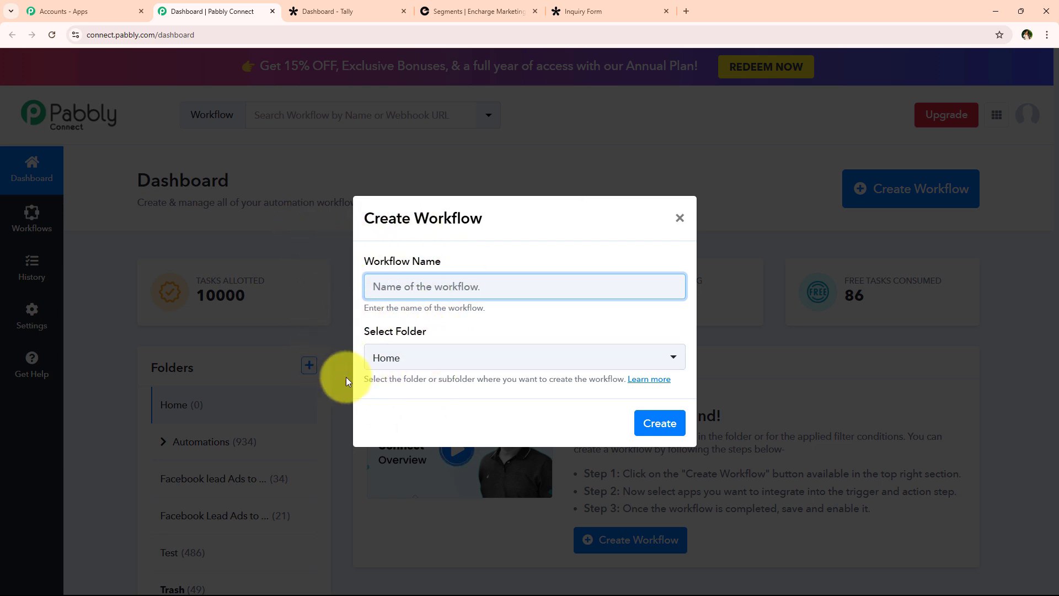
{"action": "left_click", "coordinate": [438, 361]}
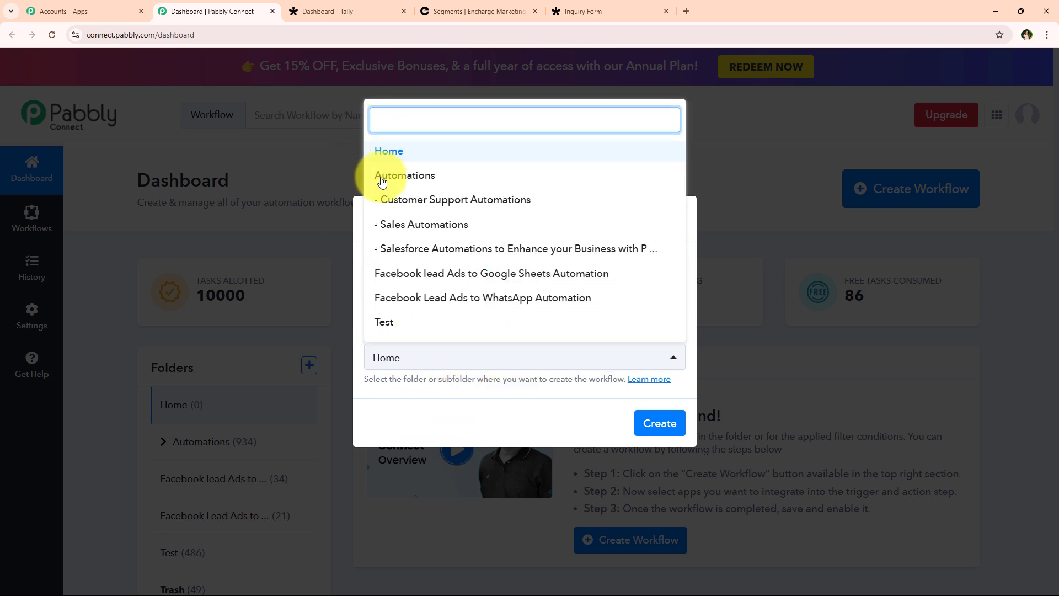
{"action": "left_click", "coordinate": [530, 173]}
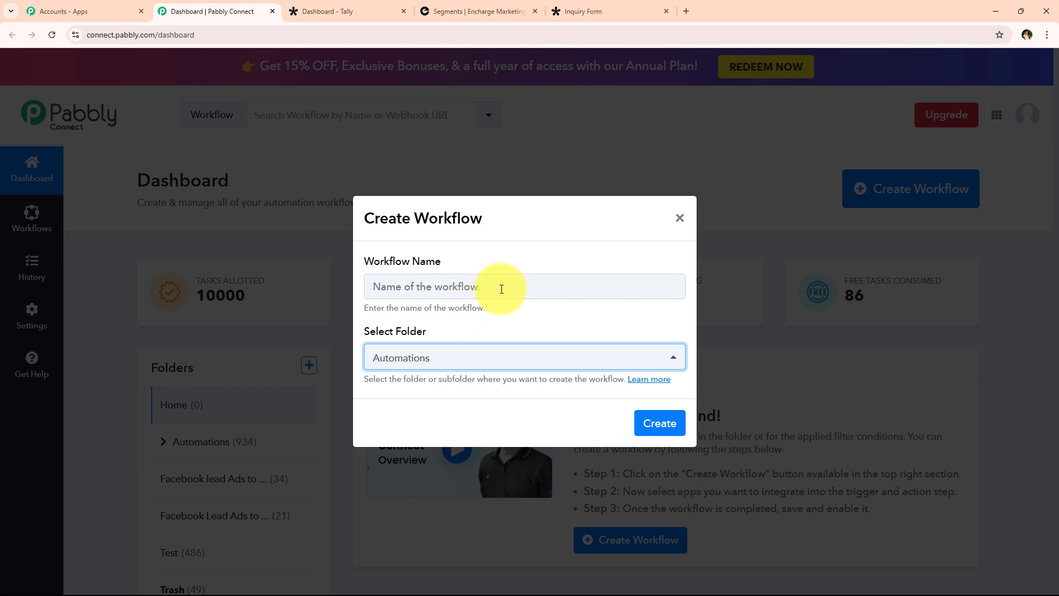
Name the workflow 'How to Create or Update Encharge Person on Tally Forms Submission'.
{"action": "left_click", "coordinate": [499, 287]}
{"action": "key", "text": "ctrl+v"}
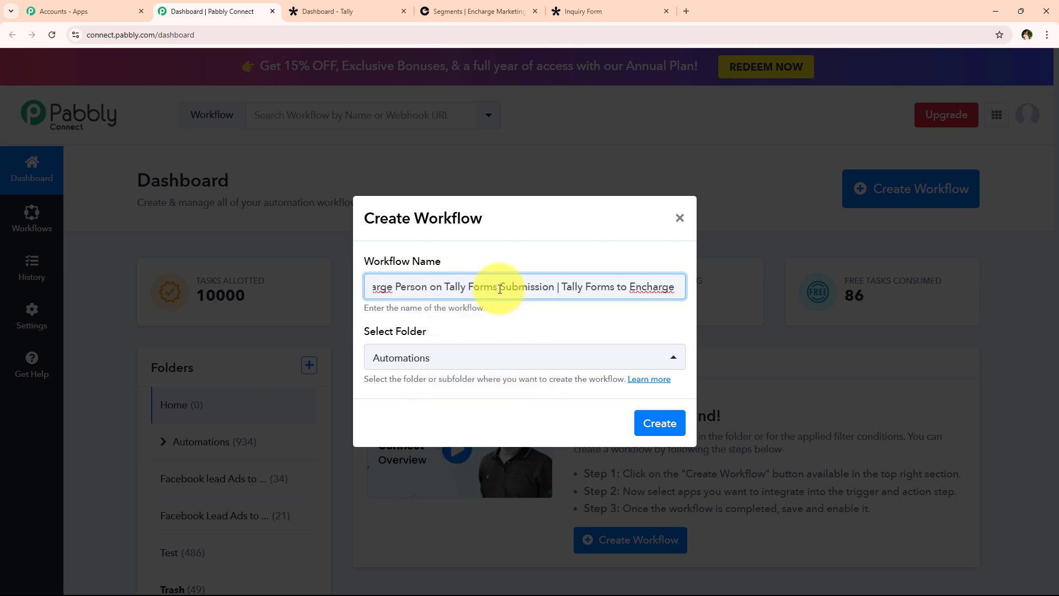
{"action": "left_click", "coordinate": [514, 321]}
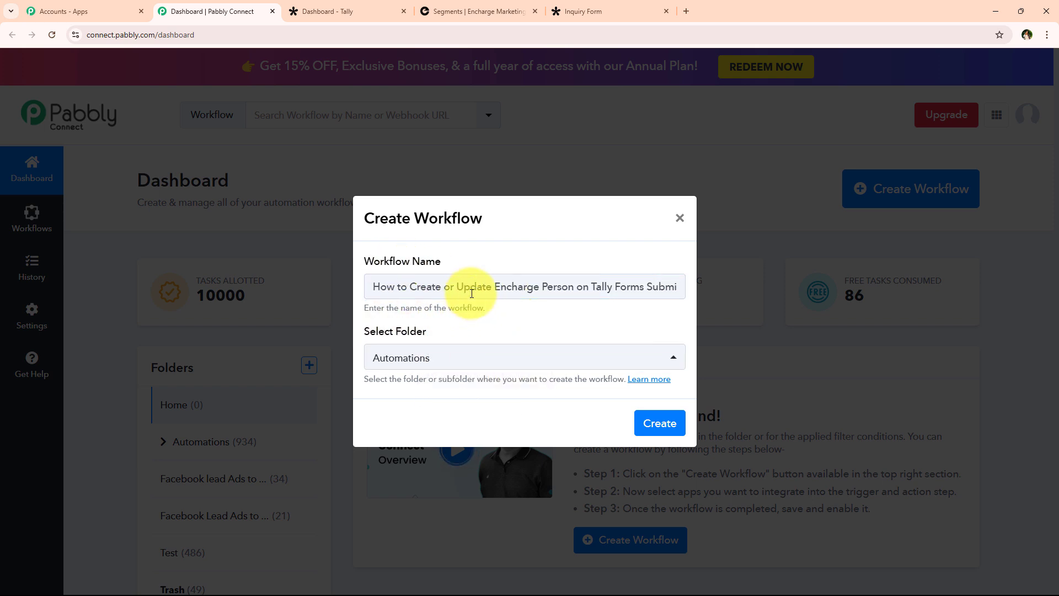
{"action": "left_click_drag", "start_coordinate": [473, 287], "coordinate": [667, 284]}
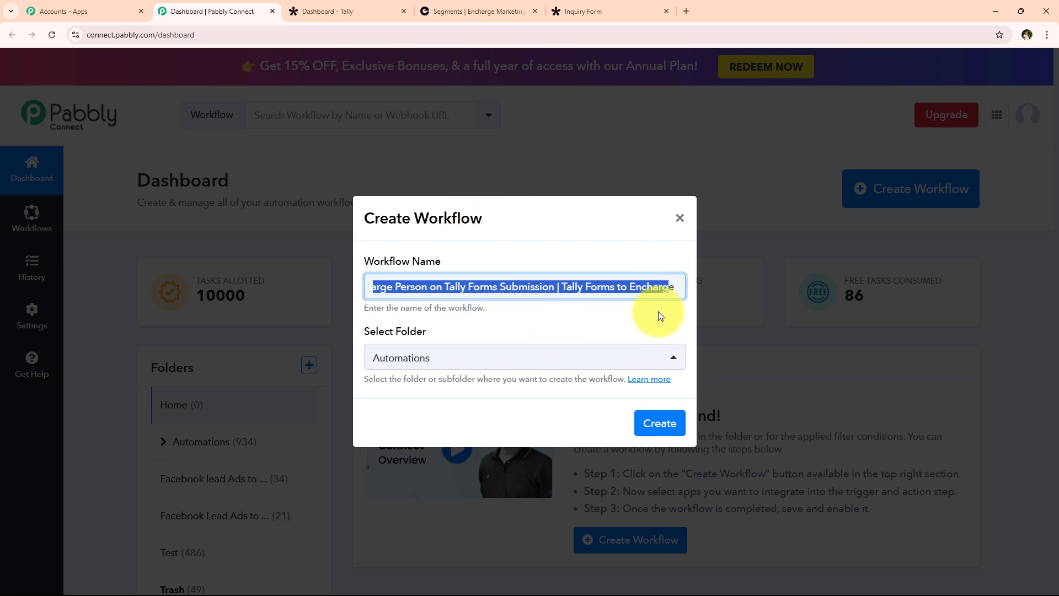
{"action": "left_click", "coordinate": [641, 321]}
{"action": "left_click", "coordinate": [662, 426]}
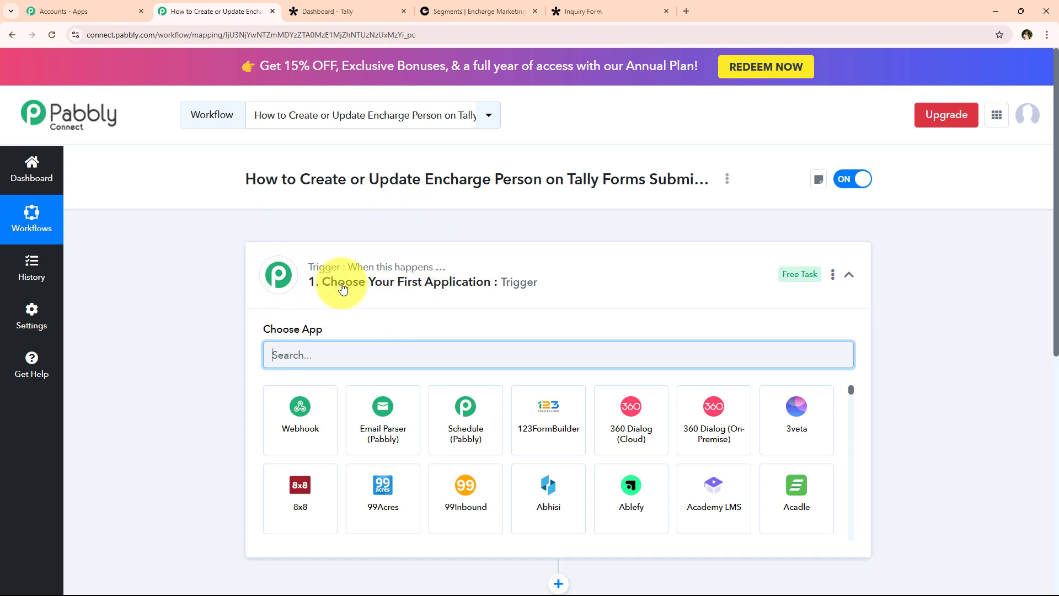
{"action": "left_click", "coordinate": [502, 282]}
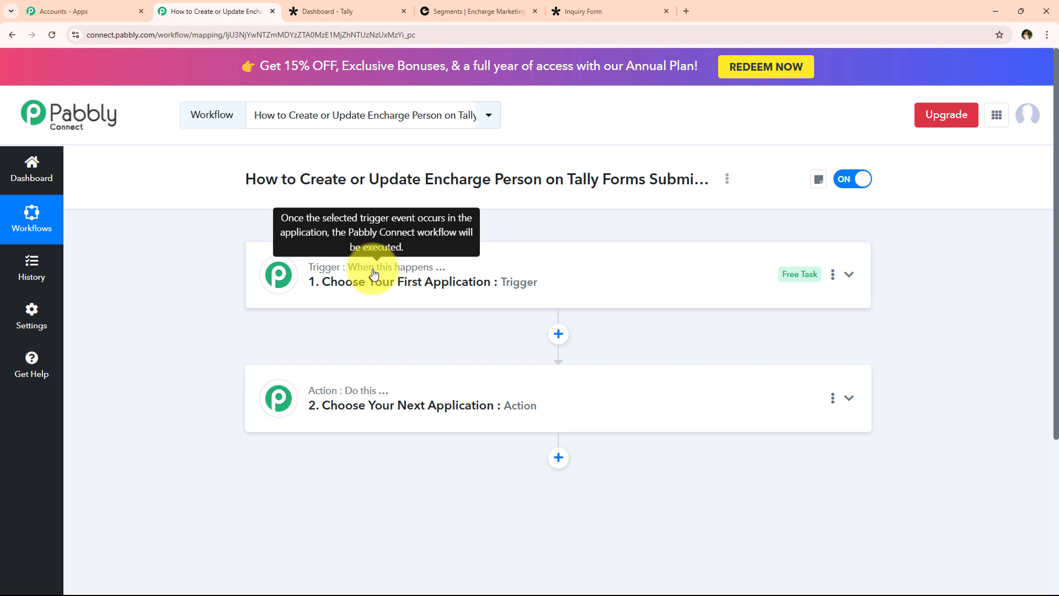
{"action": "mouse_move", "coordinate": [342, 389]}
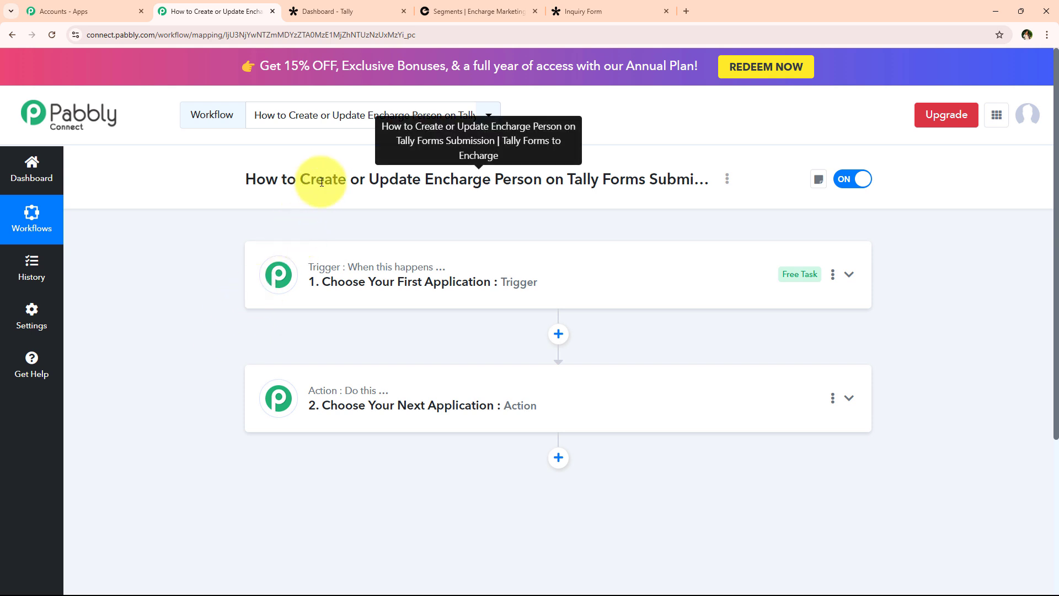
{"action": "left_click_drag", "start_coordinate": [321, 182], "coordinate": [691, 180]}
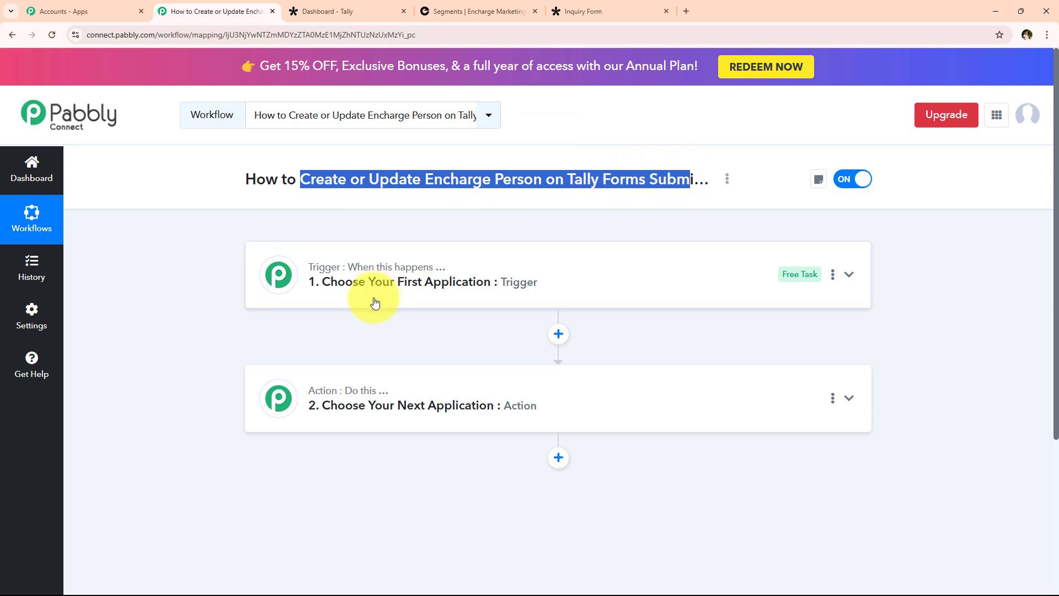
Set the trigger app to Tally with New Response as the trigger event.
{"action": "left_click", "coordinate": [356, 296]}
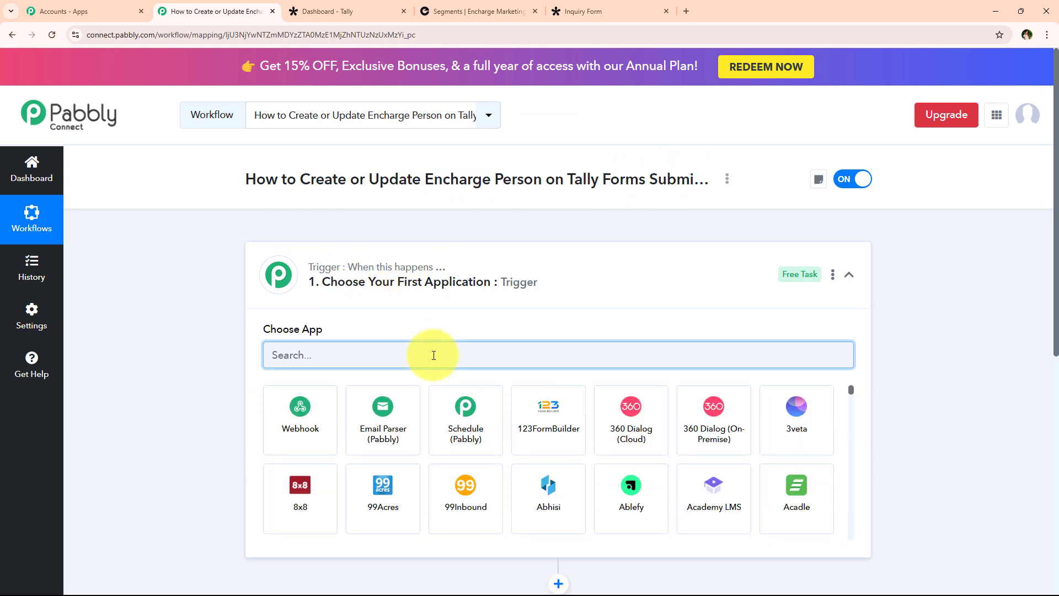
{"action": "type", "text": "Tally"}
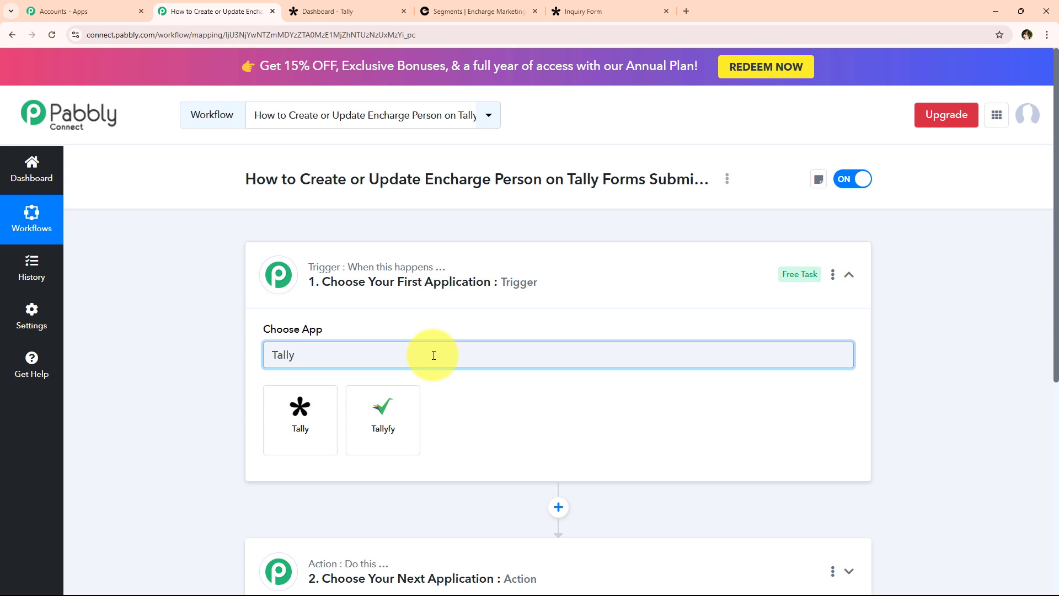
{"action": "left_click", "coordinate": [301, 407]}
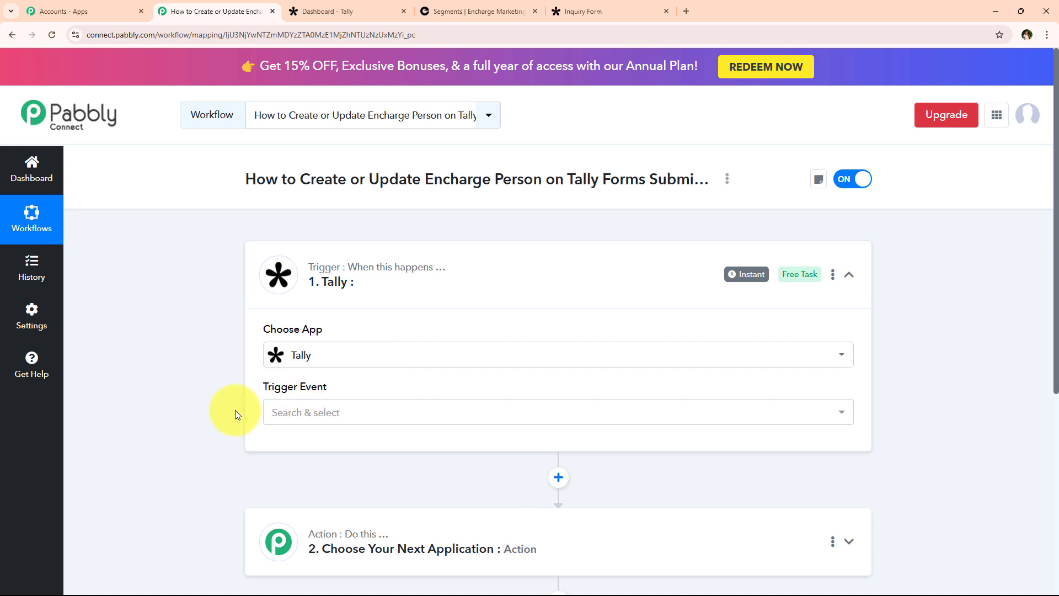
{"action": "left_click", "coordinate": [284, 419]}
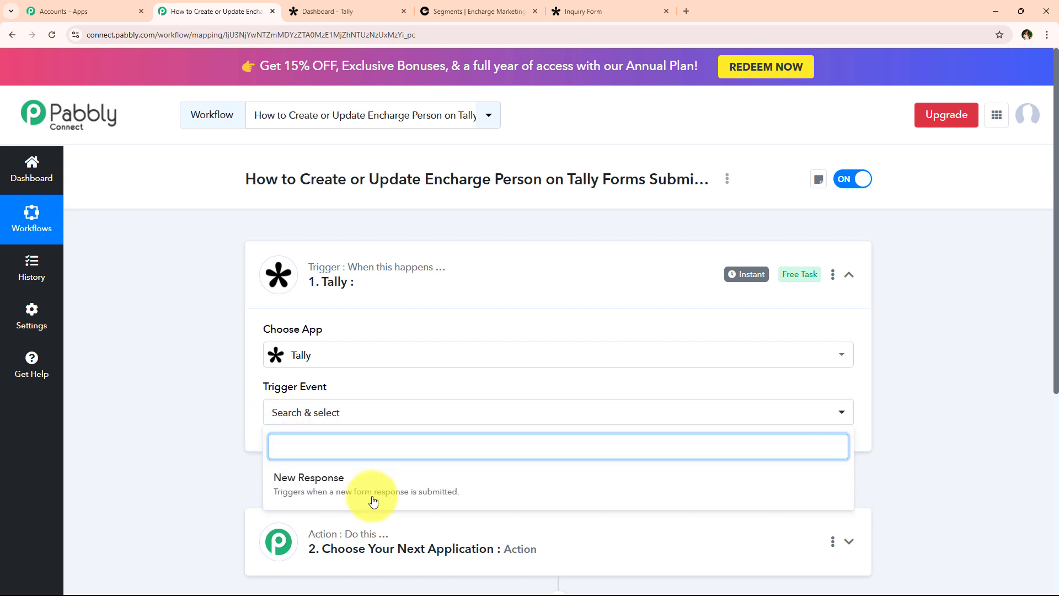
{"action": "left_click", "coordinate": [579, 494]}
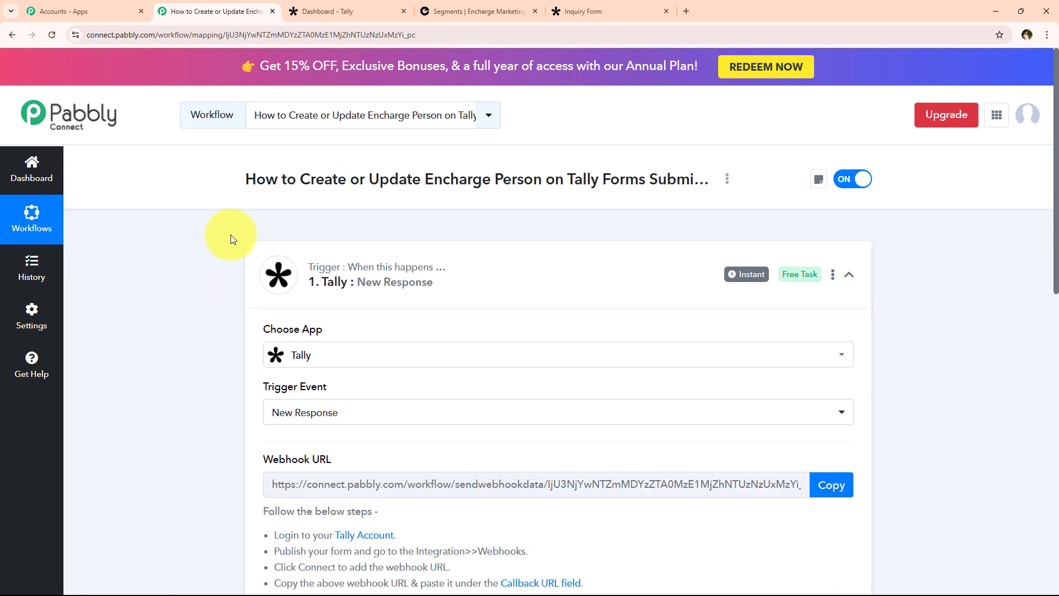
Copy the Tally trigger's webhook URL.
{"action": "scroll", "coordinate": [231, 241], "scroll_direction": "down", "scroll_amount": 1}
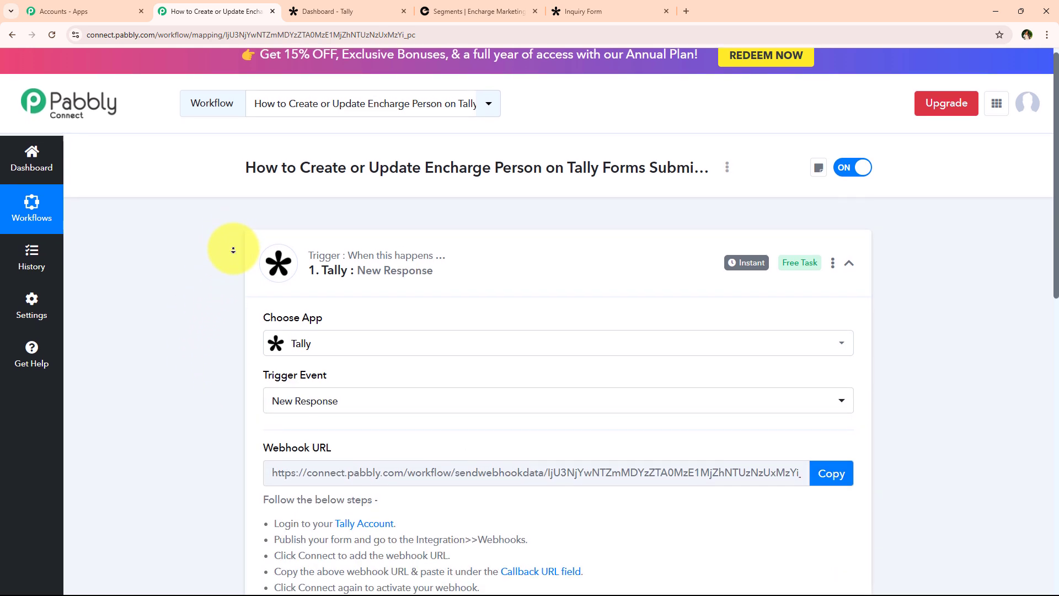
{"action": "scroll", "coordinate": [233, 249], "scroll_direction": "down", "scroll_amount": 1}
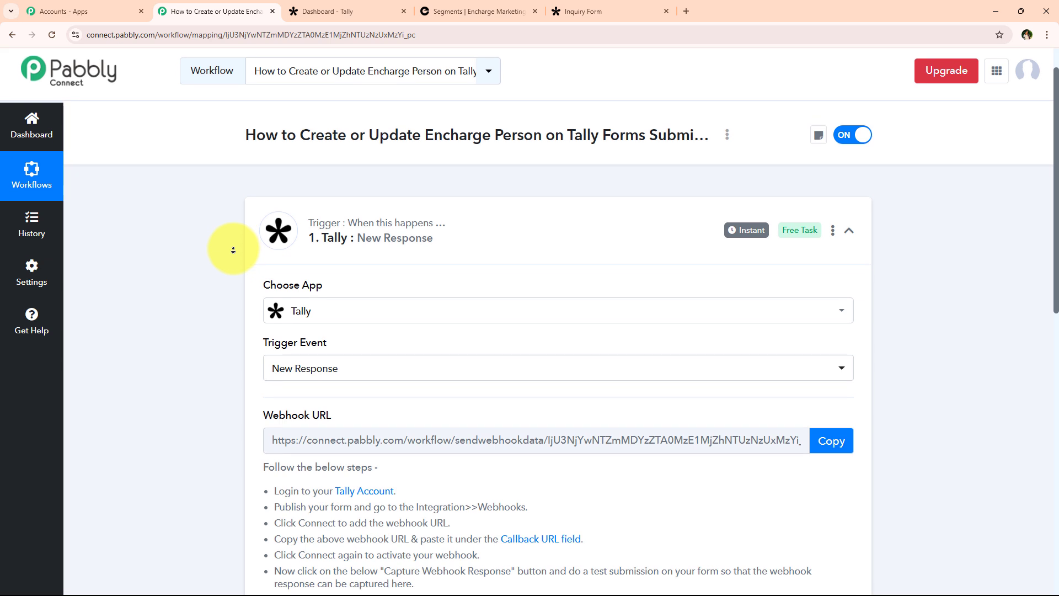
{"action": "scroll", "coordinate": [233, 249], "scroll_direction": "down", "scroll_amount": 2}
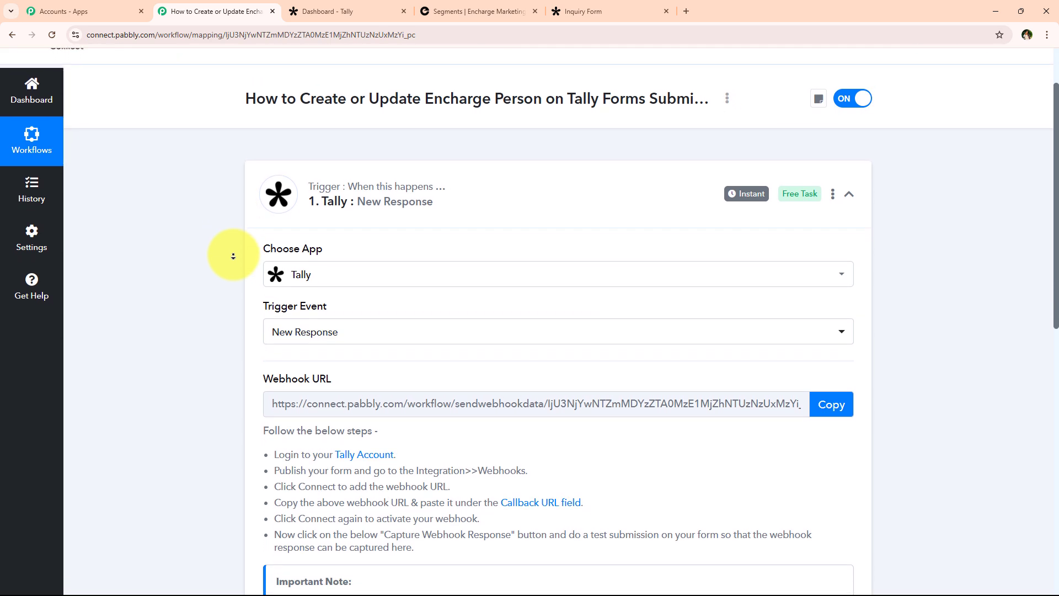
{"action": "scroll", "coordinate": [233, 255], "scroll_direction": "down", "scroll_amount": 2}
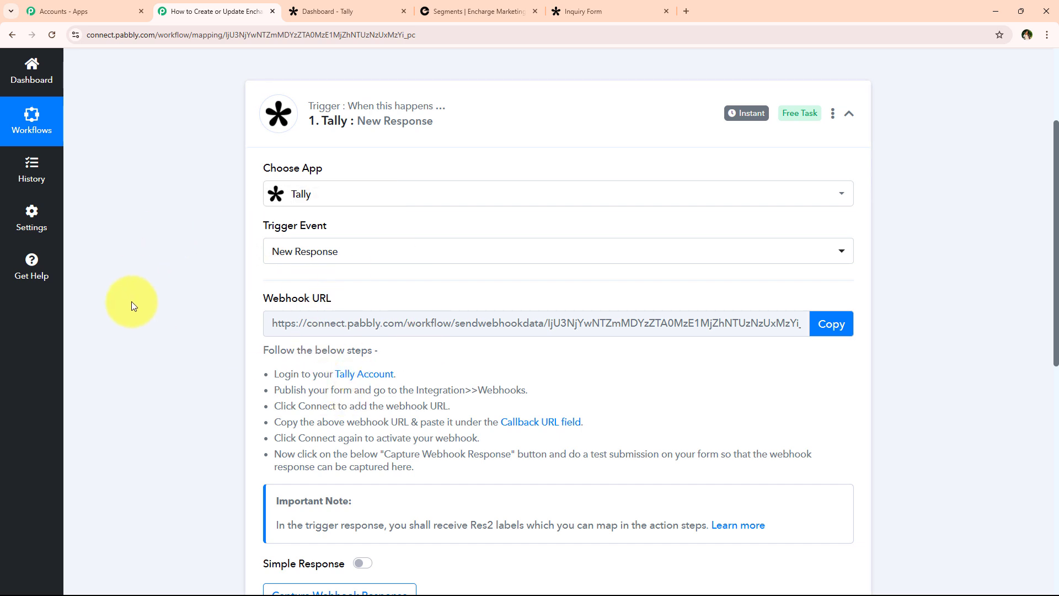
{"action": "scroll", "coordinate": [131, 301], "scroll_direction": "up", "scroll_amount": 2}
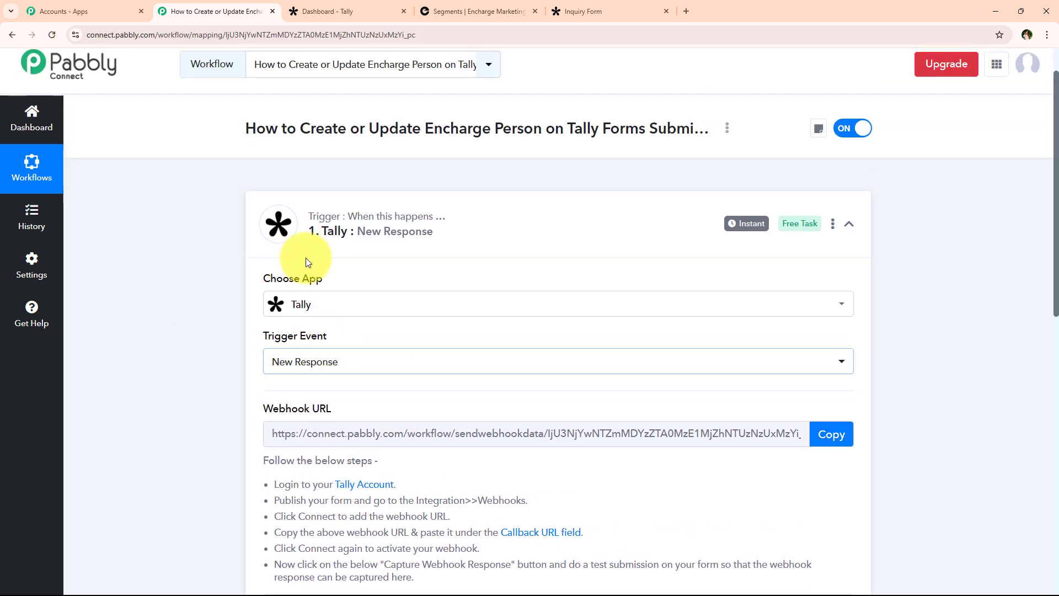
{"action": "double_click", "coordinate": [337, 234]}
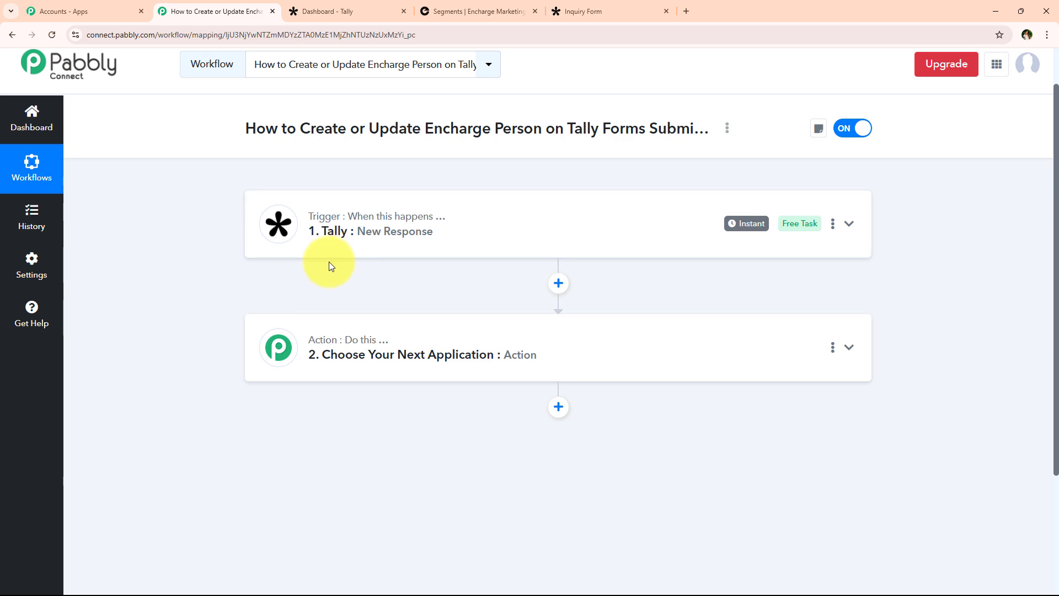
{"action": "left_click", "coordinate": [331, 245]}
{"action": "scroll", "coordinate": [244, 273], "scroll_direction": "down", "scroll_amount": 3}
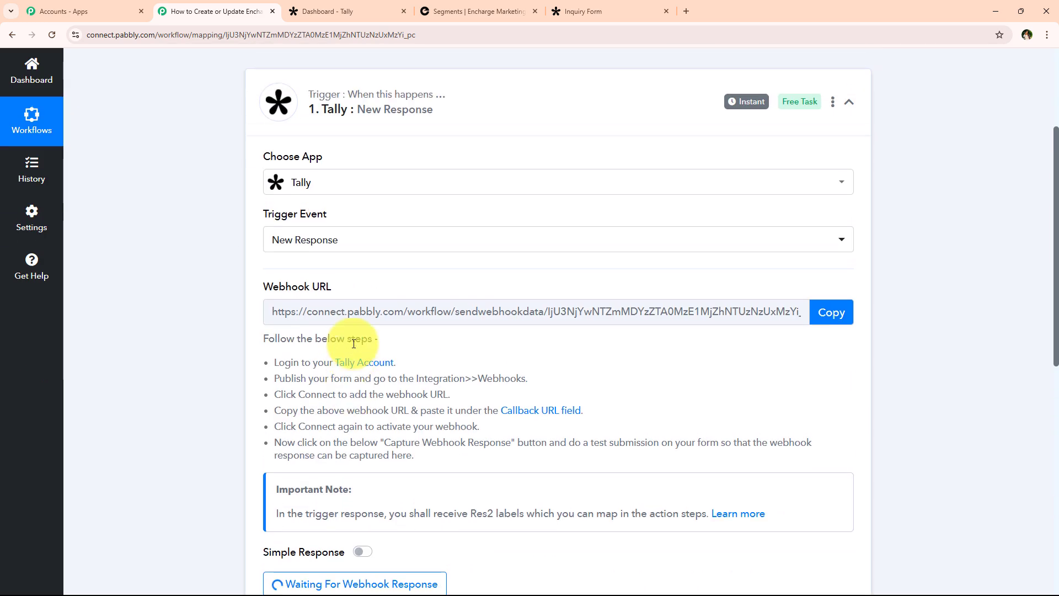
{"action": "left_click", "coordinate": [825, 319]}
Read the webhook setup instructions about publishing the form and adding the webhook.
{"action": "scroll", "coordinate": [378, 331], "scroll_direction": "down", "scroll_amount": 1}
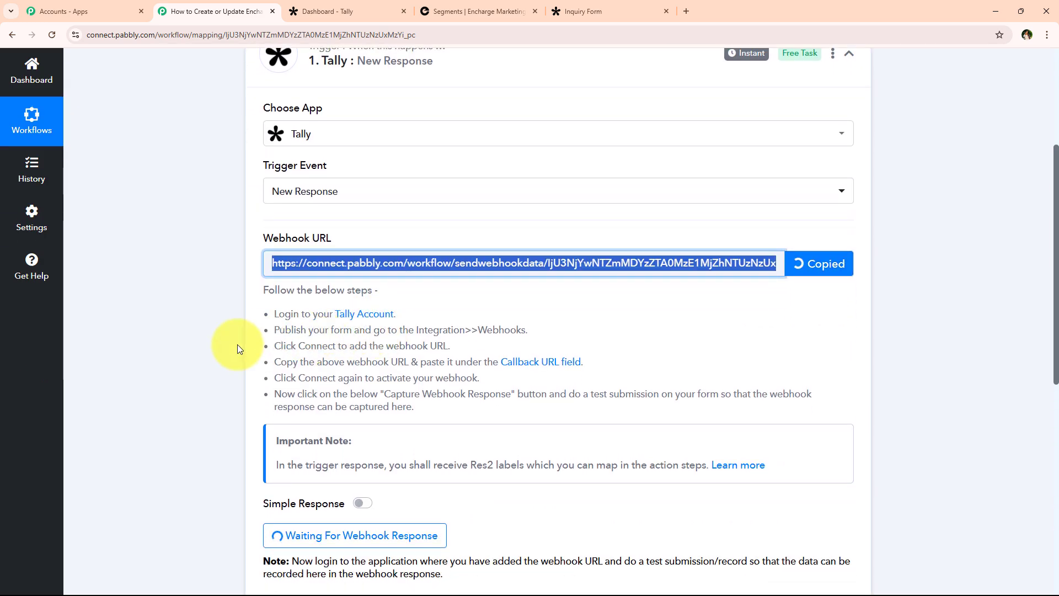
{"action": "left_click_drag", "start_coordinate": [270, 310], "coordinate": [497, 413]}
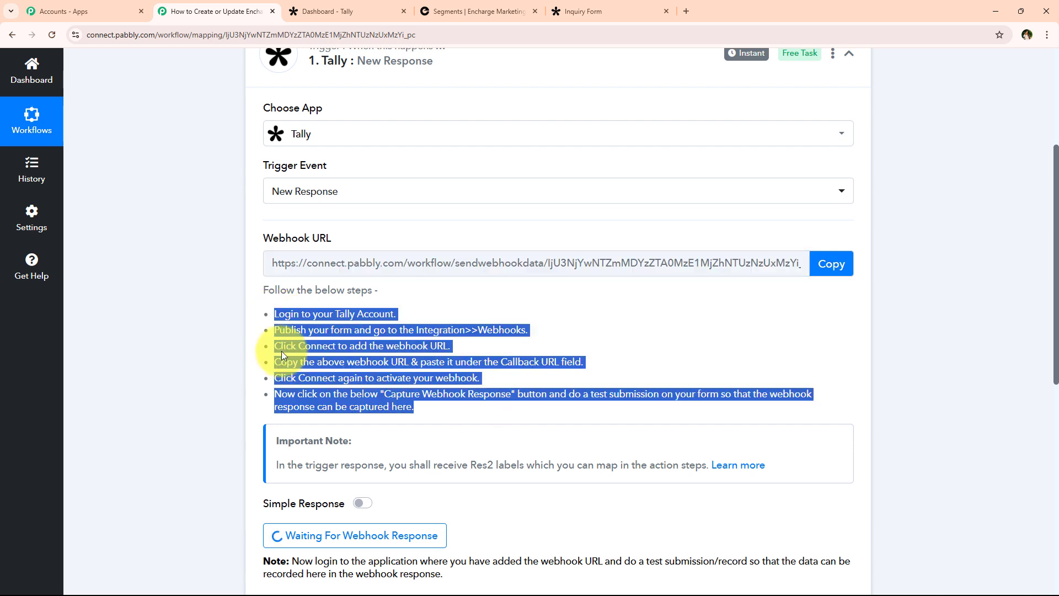
{"action": "left_click", "coordinate": [266, 339]}
{"action": "left_click_drag", "start_coordinate": [271, 312], "coordinate": [426, 316]}
{"action": "left_click_drag", "start_coordinate": [273, 329], "coordinate": [541, 328]}
{"action": "left_click", "coordinate": [174, 390]}
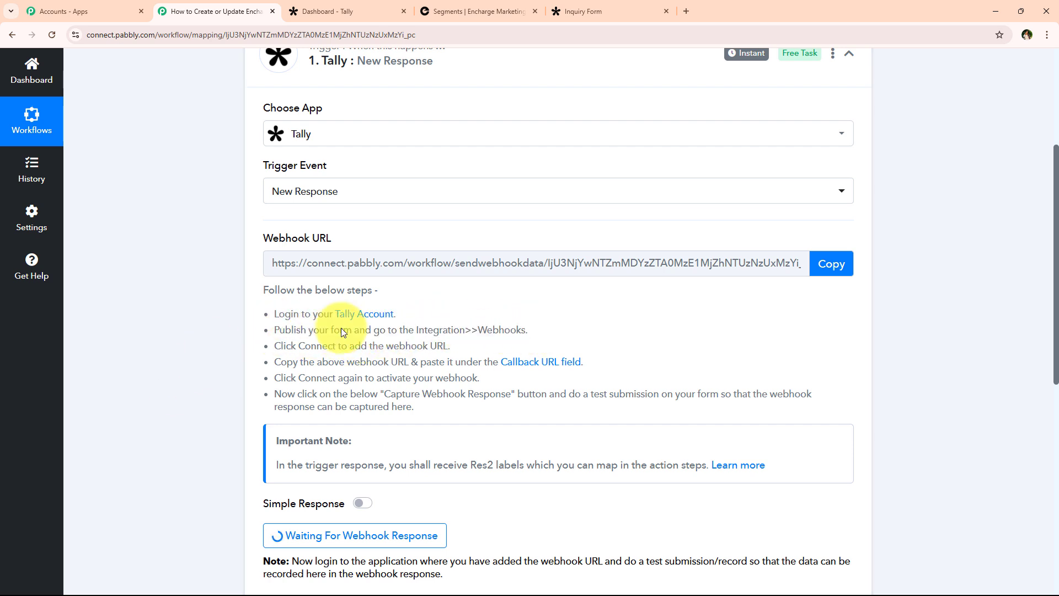
Open the Inquiry Form from the Tally dashboard and scroll its Integrations page to Webhooks.
{"action": "left_click", "coordinate": [372, 5]}
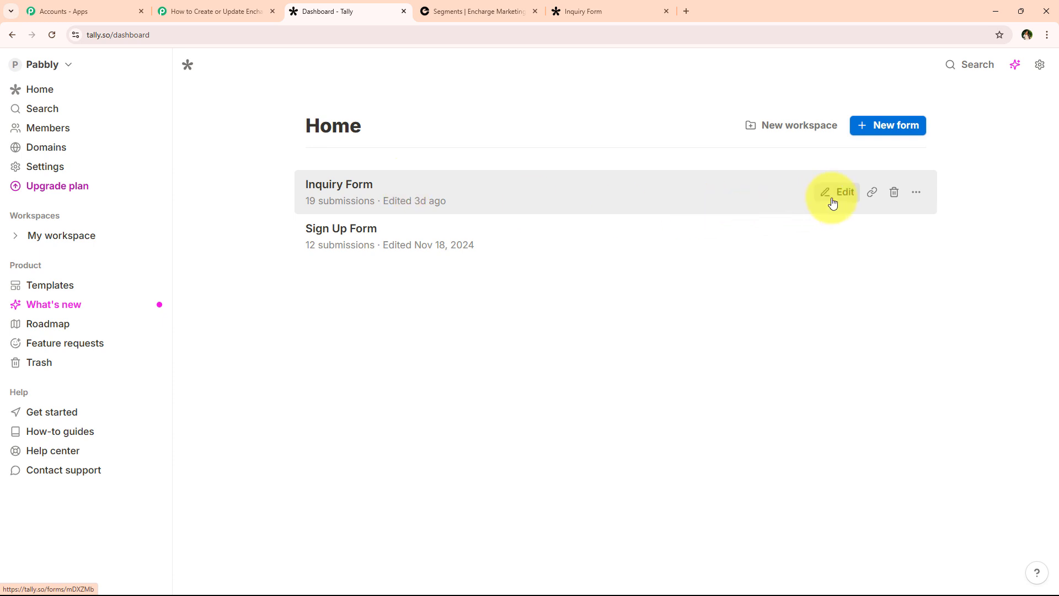
{"action": "left_click", "coordinate": [307, 210]}
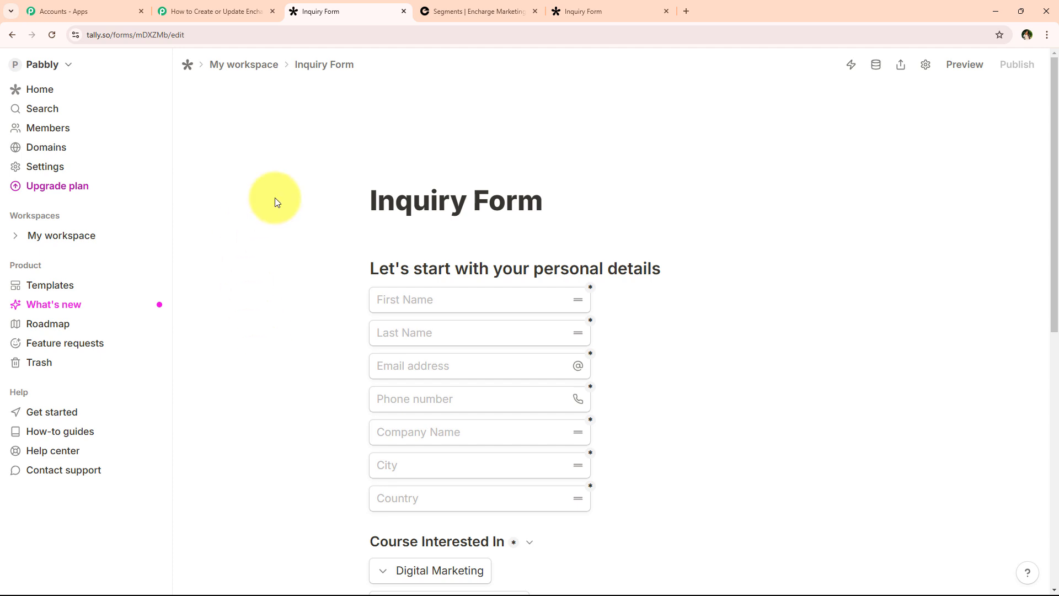
{"action": "scroll", "coordinate": [278, 279], "scroll_direction": "down", "scroll_amount": 3}
{"action": "scroll", "coordinate": [277, 279], "scroll_direction": "up", "scroll_amount": 3}
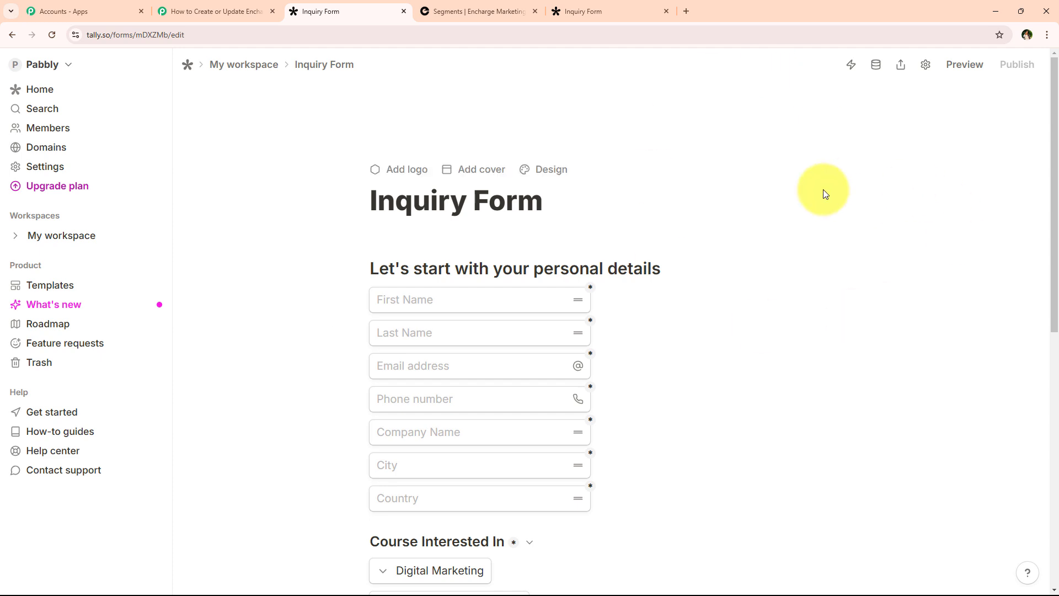
{"action": "left_click", "coordinate": [852, 66]}
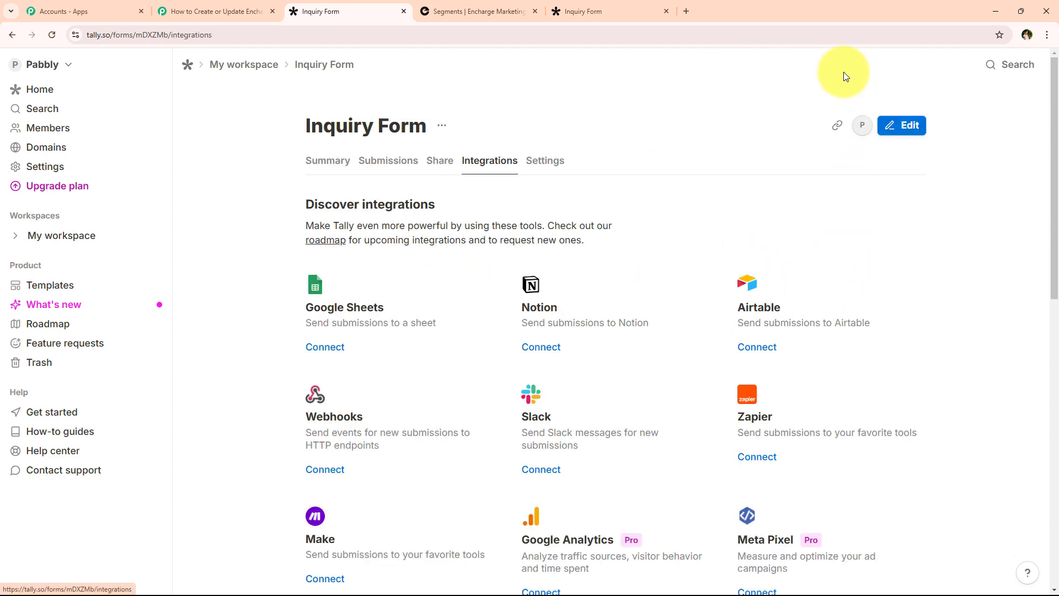
{"action": "left_click_drag", "start_coordinate": [305, 206], "coordinate": [506, 205]}
{"action": "left_click", "coordinate": [300, 207]}
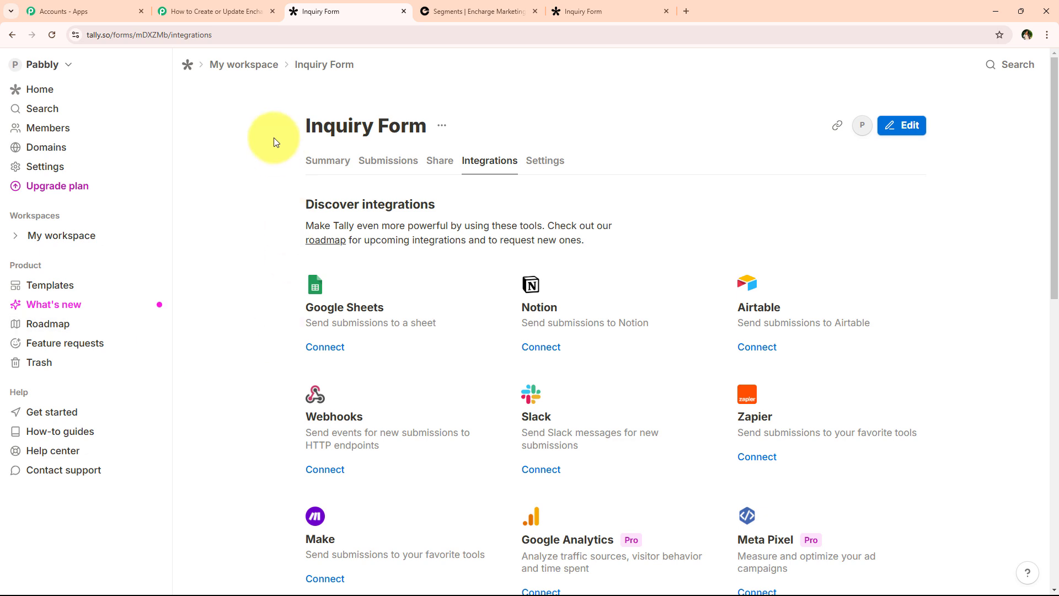
{"action": "scroll", "coordinate": [257, 159], "scroll_direction": "down", "scroll_amount": 2}
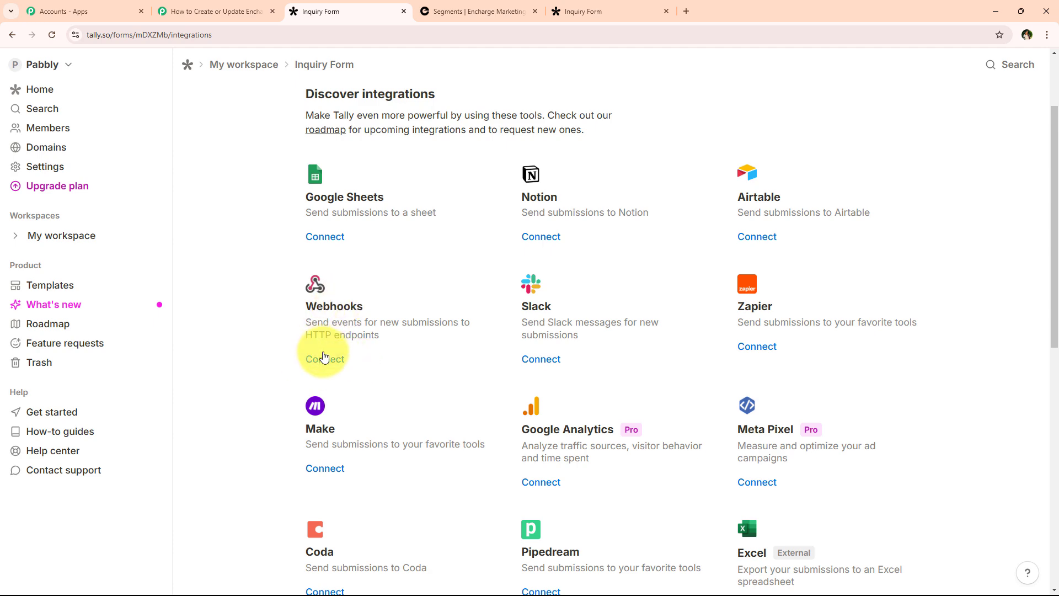
Paste the Pabbly webhook URL as the Endpoint URL and connect the webhook.
{"action": "left_click", "coordinate": [326, 359]}
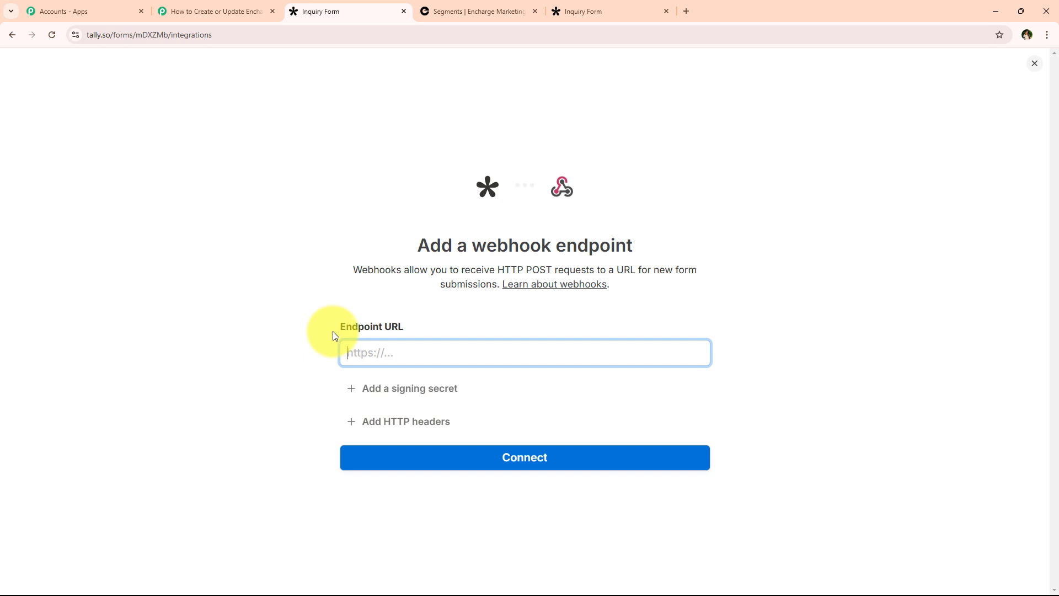
{"action": "left_click_drag", "start_coordinate": [333, 332], "coordinate": [402, 342]}
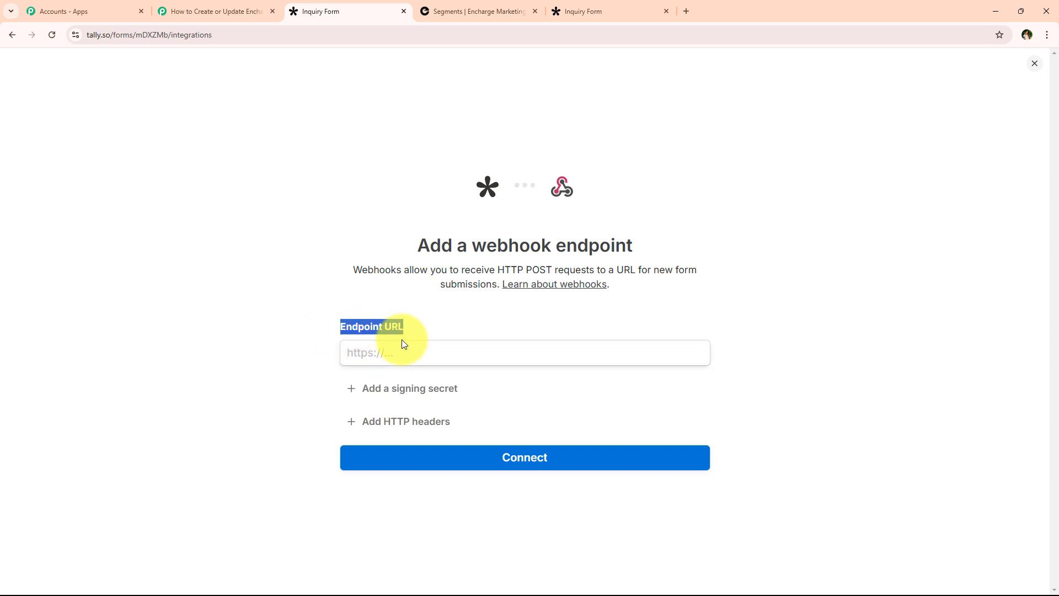
{"action": "left_click", "coordinate": [301, 359]}
{"action": "right_click", "coordinate": [372, 352]}
{"action": "left_click", "coordinate": [419, 464]}
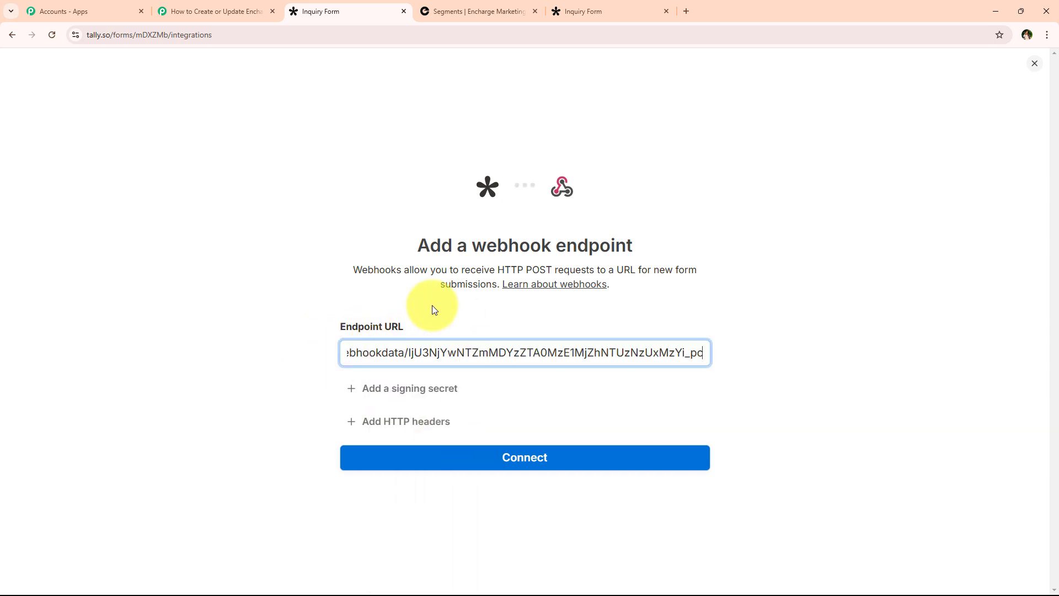
{"action": "left_click", "coordinate": [425, 325]}
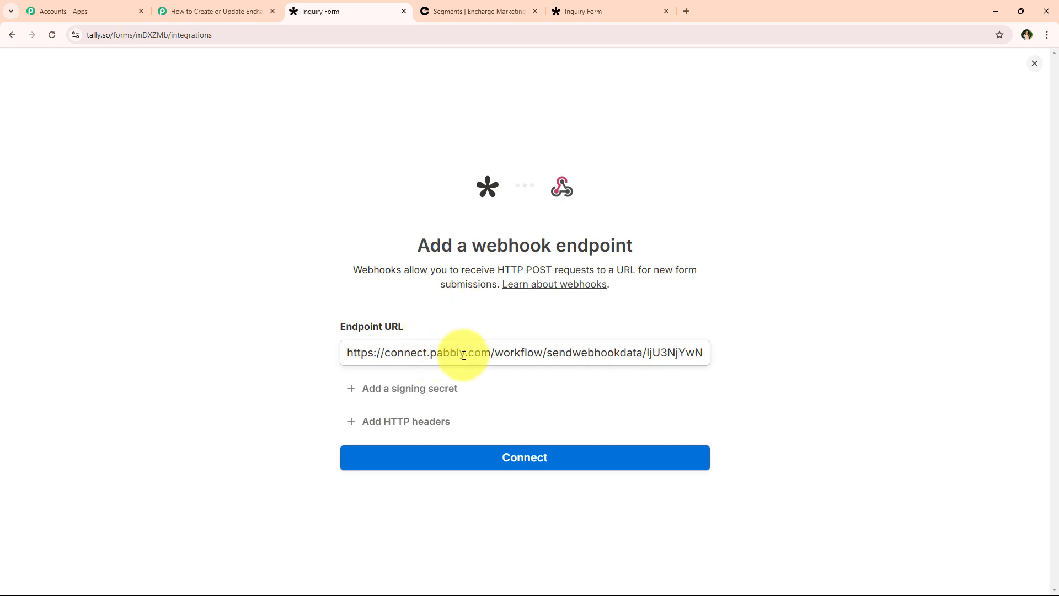
{"action": "left_click", "coordinate": [562, 468]}
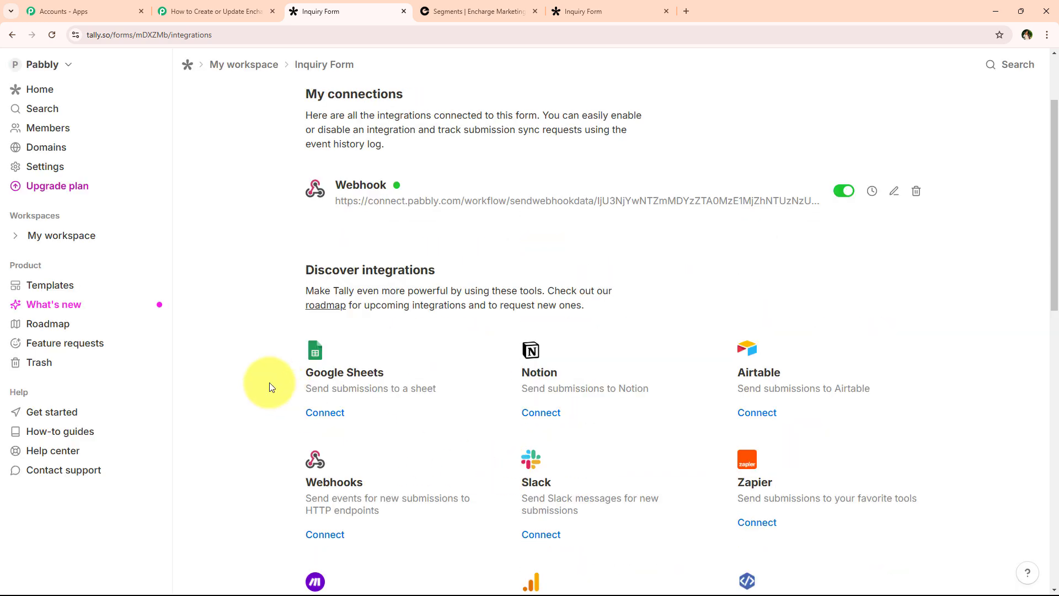
{"action": "scroll", "coordinate": [259, 376], "scroll_direction": "up", "scroll_amount": 2}
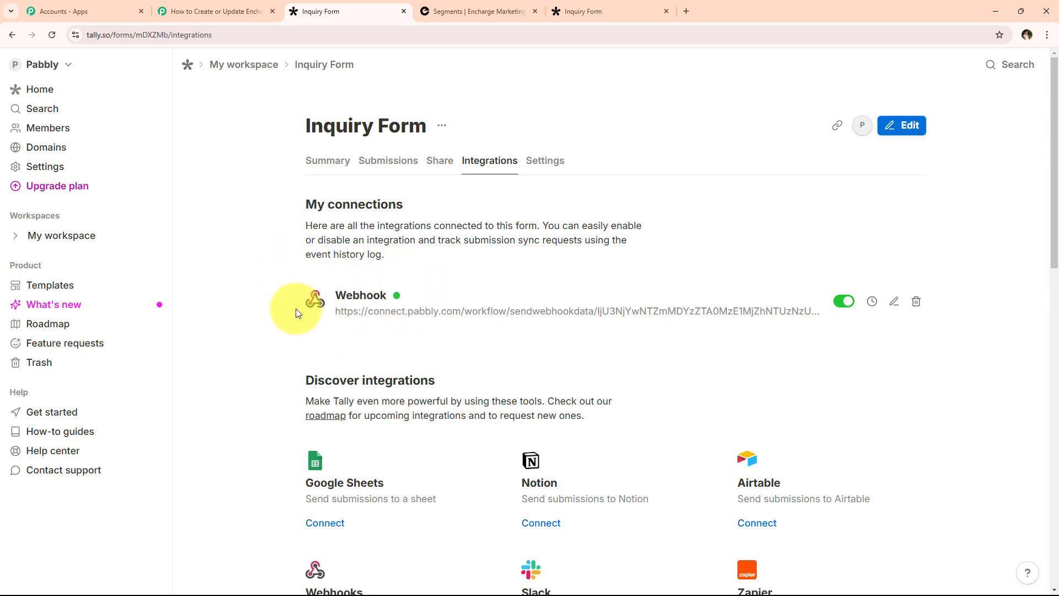
{"action": "left_click", "coordinate": [212, 11]}
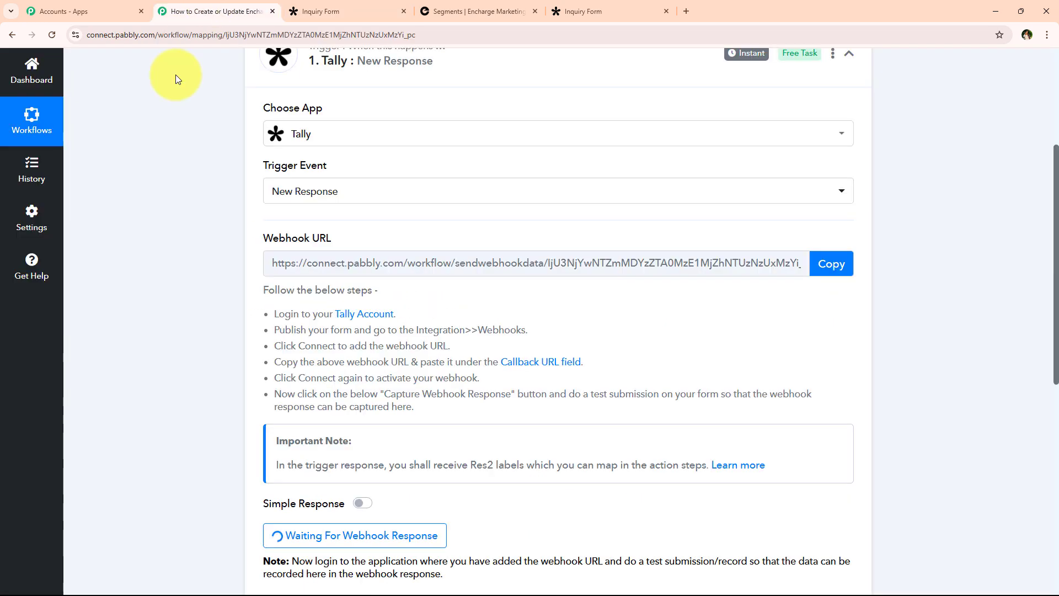
{"action": "scroll", "coordinate": [296, 131], "scroll_direction": "up", "scroll_amount": 2}
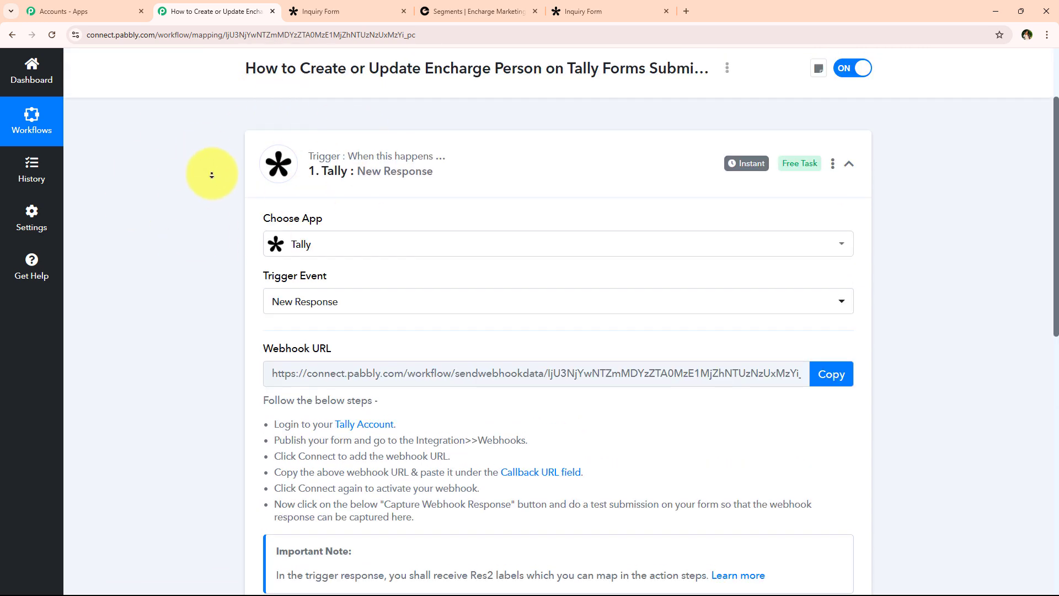
{"action": "scroll", "coordinate": [214, 176], "scroll_direction": "down", "scroll_amount": 4}
{"action": "scroll", "coordinate": [216, 193], "scroll_direction": "down", "scroll_amount": 3}
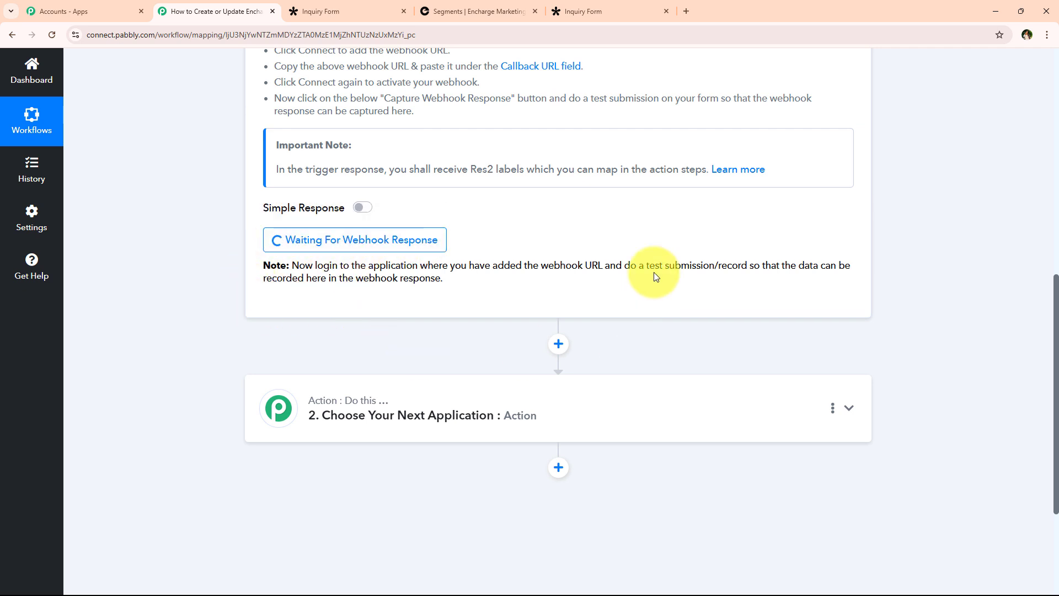
{"action": "left_click_drag", "start_coordinate": [624, 266], "coordinate": [748, 264]}
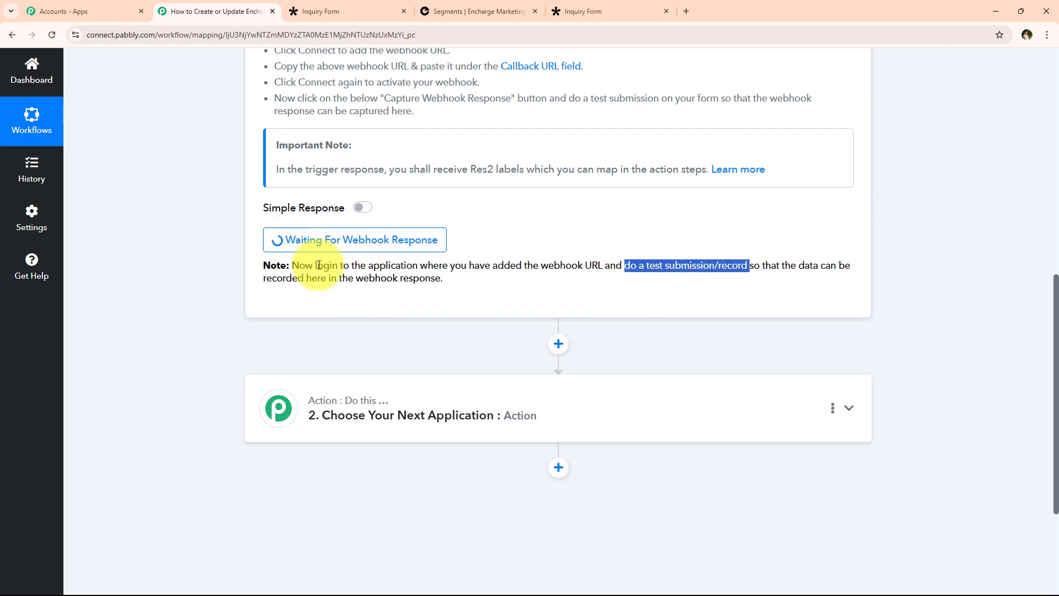
{"action": "left_click", "coordinate": [165, 285]}
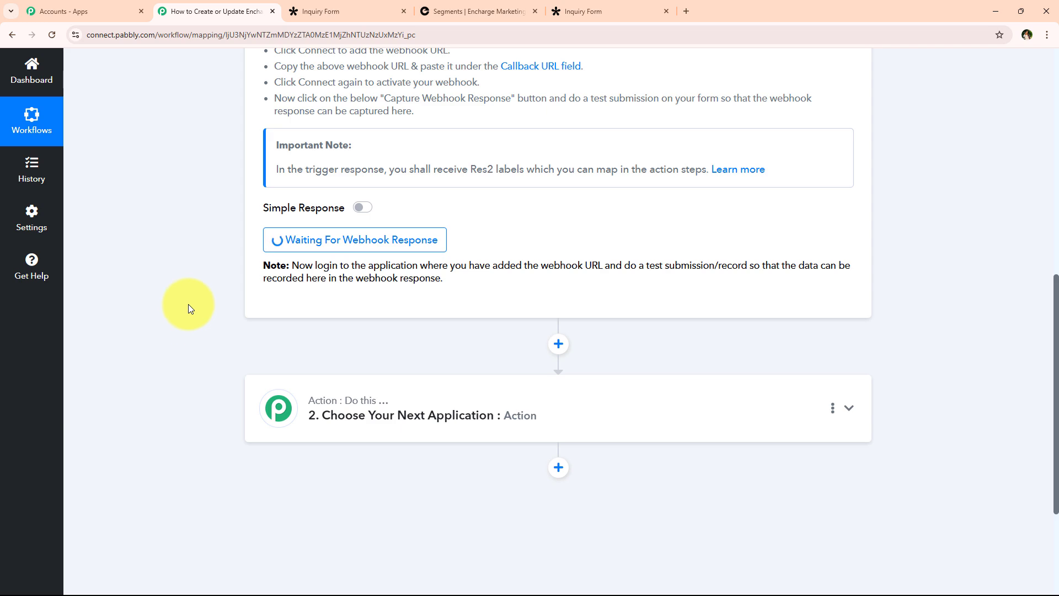
{"action": "scroll", "coordinate": [188, 303], "scroll_direction": "up", "scroll_amount": 1}
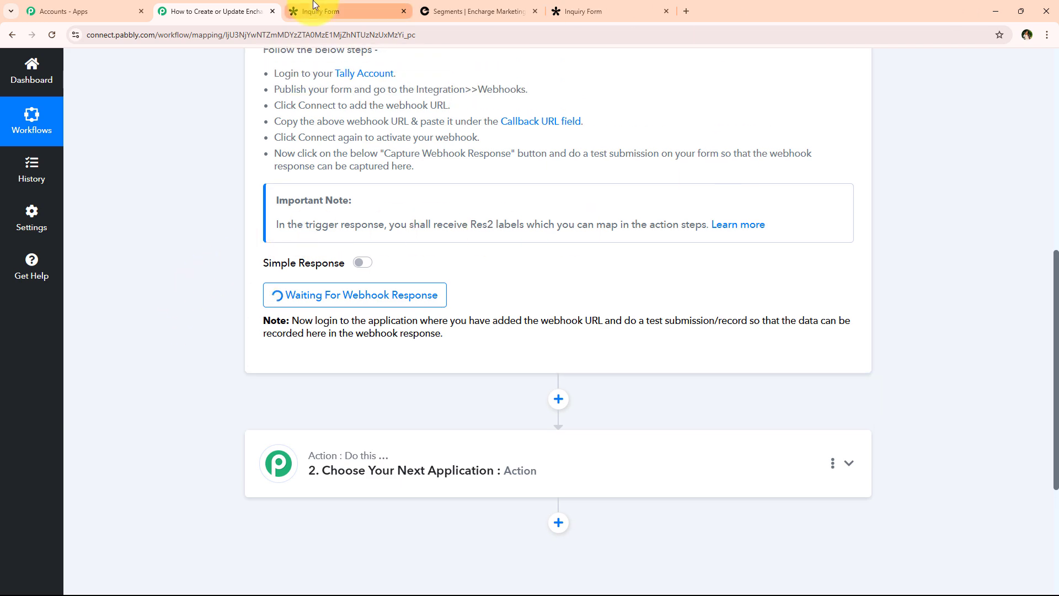
Go to the Tally workspace's form list and close the old completed-form tab.
{"action": "left_click", "coordinate": [314, 6]}
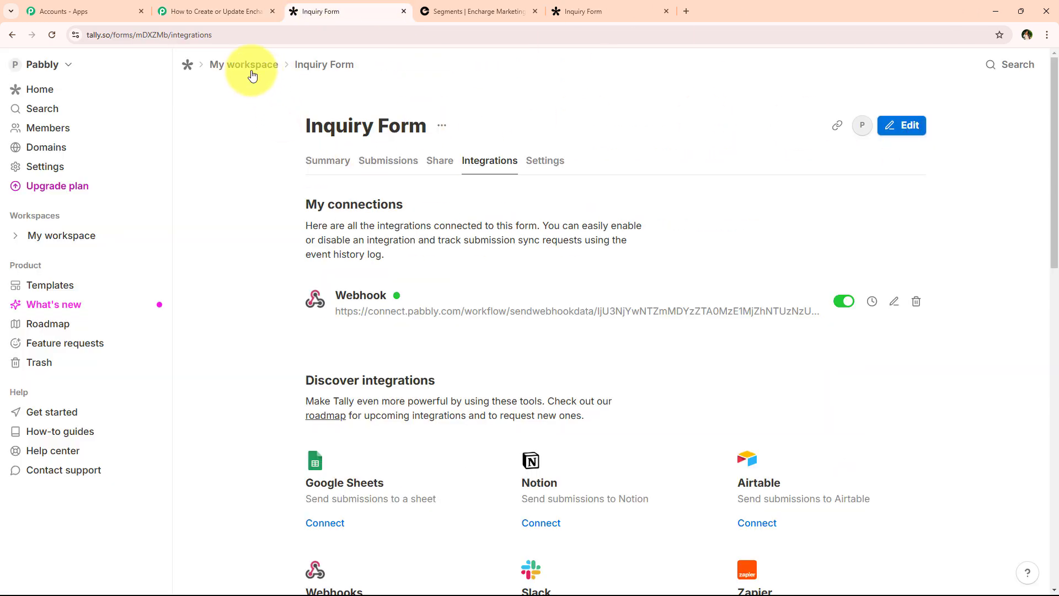
{"action": "left_click", "coordinate": [300, 65]}
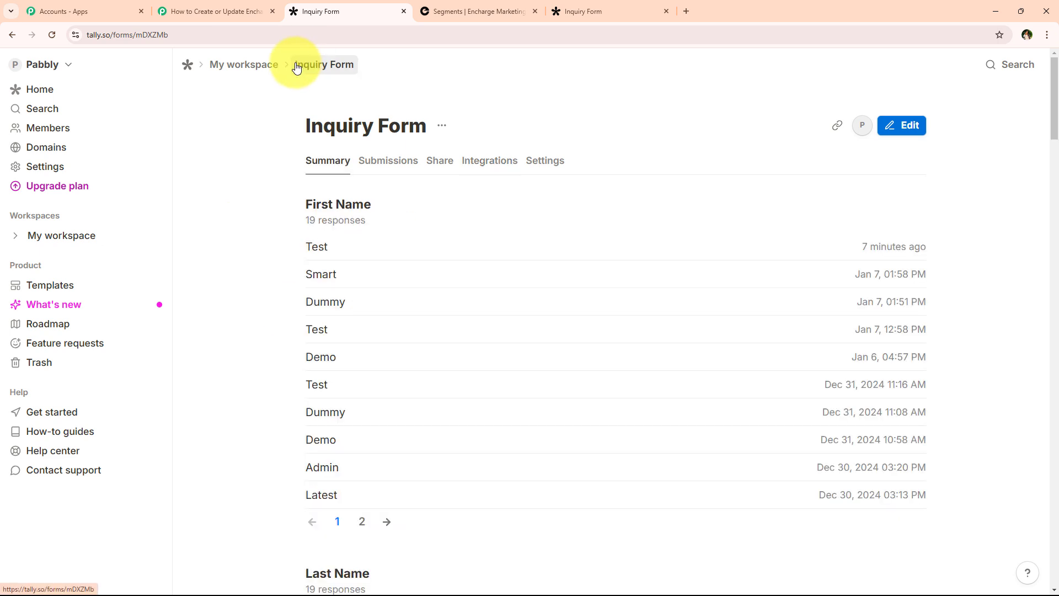
{"action": "left_click", "coordinate": [268, 69]}
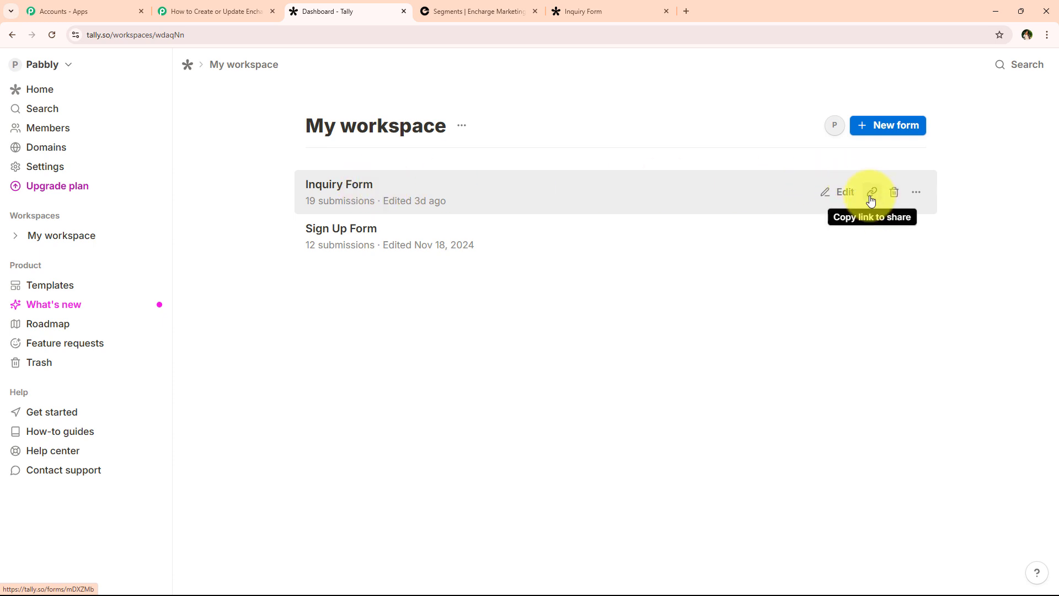
{"action": "left_click", "coordinate": [674, 11]}
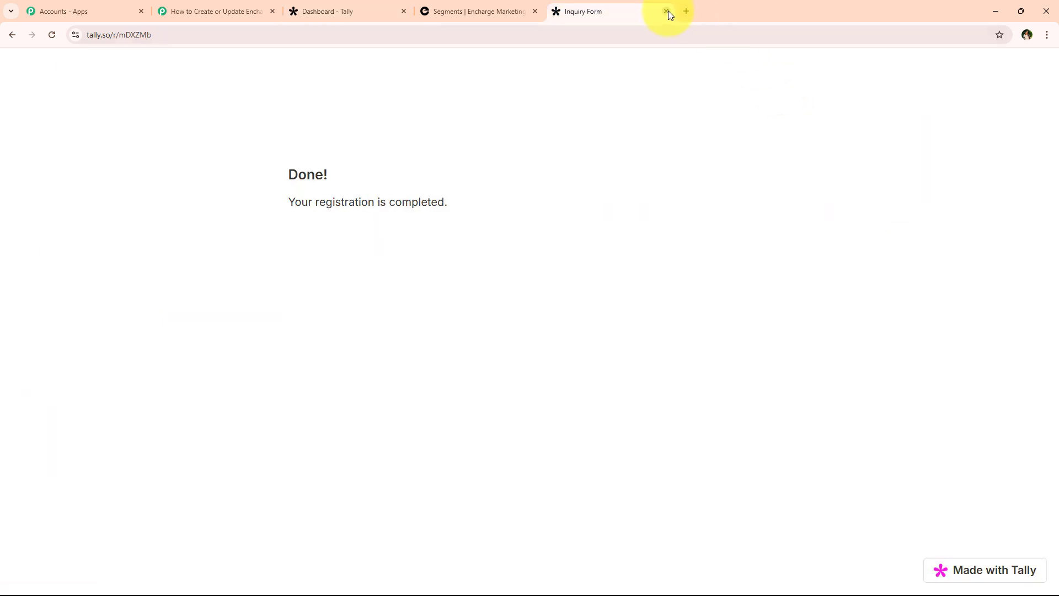
{"action": "left_click", "coordinate": [666, 11]}
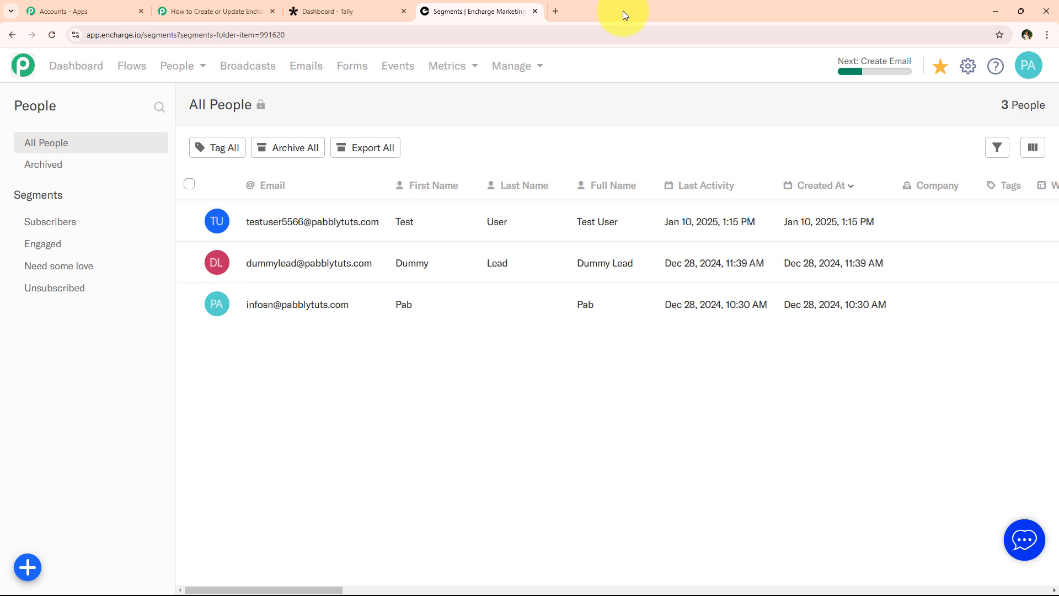
Load the Inquiry Form's copied share link in a new browser tab.
{"action": "left_click", "coordinate": [555, 12]}
{"action": "type", "text": "https://tally.so/r/mDXZMb"}
{"action": "key", "text": "Return"}
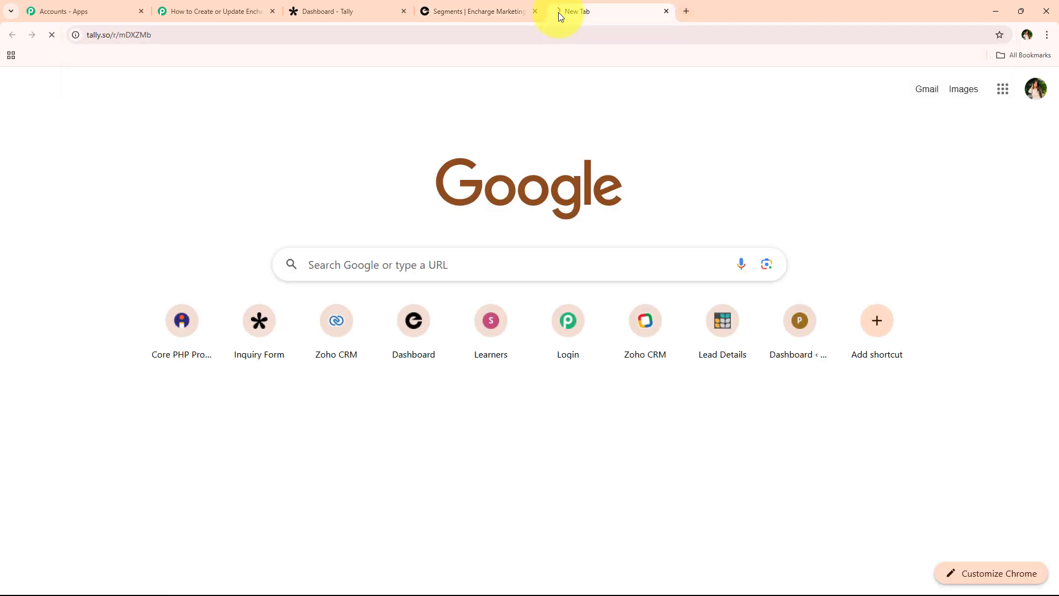
{"action": "scroll", "coordinate": [173, 227], "scroll_direction": "down", "scroll_amount": 1}
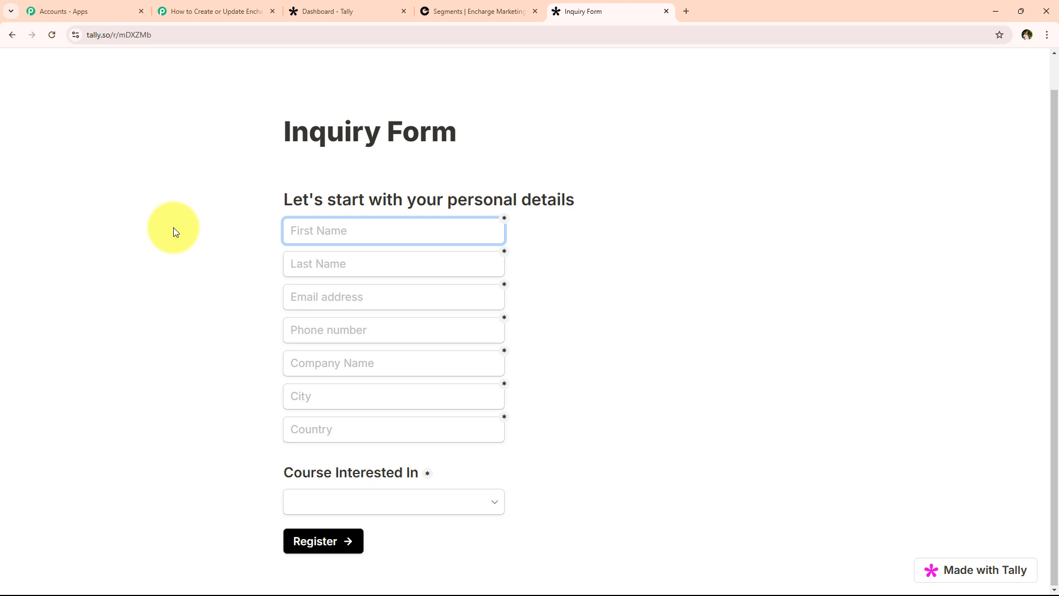
Fill in the test contact's first name, last name, email, phone, city and country.
{"action": "left_click", "coordinate": [282, 236]}
{"action": "left_click", "coordinate": [203, 242]}
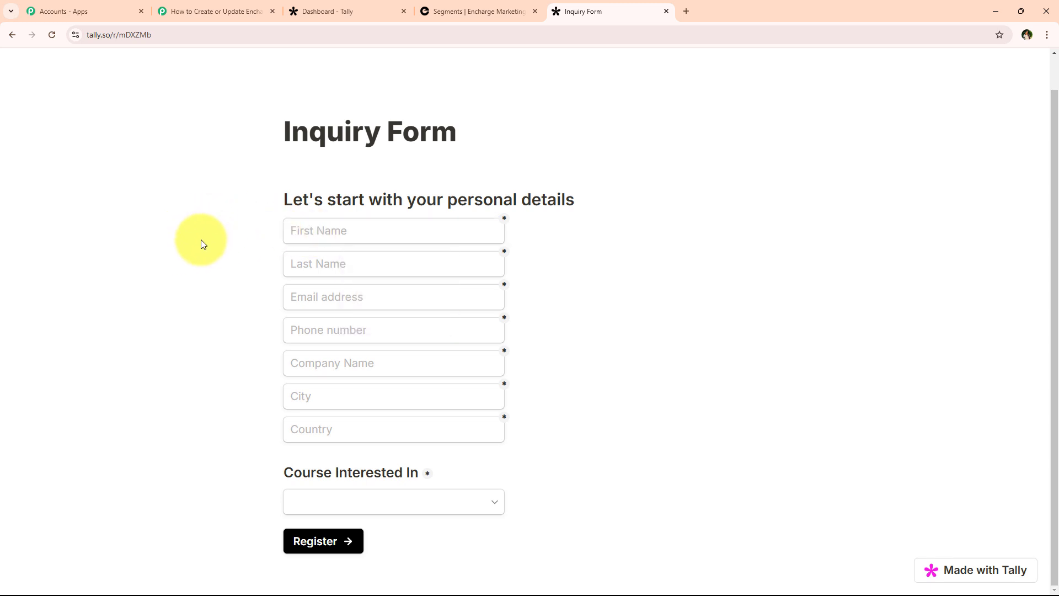
{"action": "left_click", "coordinate": [307, 231]}
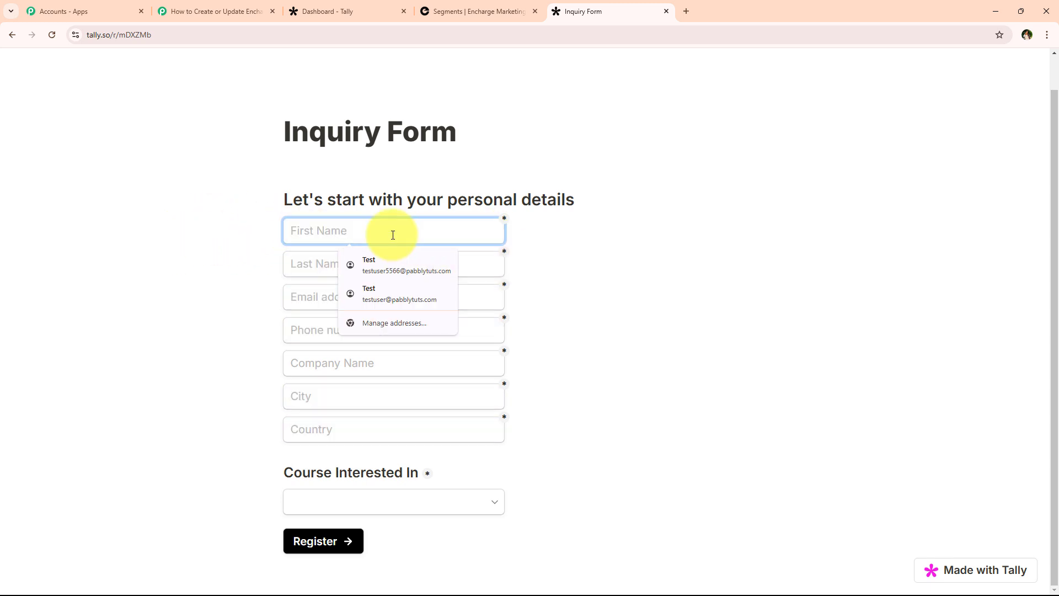
{"action": "type", "text": "Demo"}
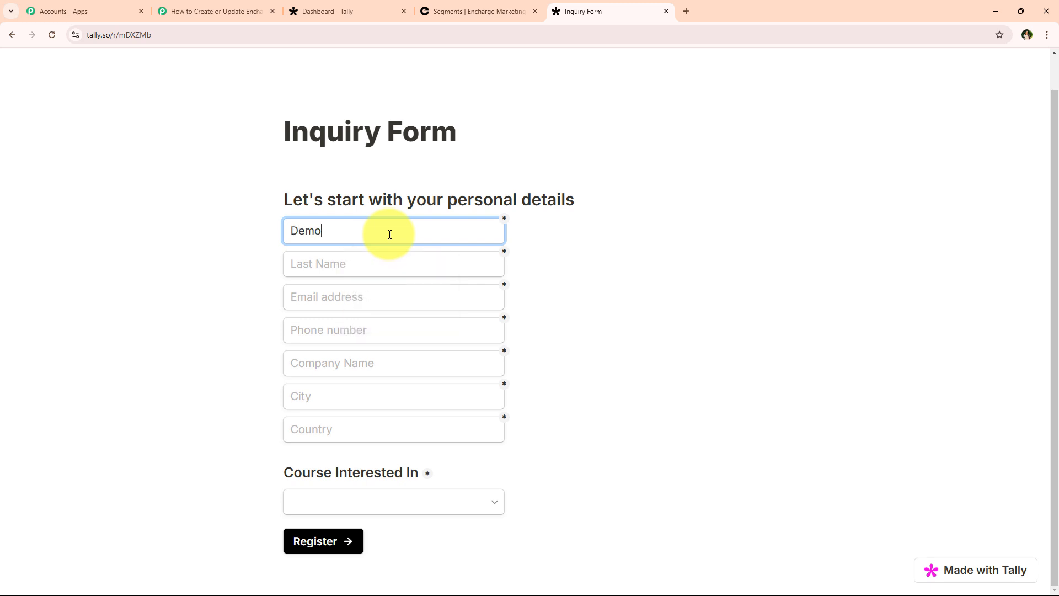
{"action": "left_click", "coordinate": [375, 270]}
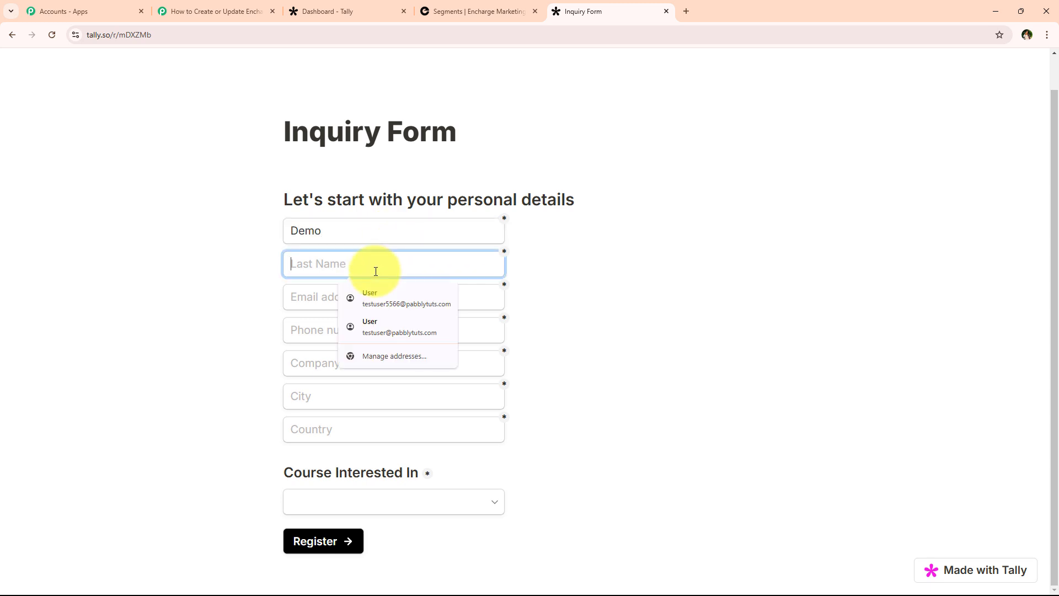
{"action": "type", "text": "Lead"}
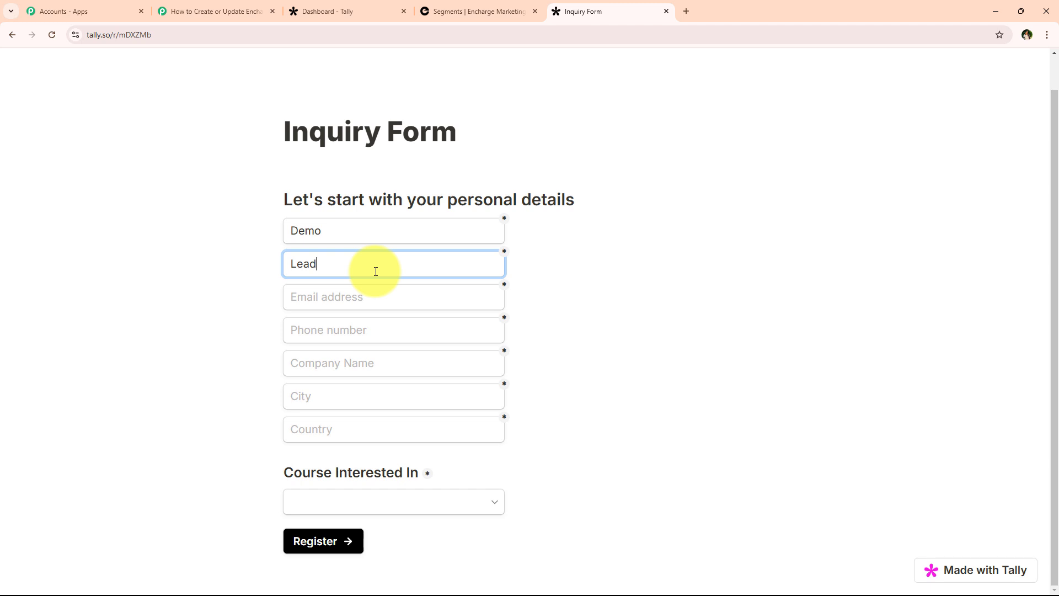
{"action": "left_click", "coordinate": [377, 294]}
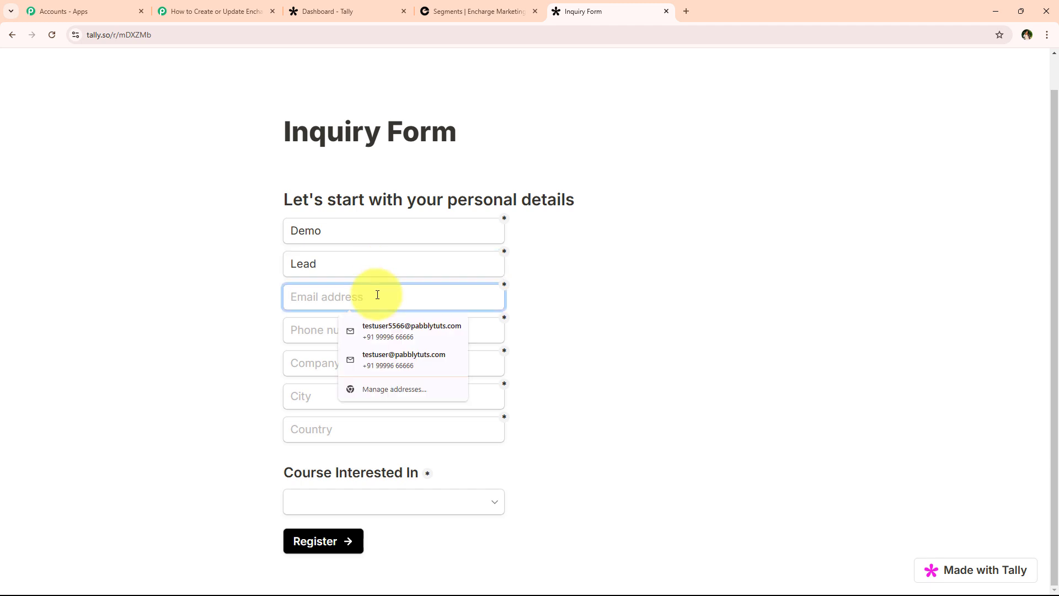
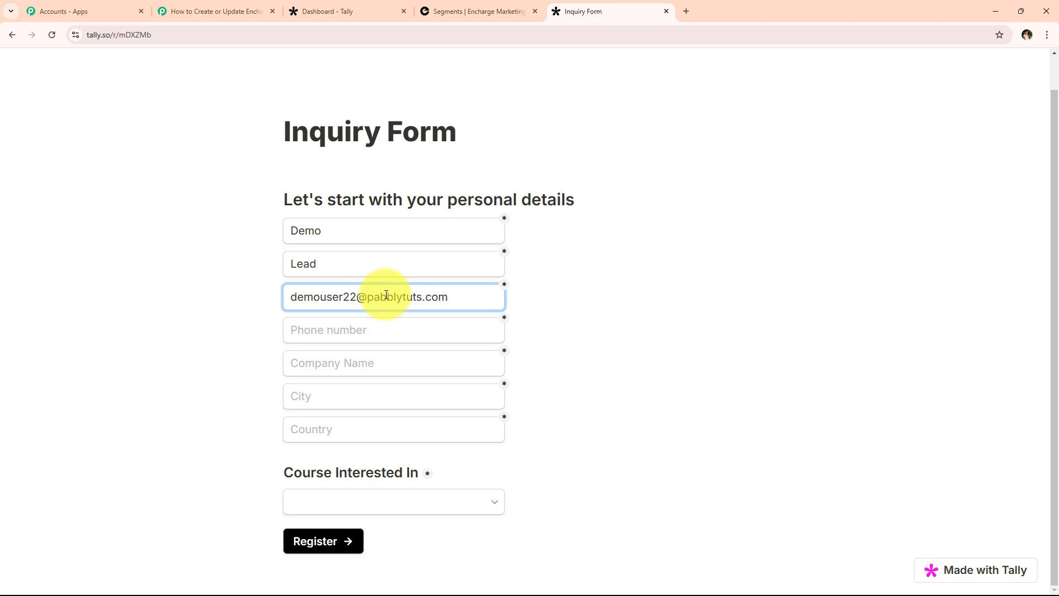
{"action": "left_click", "coordinate": [392, 325]}
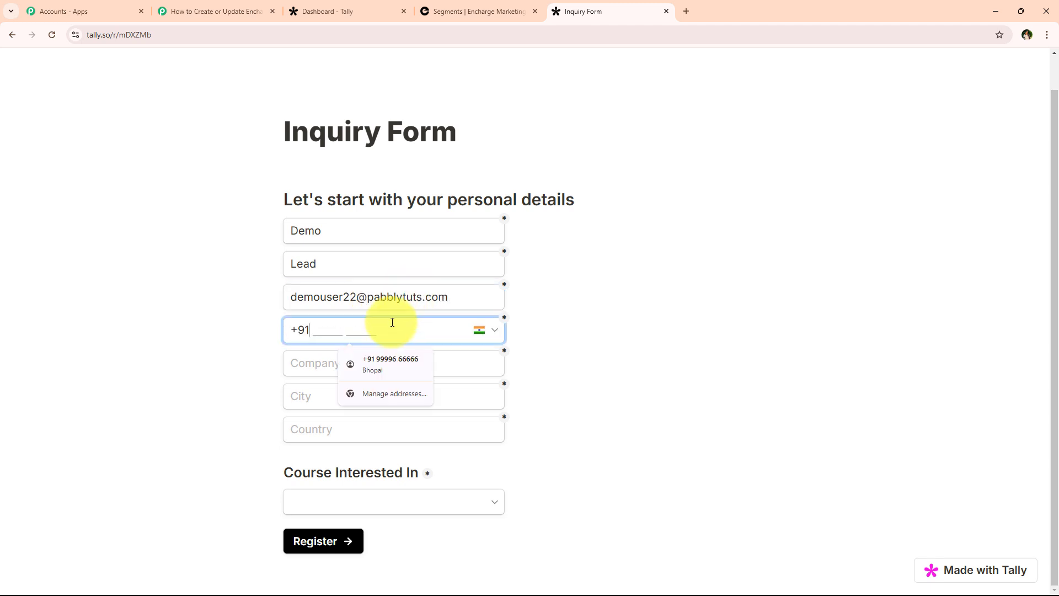
{"action": "left_click", "coordinate": [375, 367]}
{"action": "left_click_drag", "start_coordinate": [379, 324], "coordinate": [359, 330]}
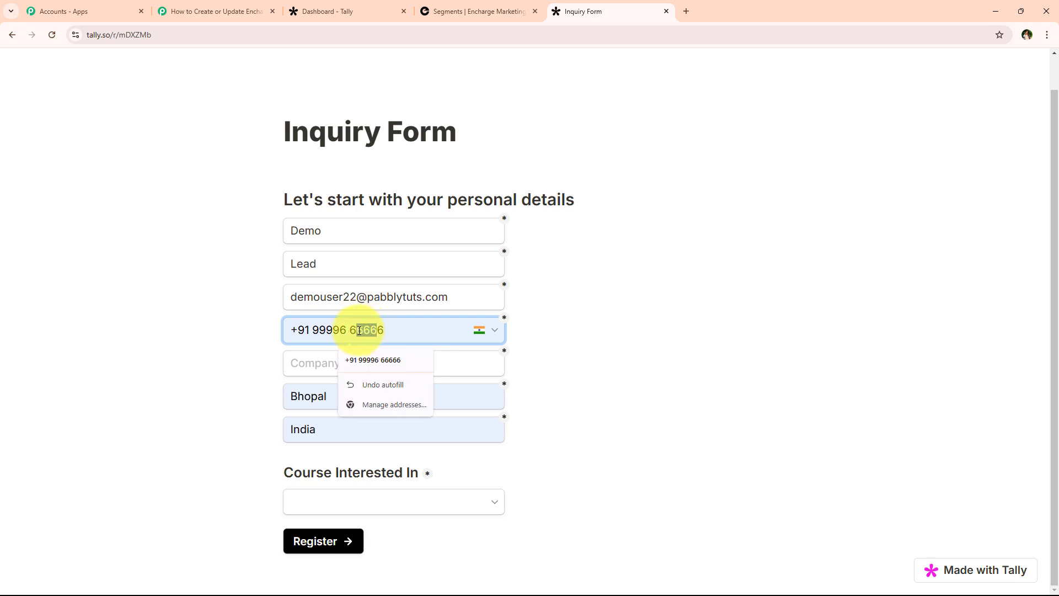
{"action": "type", "text": "888"}
{"action": "left_click", "coordinate": [359, 360]}
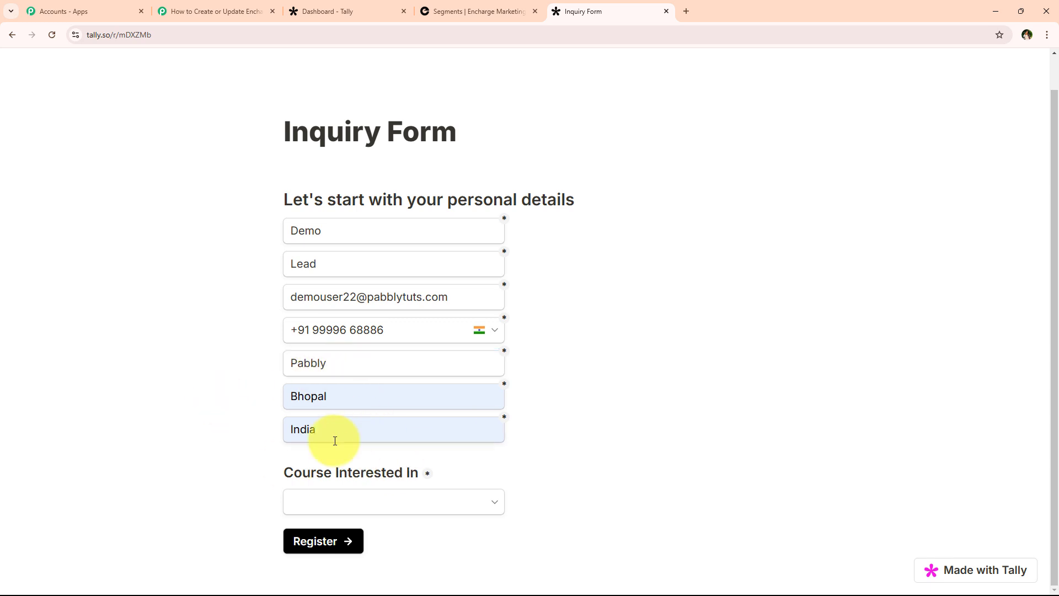
Choose Content Writing and Blogging as the course and submit the registration.
{"action": "left_click_drag", "start_coordinate": [289, 478], "coordinate": [415, 463]}
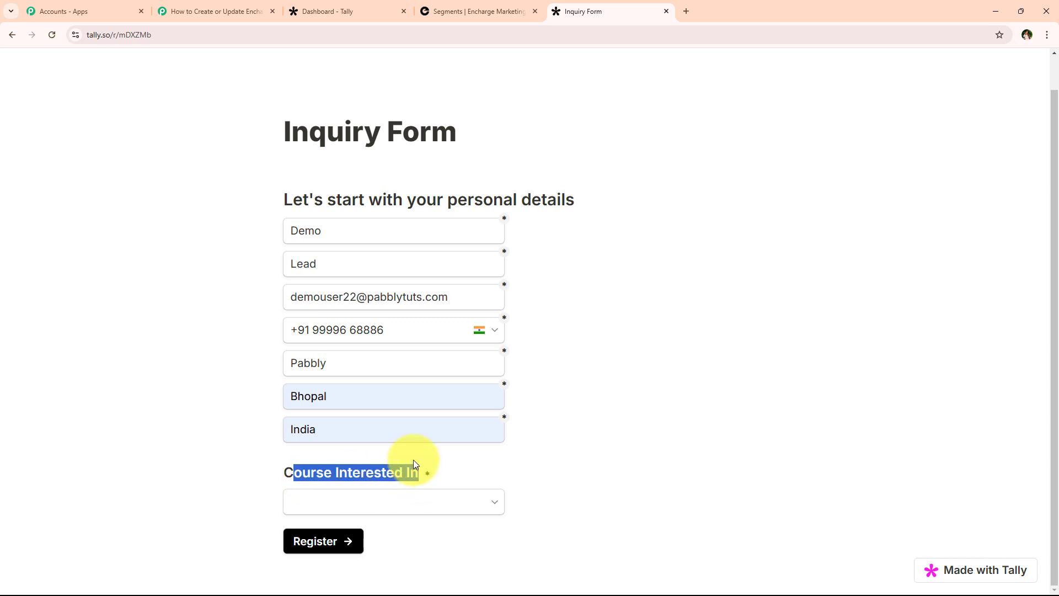
{"action": "left_click", "coordinate": [247, 449]}
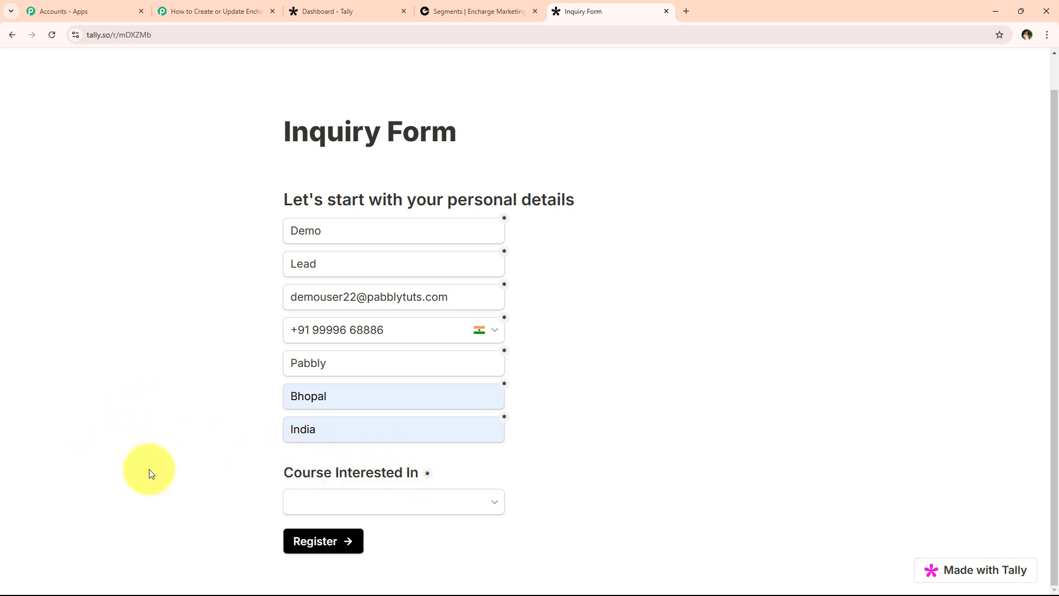
{"action": "left_click", "coordinate": [446, 496]}
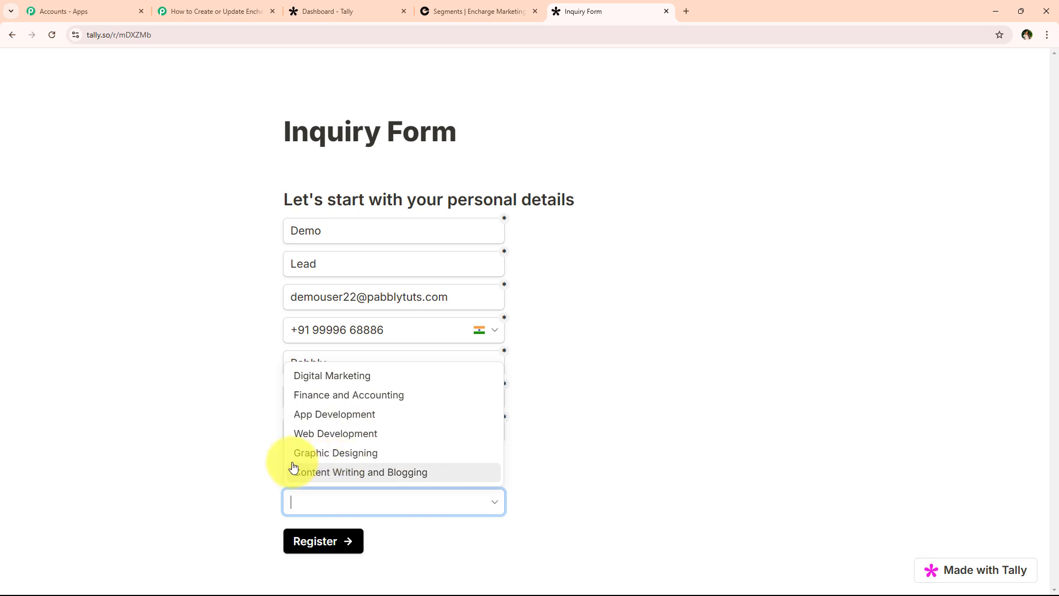
{"action": "left_click", "coordinate": [423, 483]}
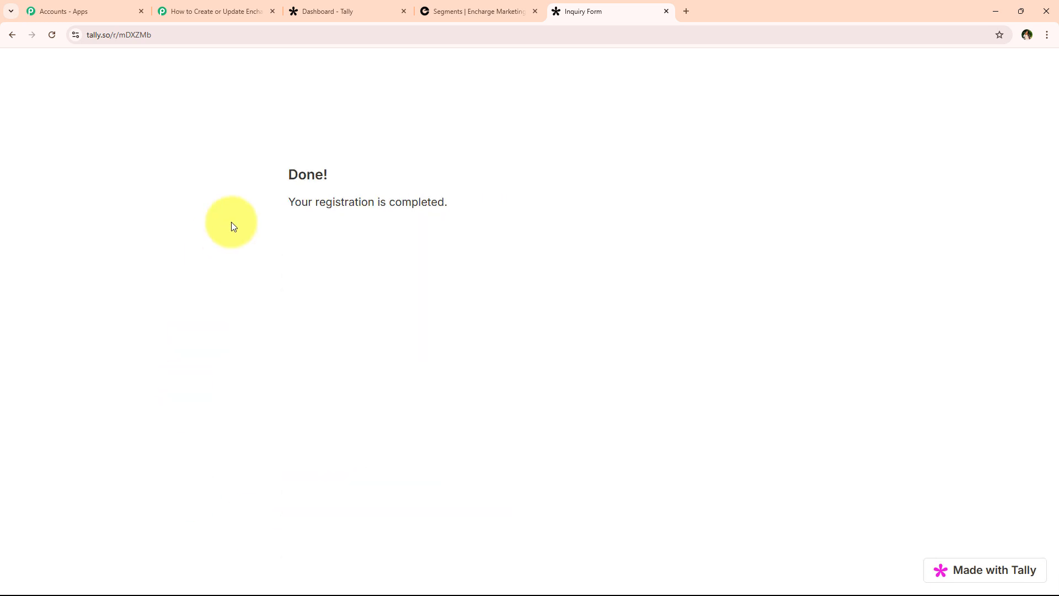
{"action": "left_click_drag", "start_coordinate": [281, 198], "coordinate": [473, 210]}
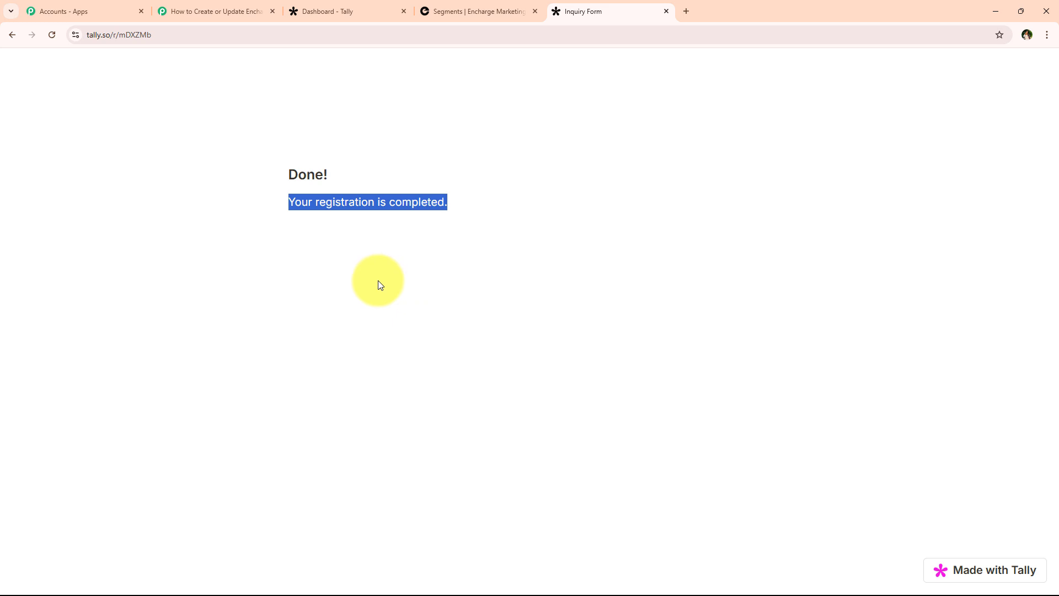
{"action": "left_click", "coordinate": [314, 277]}
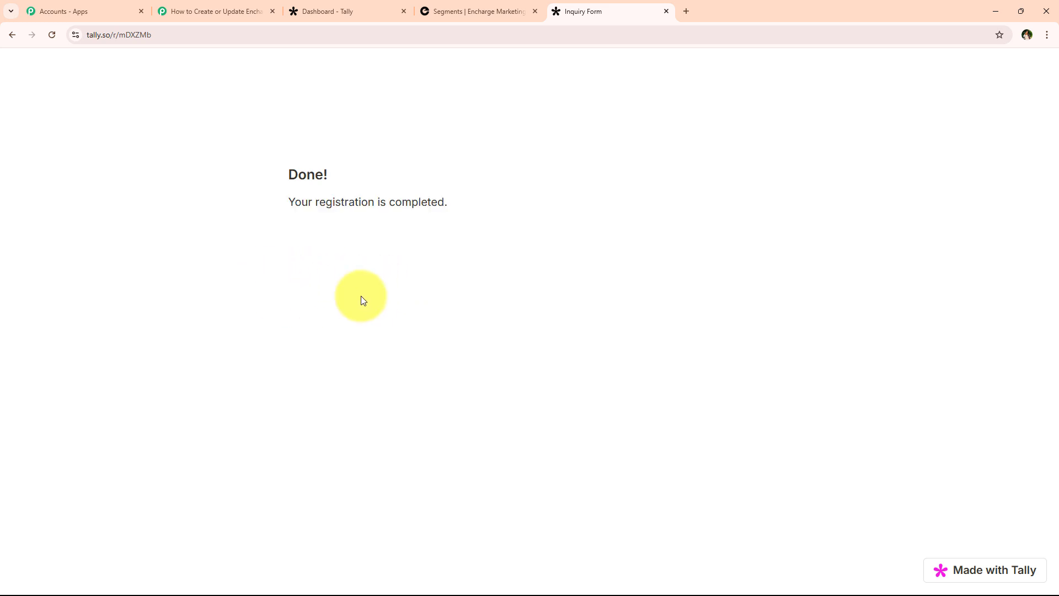
Check the captured first name, last name, email, phone and city in the trigger's response.
{"action": "left_click", "coordinate": [243, 5]}
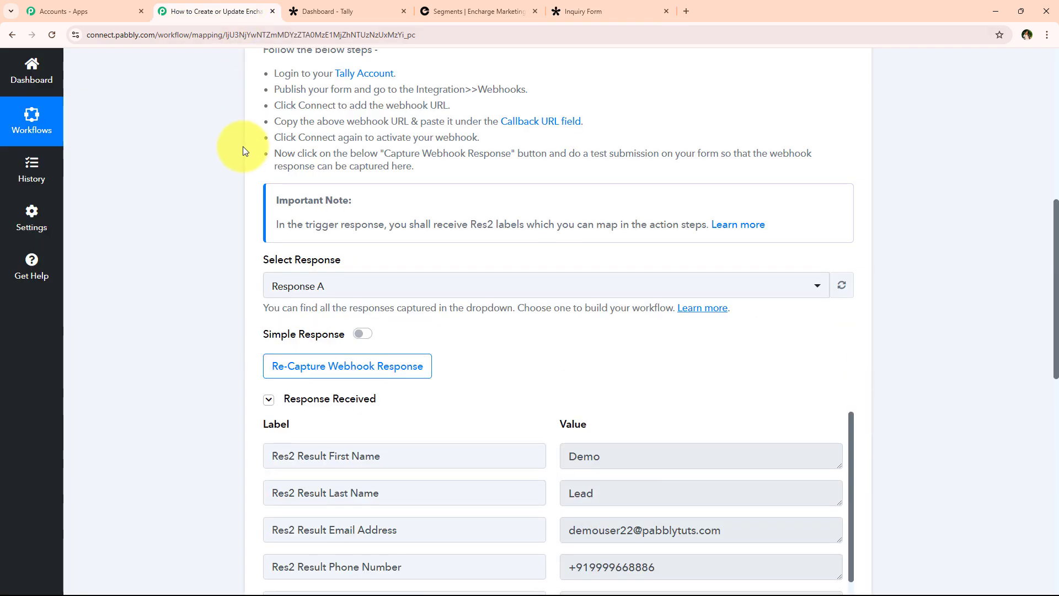
{"action": "scroll", "coordinate": [242, 146], "scroll_direction": "down", "scroll_amount": 2}
{"action": "scroll", "coordinate": [242, 148], "scroll_direction": "down", "scroll_amount": 1}
{"action": "scroll", "coordinate": [536, 310], "scroll_direction": "down", "scroll_amount": 2}
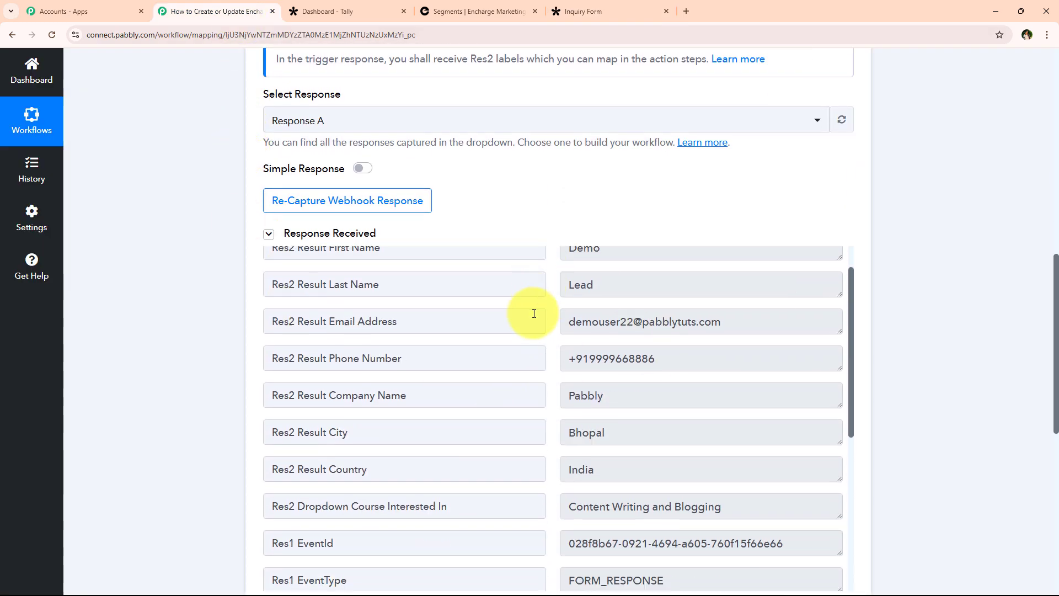
{"action": "scroll", "coordinate": [646, 359], "scroll_direction": "up", "scroll_amount": 2}
{"action": "scroll", "coordinate": [999, 269], "scroll_direction": "down", "scroll_amount": 1}
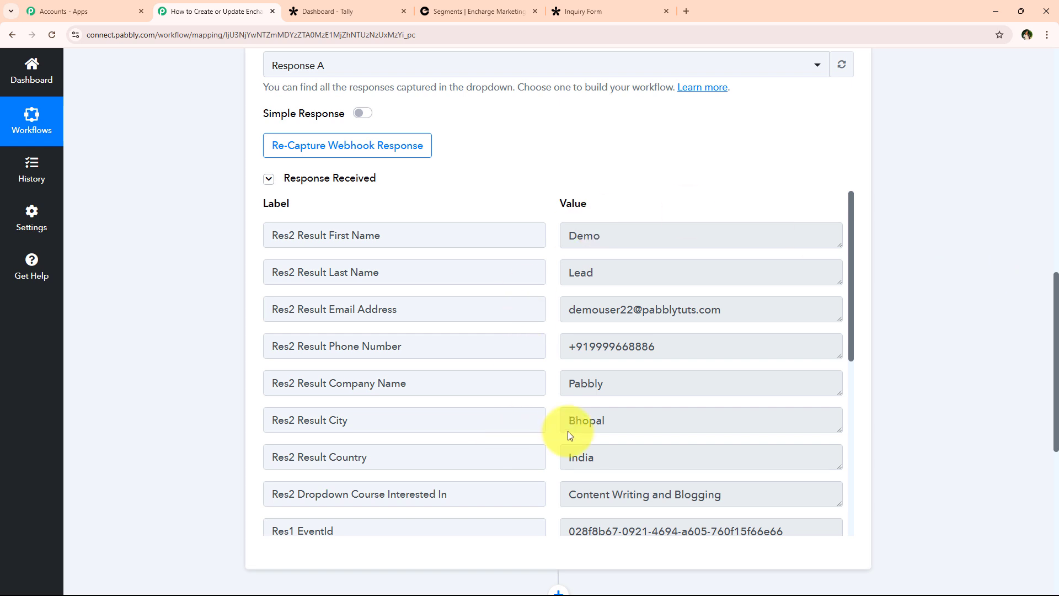
{"action": "left_click_drag", "start_coordinate": [647, 236], "coordinate": [517, 229]}
{"action": "left_click_drag", "start_coordinate": [565, 270], "coordinate": [640, 295]}
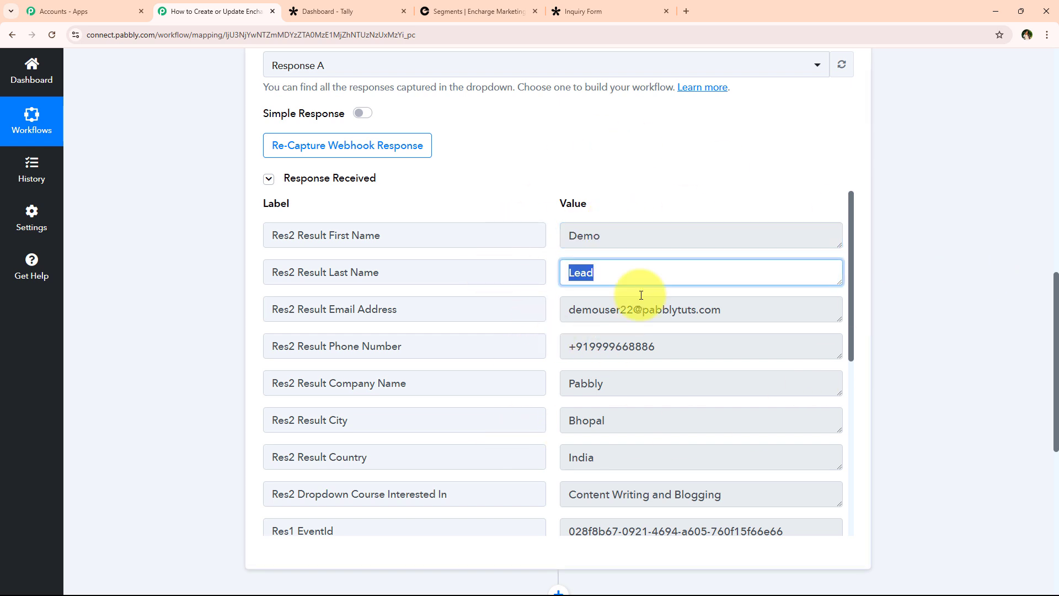
{"action": "left_click_drag", "start_coordinate": [565, 307], "coordinate": [638, 334]}
{"action": "left_click_drag", "start_coordinate": [566, 344], "coordinate": [673, 405]}
{"action": "left_click_drag", "start_coordinate": [612, 420], "coordinate": [559, 398]}
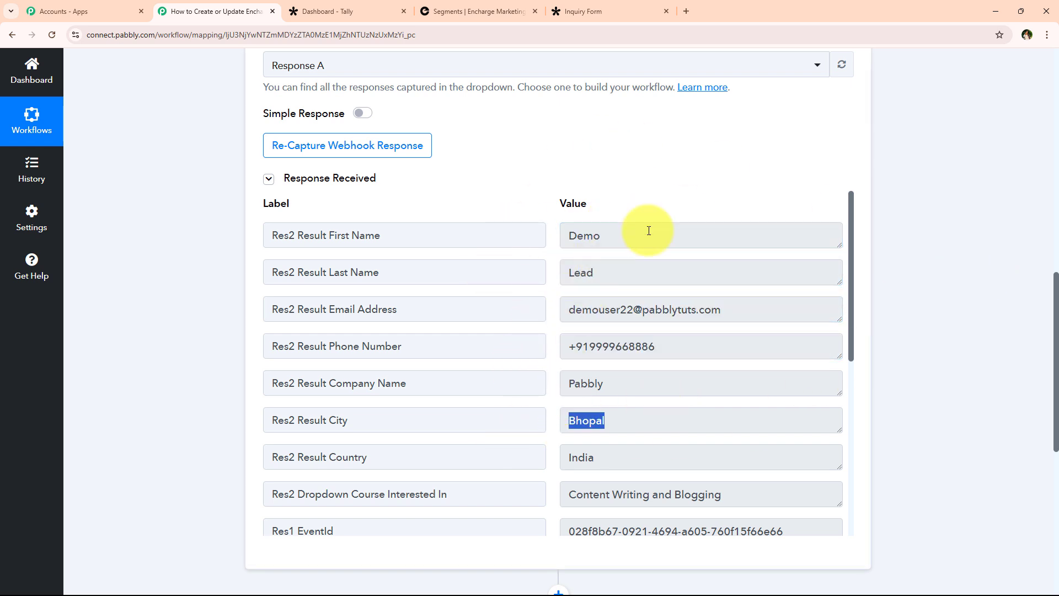
Recheck name and email, verify company and country, then collapse the Tally trigger step.
{"action": "left_click_drag", "start_coordinate": [649, 231], "coordinate": [515, 229]}
{"action": "left_click_drag", "start_coordinate": [612, 273], "coordinate": [503, 276]}
{"action": "left_click_drag", "start_coordinate": [567, 308], "coordinate": [425, 355]}
{"action": "left_click_drag", "start_coordinate": [633, 378], "coordinate": [402, 371]}
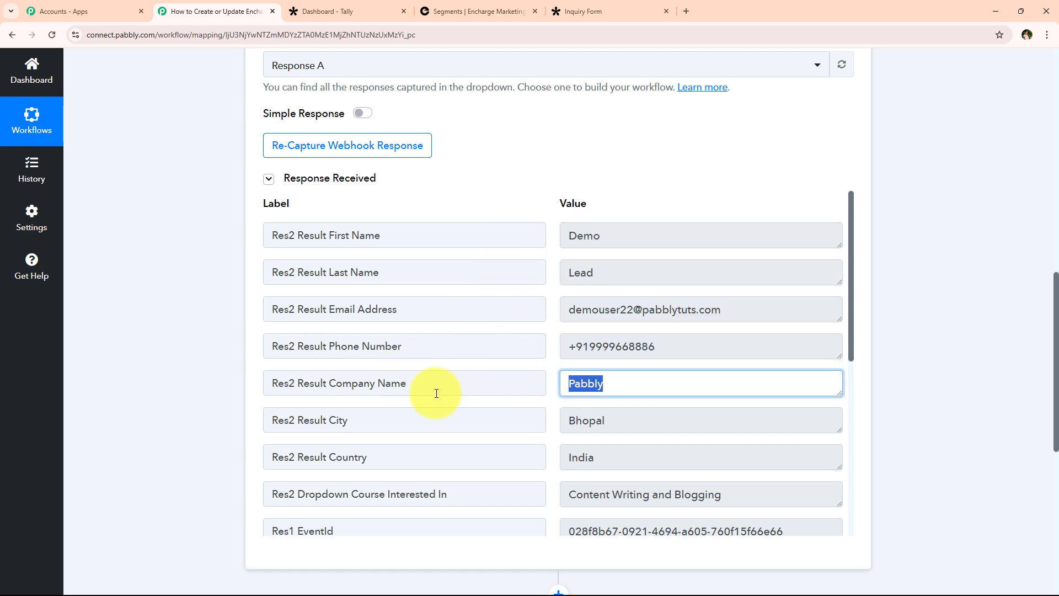
{"action": "left_click_drag", "start_coordinate": [610, 418], "coordinate": [279, 465]}
{"action": "left_click", "coordinate": [191, 432]}
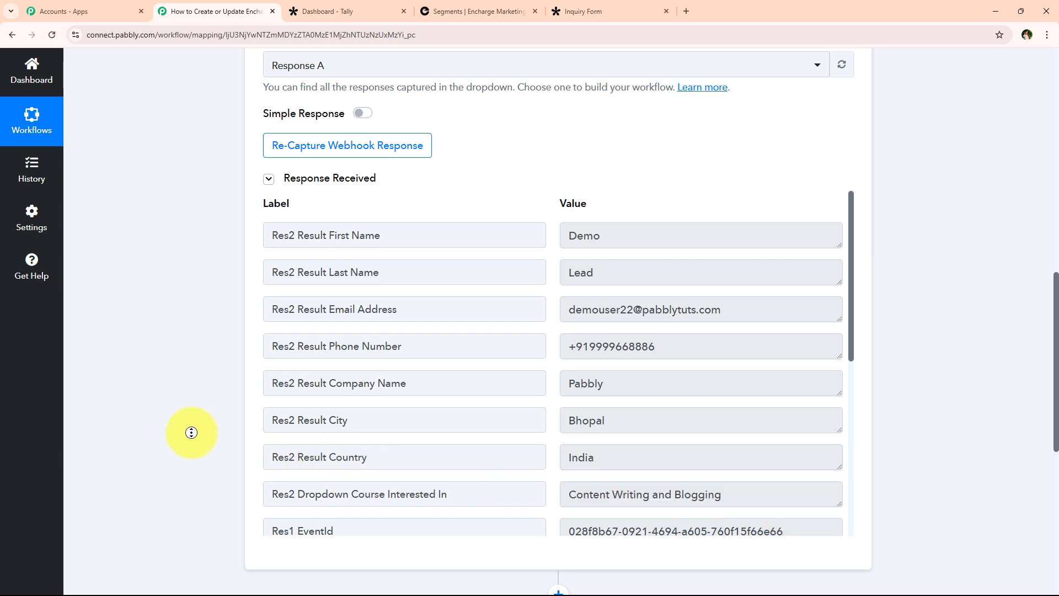
{"action": "scroll", "coordinate": [204, 331], "scroll_direction": "up", "scroll_amount": 15}
{"action": "left_click", "coordinate": [335, 274]}
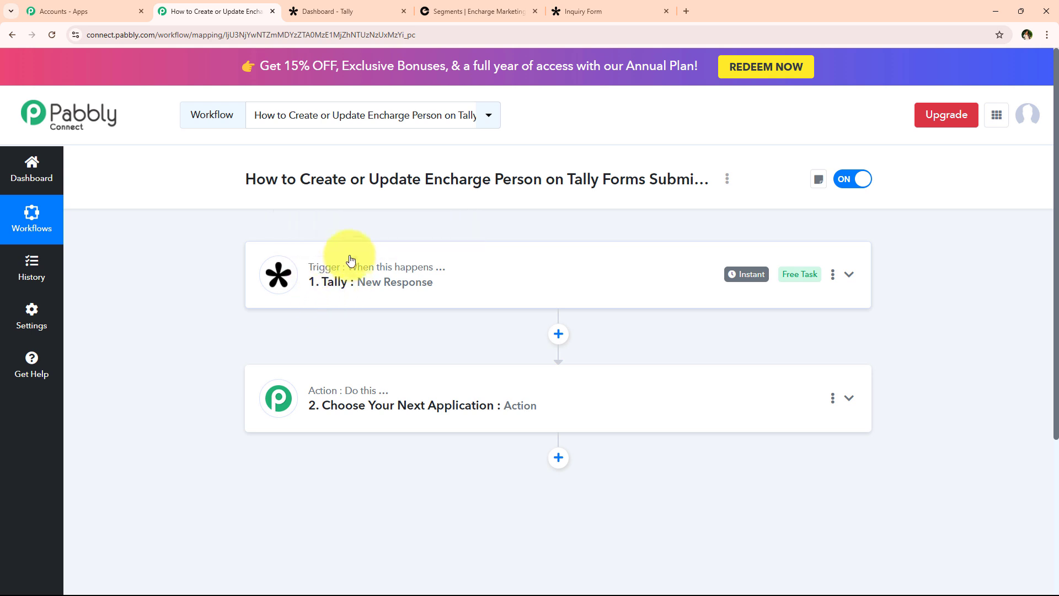
Search 'Enchar', select Encharge as the action app, and choose the Add or Update Person event.
{"action": "mouse_move", "coordinate": [339, 260]}
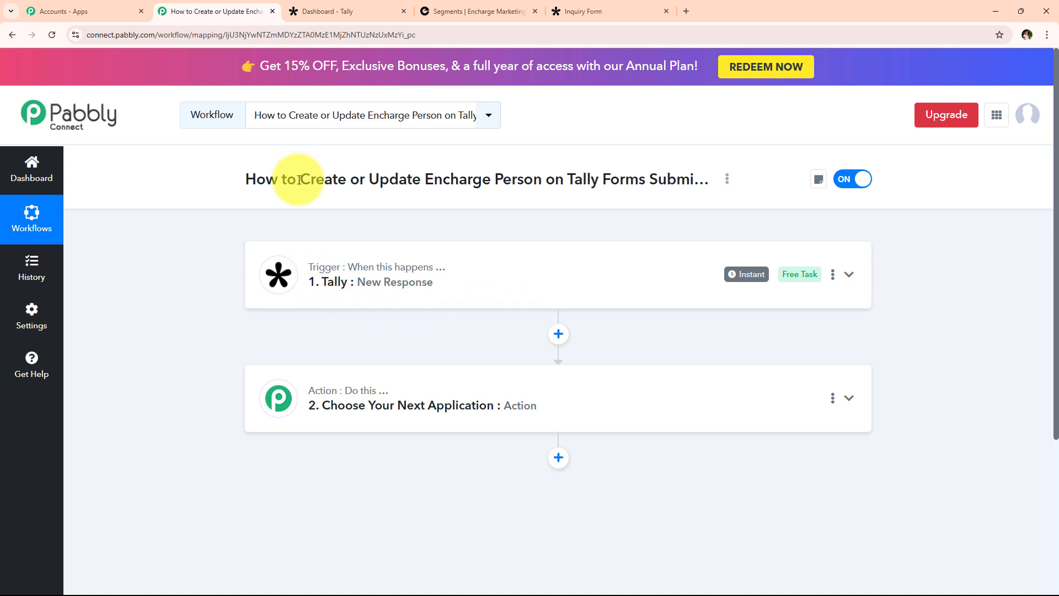
{"action": "left_click_drag", "start_coordinate": [301, 181], "coordinate": [542, 182]}
{"action": "left_click", "coordinate": [571, 181]}
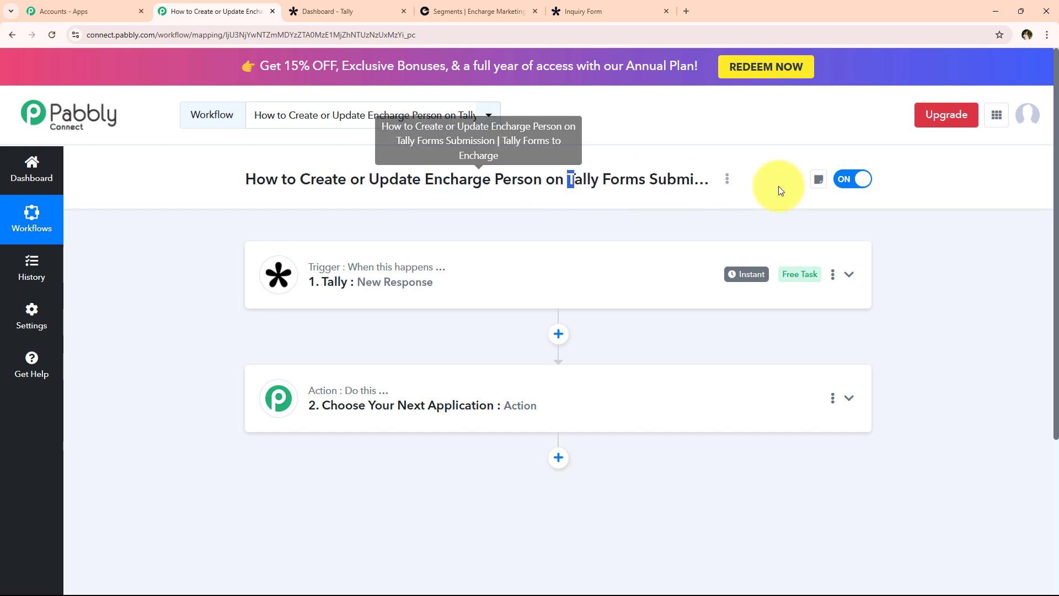
{"action": "left_click", "coordinate": [334, 389]}
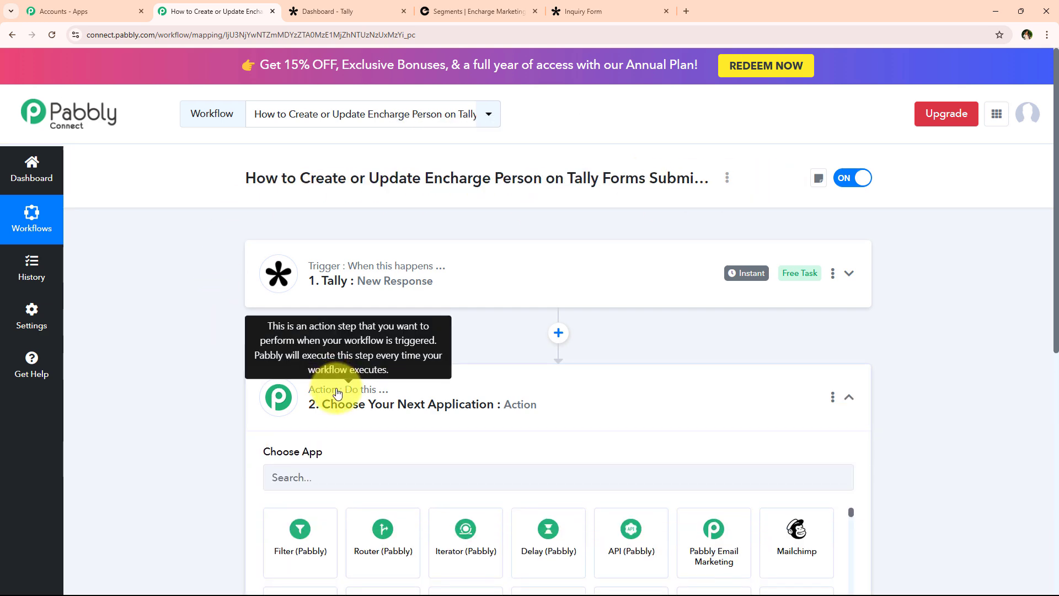
{"action": "left_click", "coordinate": [320, 292]}
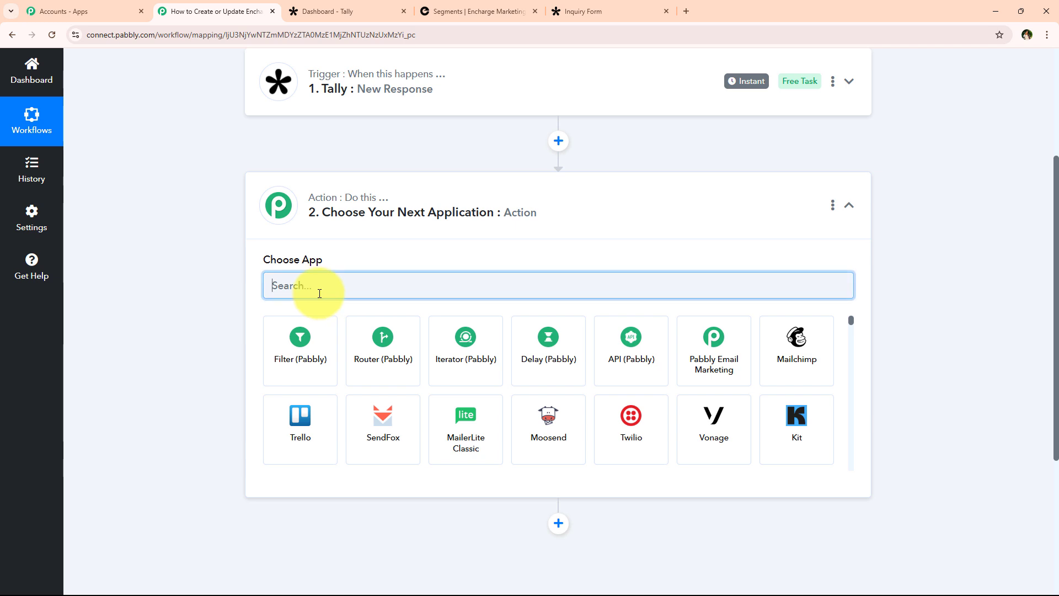
{"action": "type", "text": "Enc"}
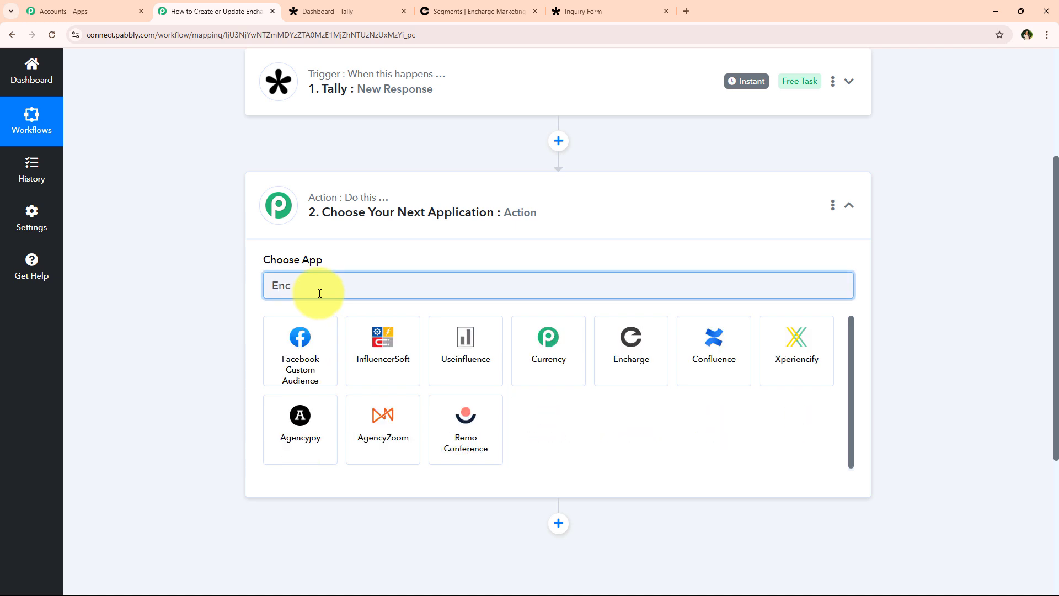
{"action": "type", "text": "har"}
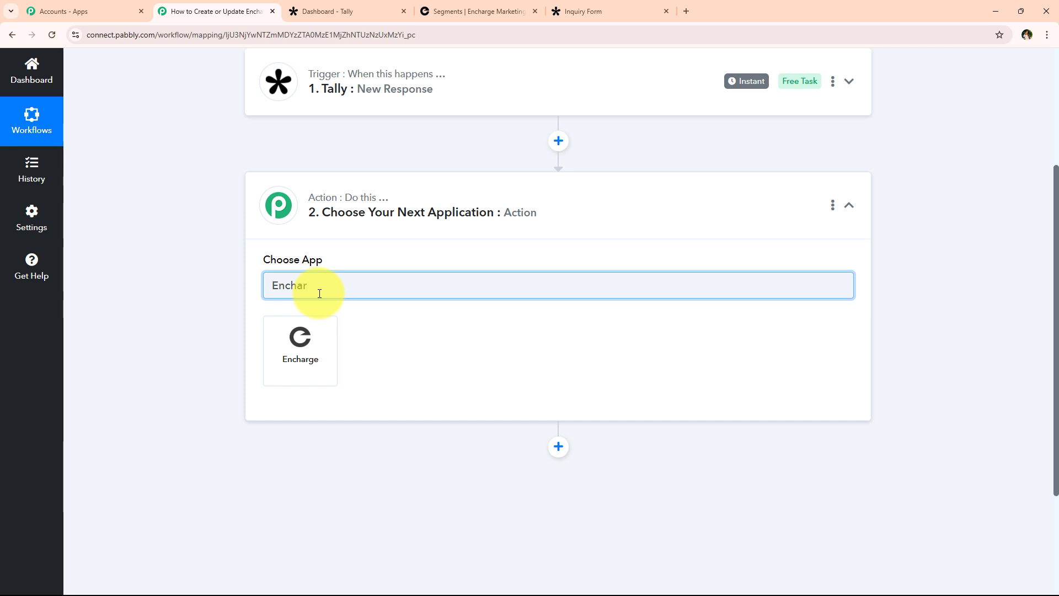
{"action": "left_click", "coordinate": [299, 336]}
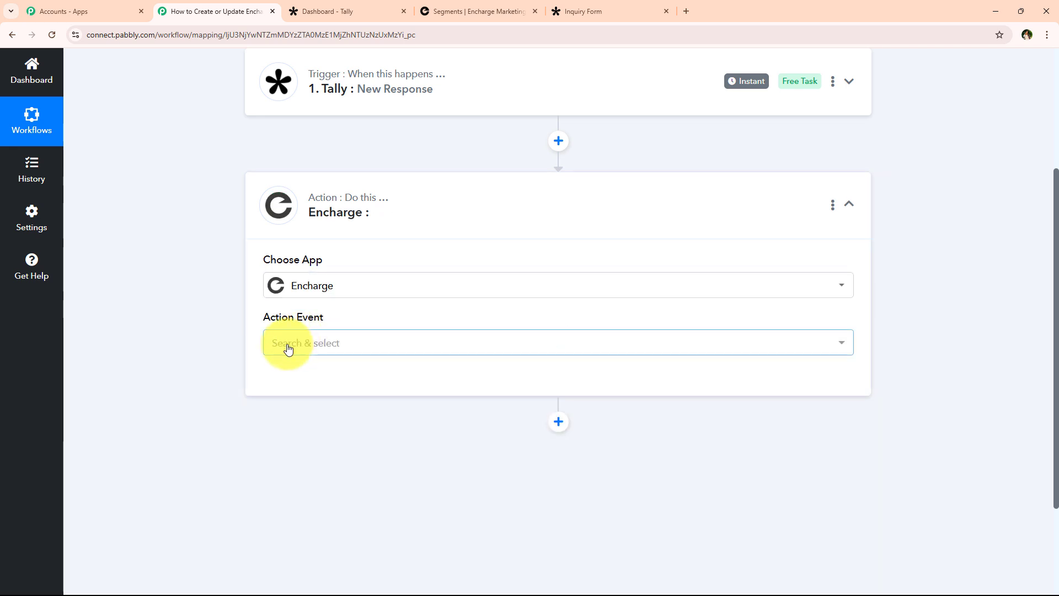
{"action": "mouse_move", "coordinate": [277, 321]}
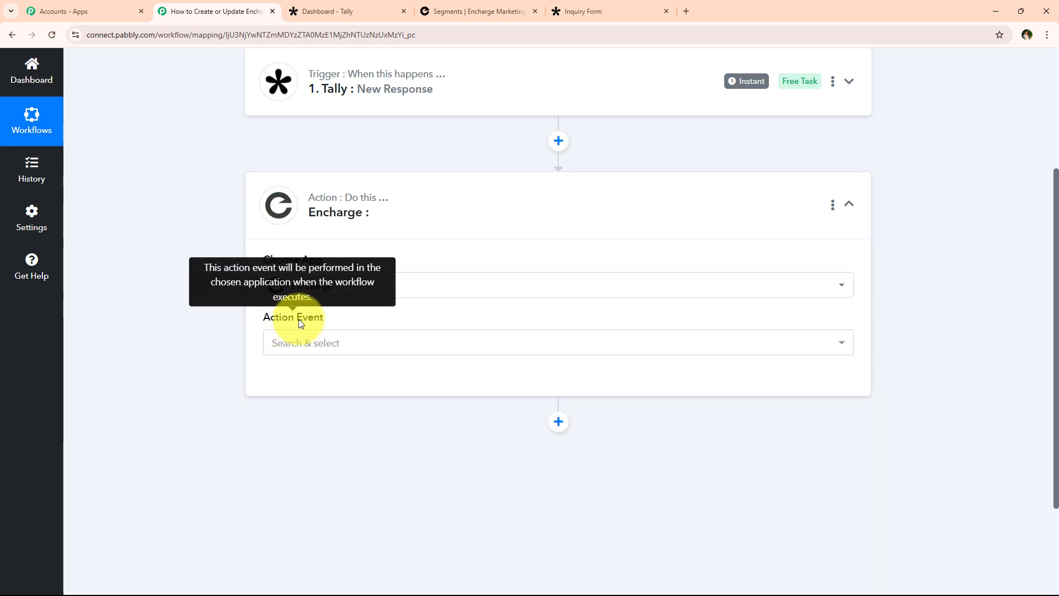
{"action": "left_click", "coordinate": [306, 348]}
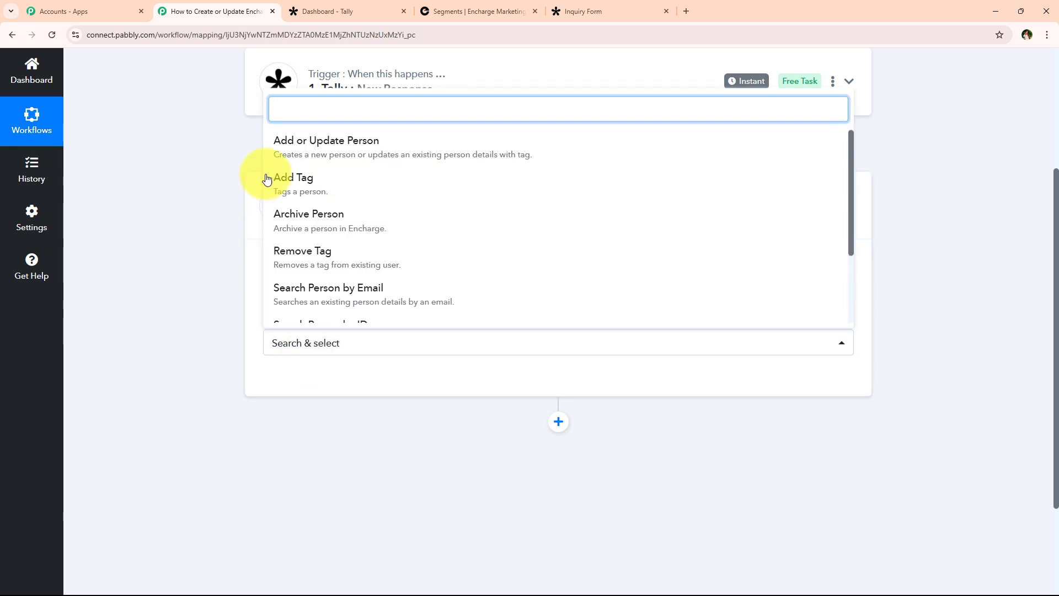
{"action": "left_click", "coordinate": [340, 150]}
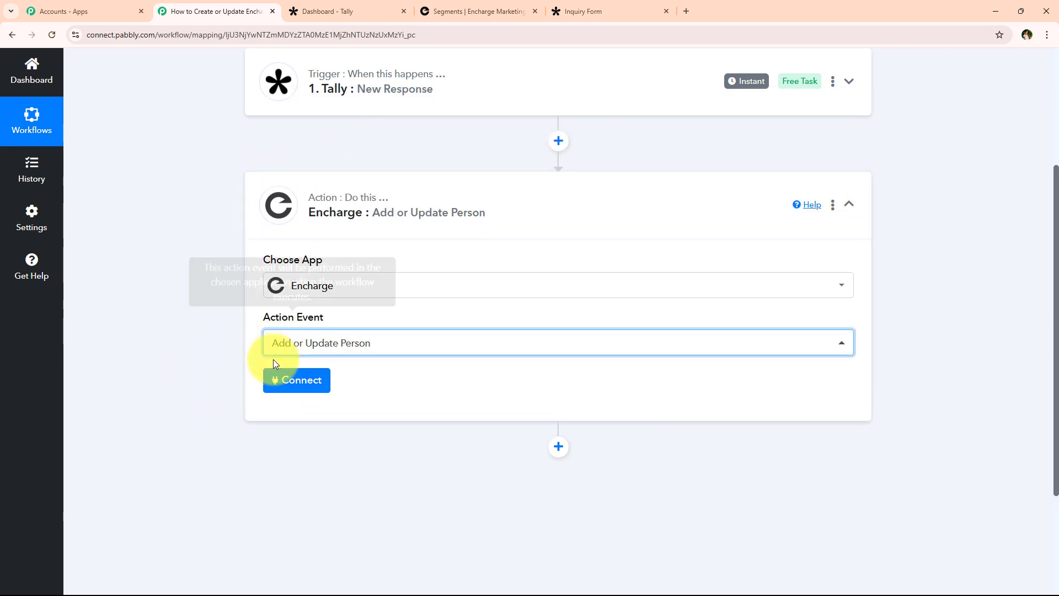
Add a new Encharge connection and allow Pabbly Connect access to the Encharge account.
{"action": "left_click", "coordinate": [293, 384]}
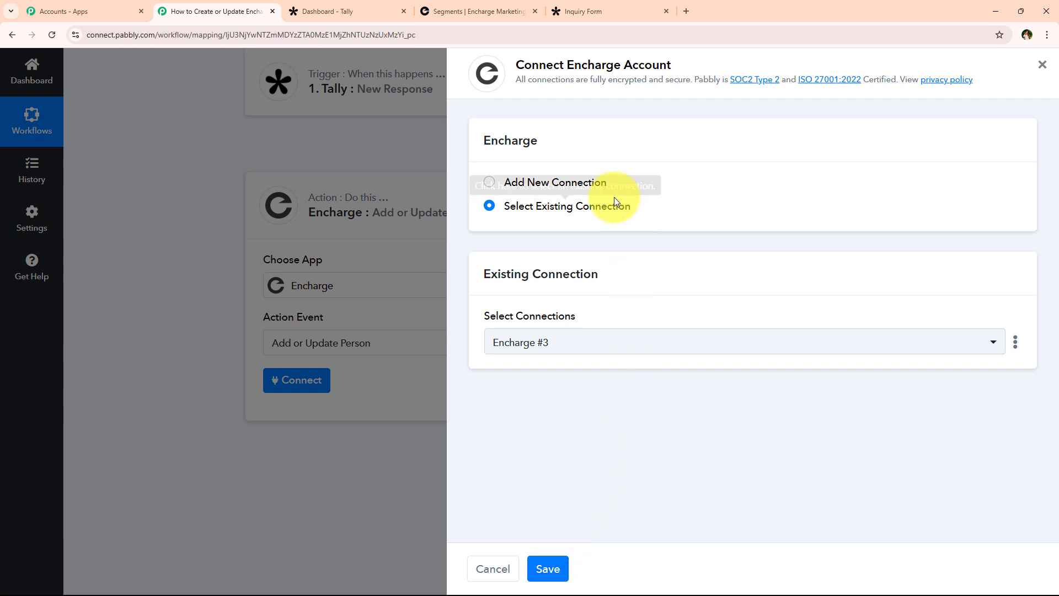
{"action": "left_click", "coordinate": [595, 188]}
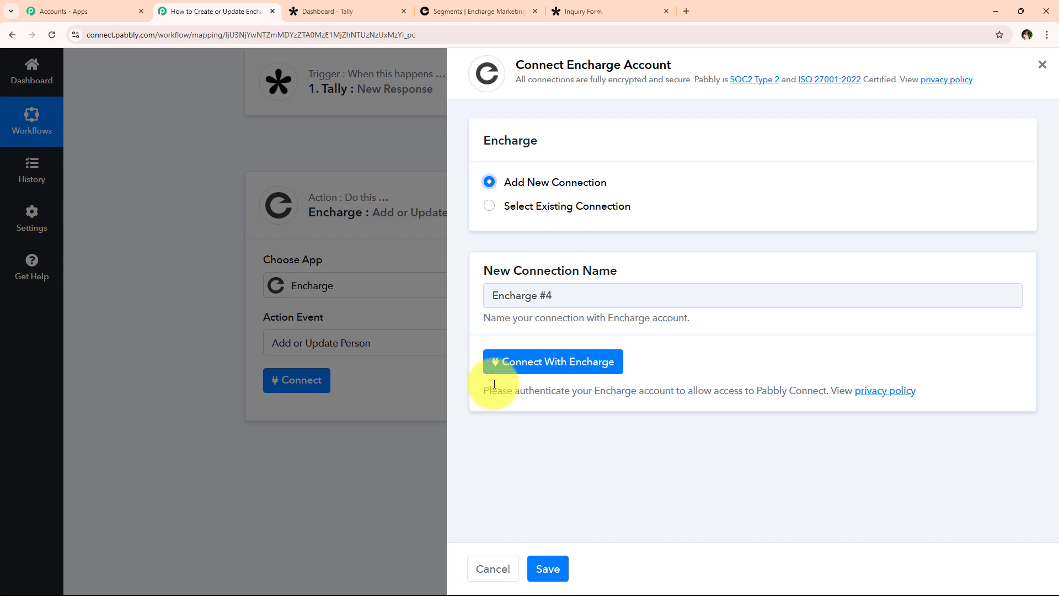
{"action": "left_click", "coordinate": [506, 368]}
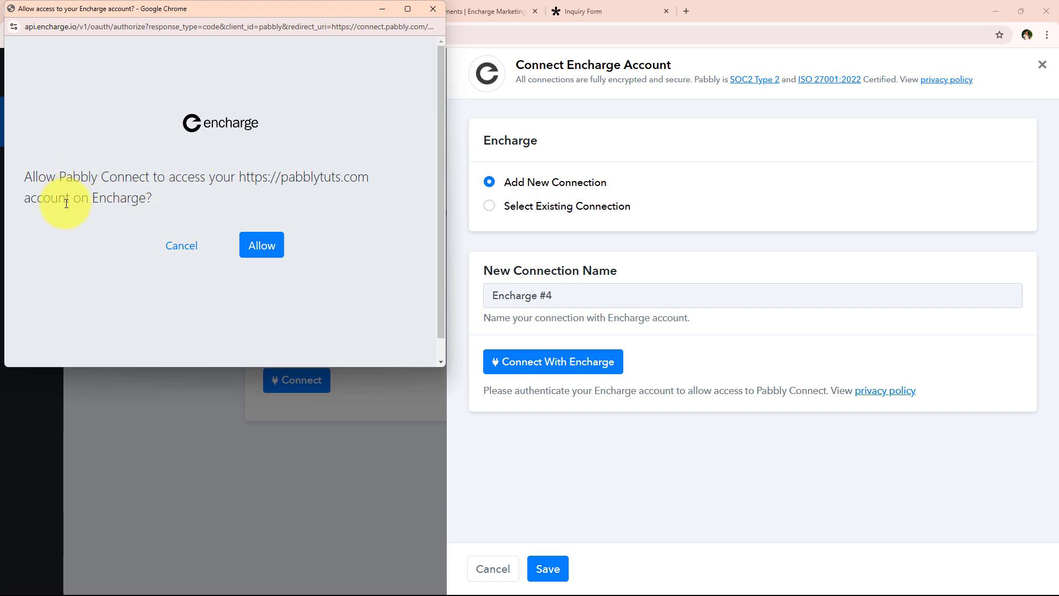
{"action": "left_click_drag", "start_coordinate": [28, 178], "coordinate": [322, 166]}
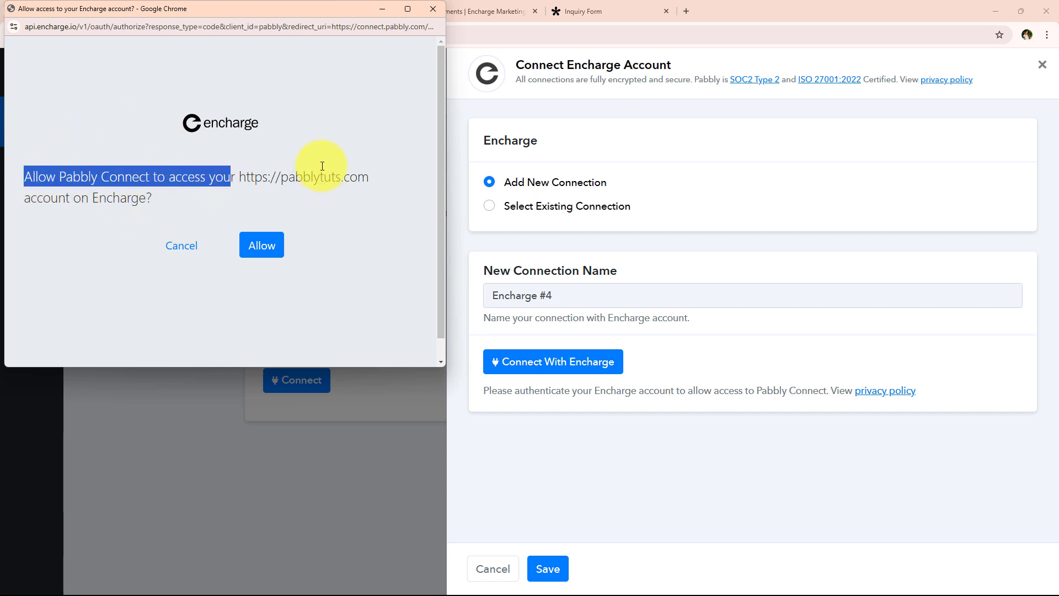
{"action": "left_click", "coordinate": [77, 226]}
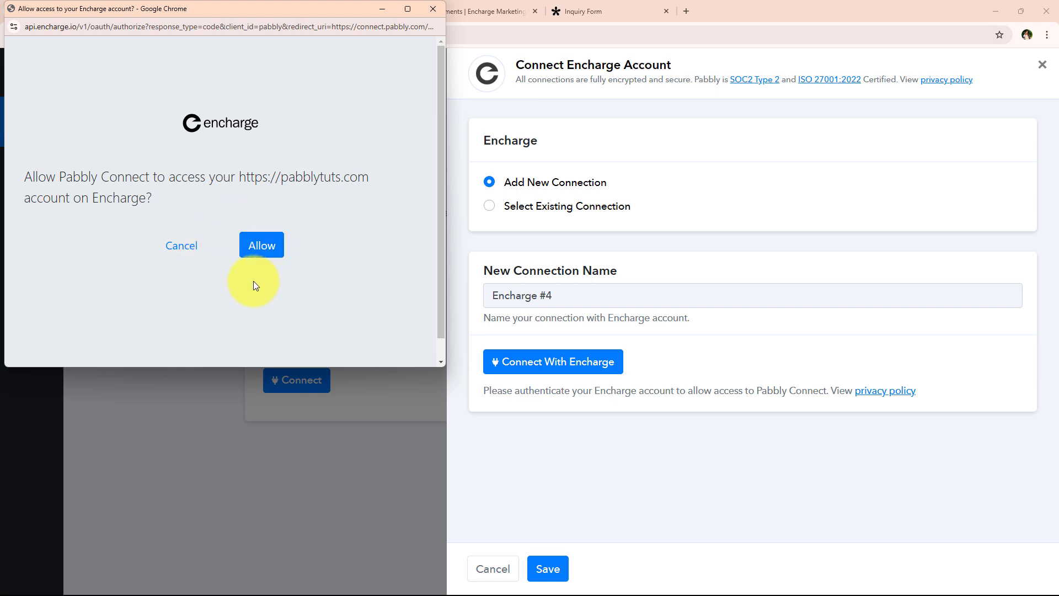
{"action": "left_click", "coordinate": [253, 244]}
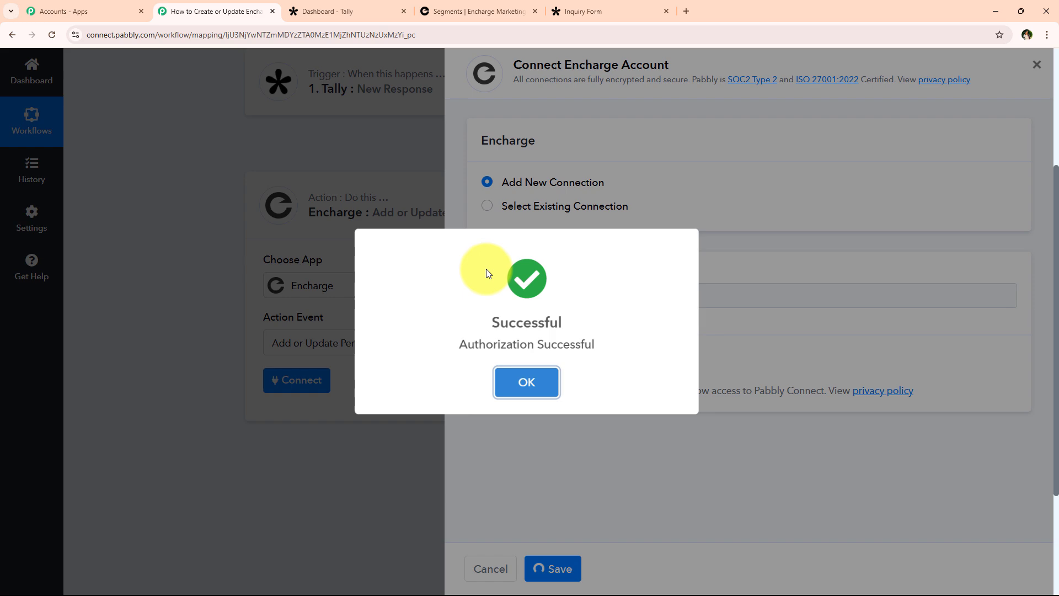
{"action": "left_click", "coordinate": [526, 379]}
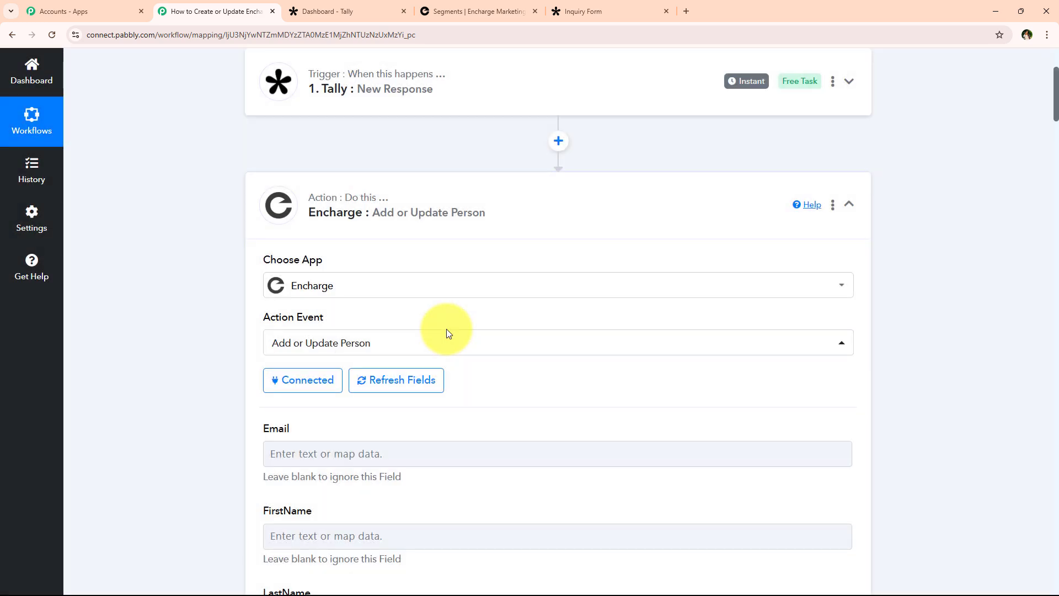
{"action": "scroll", "coordinate": [220, 291], "scroll_direction": "down", "scroll_amount": 3}
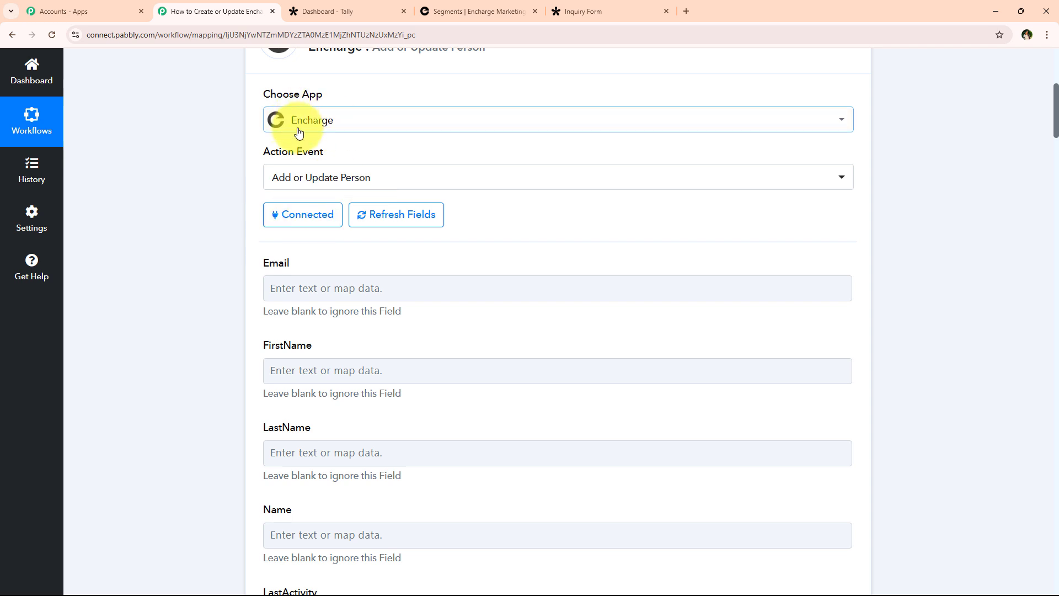
{"action": "scroll", "coordinate": [225, 297], "scroll_direction": "down", "scroll_amount": 1}
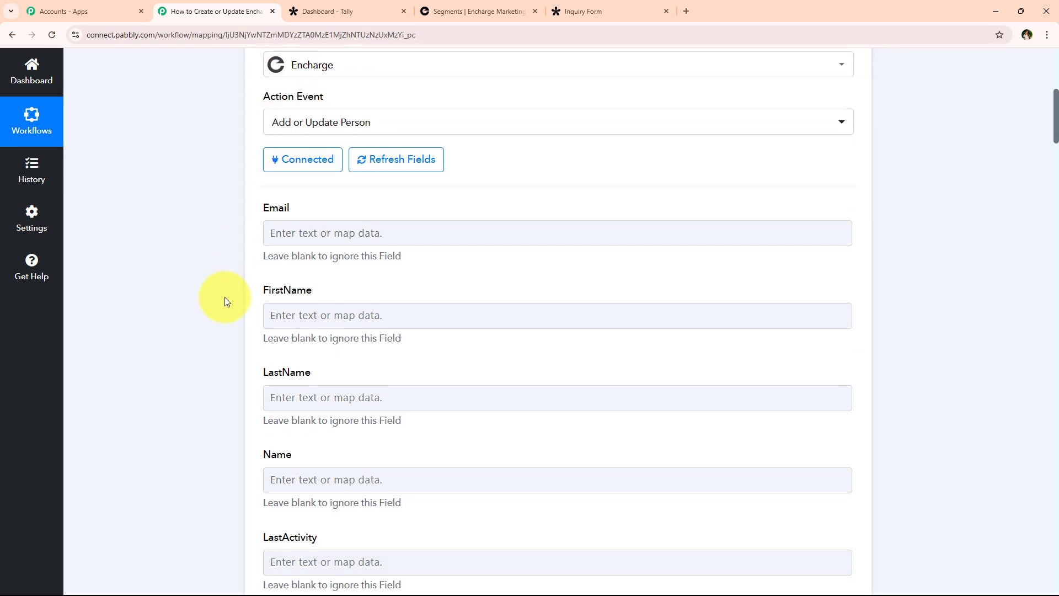
{"action": "left_click_drag", "start_coordinate": [257, 211], "coordinate": [314, 212]}
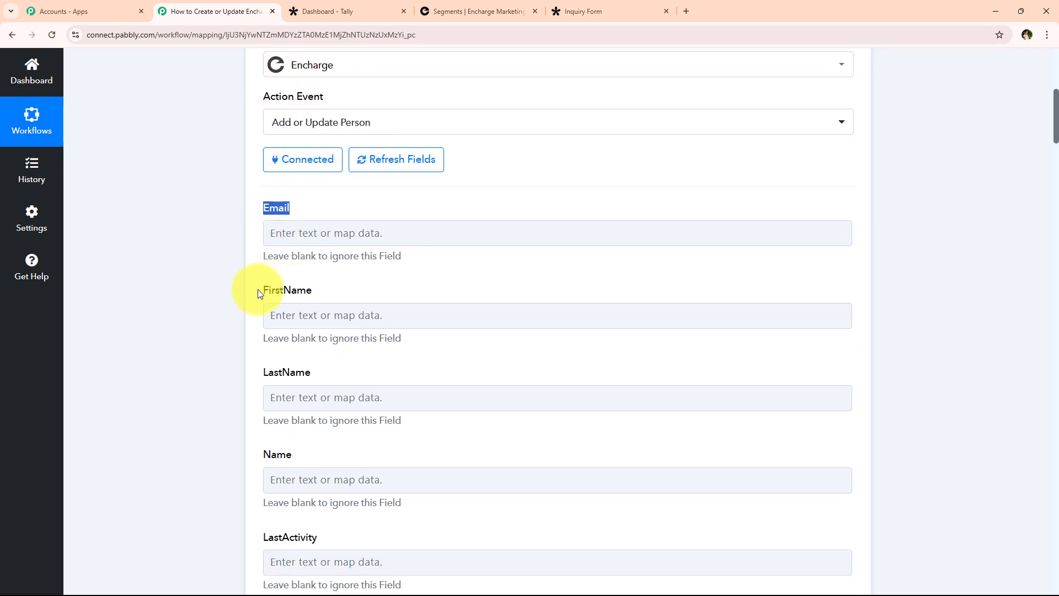
{"action": "left_click_drag", "start_coordinate": [259, 290], "coordinate": [314, 291]}
{"action": "left_click_drag", "start_coordinate": [259, 372], "coordinate": [346, 377]}
{"action": "scroll", "coordinate": [309, 397], "scroll_direction": "down", "scroll_amount": 4}
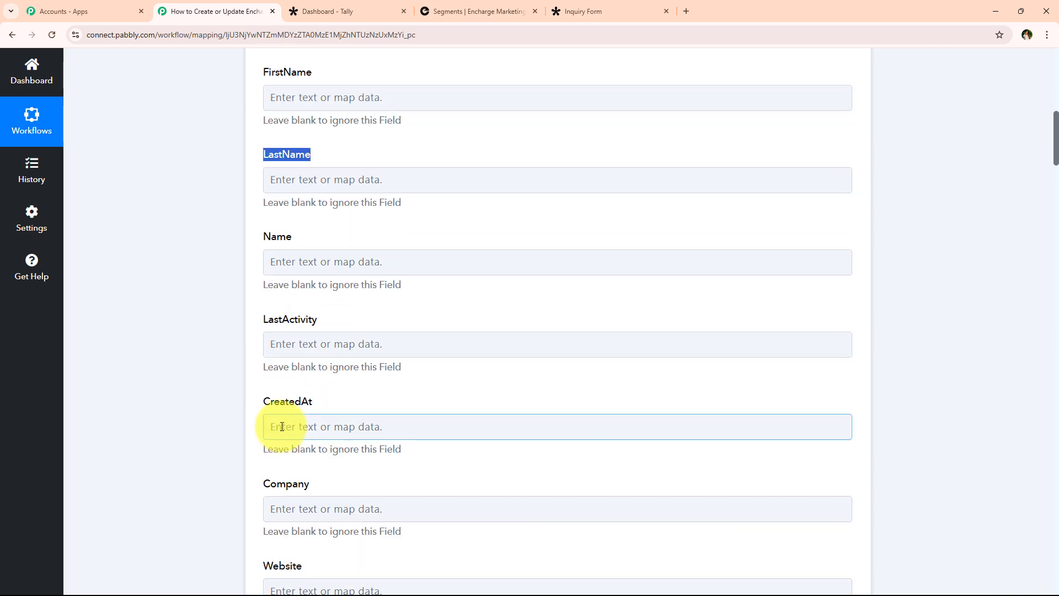
{"action": "scroll", "coordinate": [267, 426], "scroll_direction": "up", "scroll_amount": 4}
{"action": "left_click", "coordinate": [213, 319]}
{"action": "left_click", "coordinate": [275, 234]}
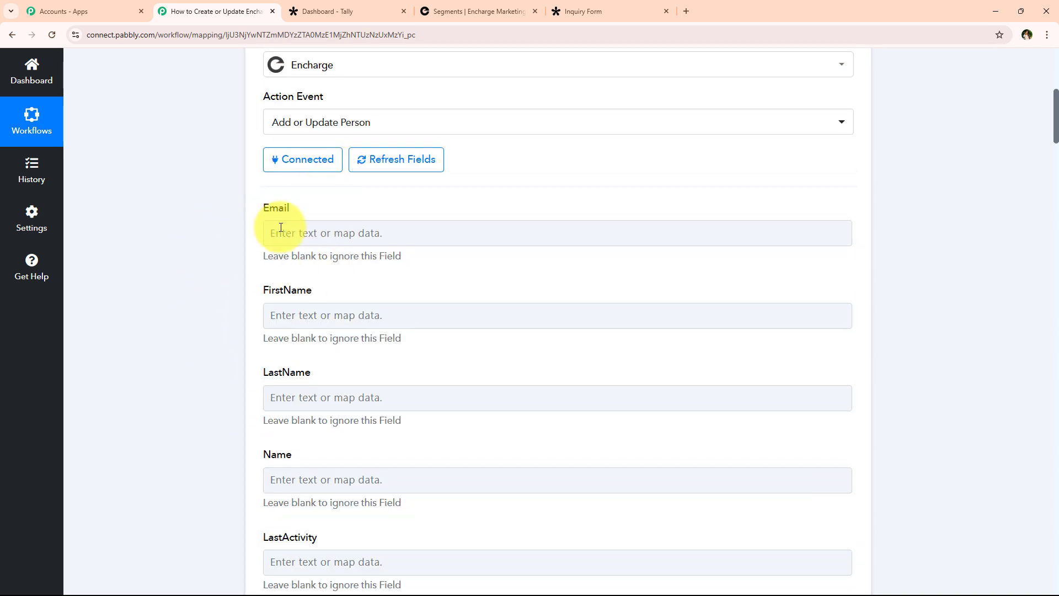
{"action": "scroll", "coordinate": [187, 265], "scroll_direction": "up", "scroll_amount": 5}
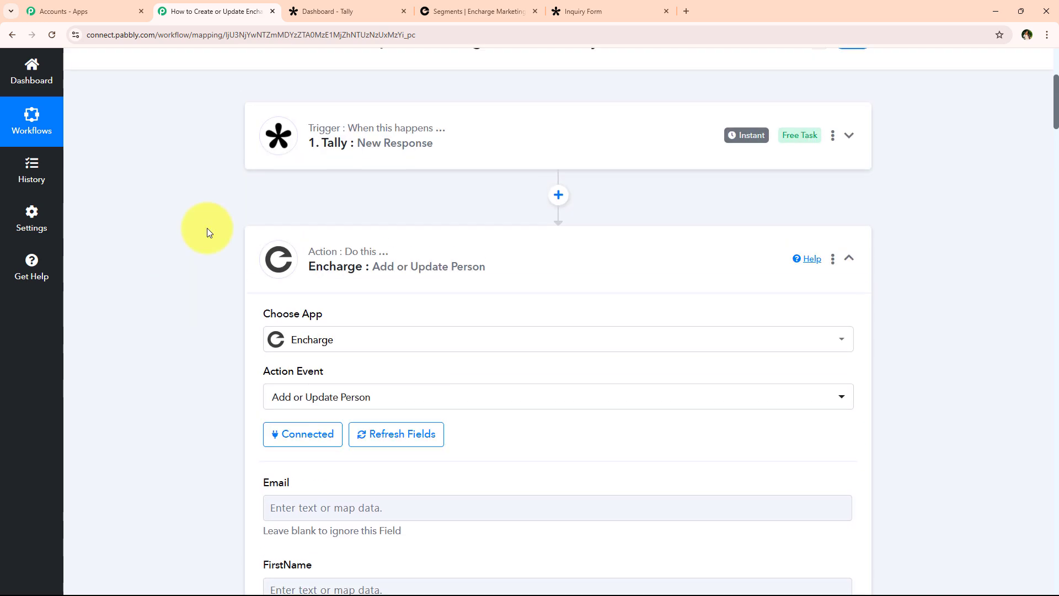
{"action": "left_click", "coordinate": [441, 133]}
{"action": "scroll", "coordinate": [320, 243], "scroll_direction": "down", "scroll_amount": 3}
{"action": "scroll", "coordinate": [331, 256], "scroll_direction": "up", "scroll_amount": 4}
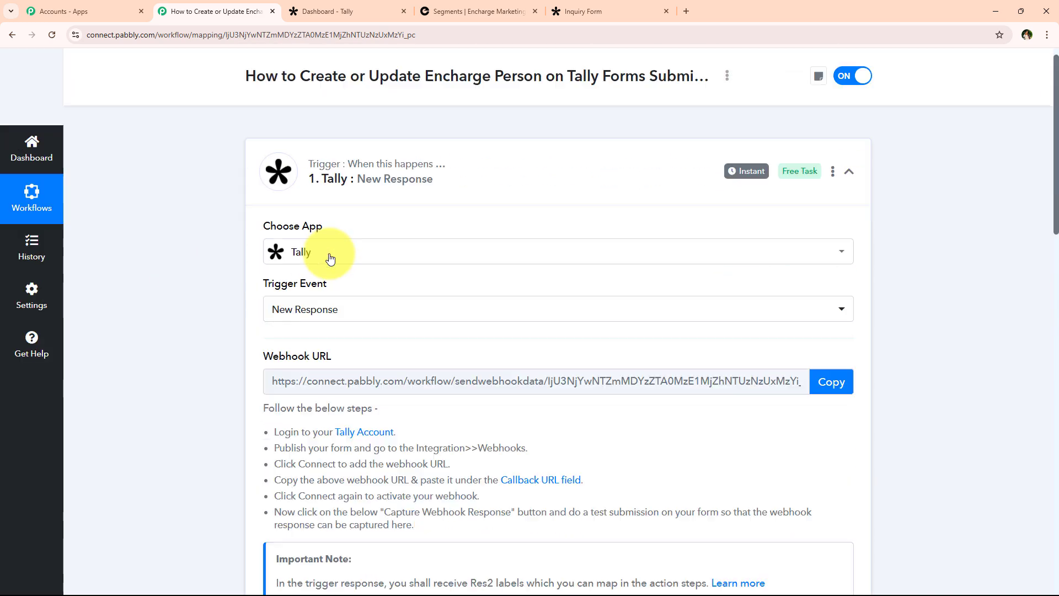
{"action": "scroll", "coordinate": [329, 253], "scroll_direction": "down", "scroll_amount": 10}
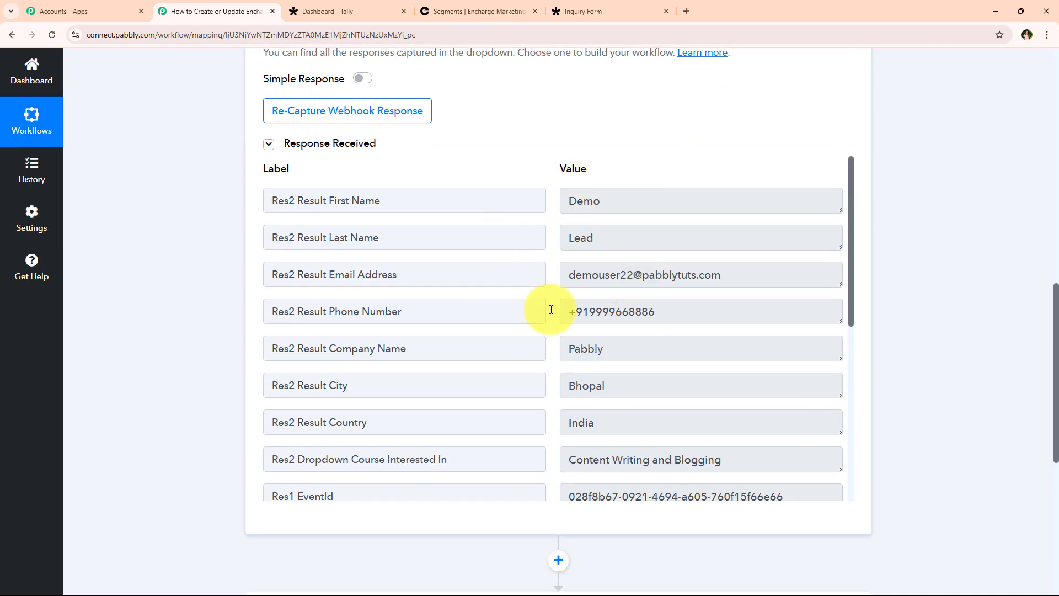
{"action": "scroll", "coordinate": [551, 307], "scroll_direction": "up", "scroll_amount": 3}
{"action": "scroll", "coordinate": [170, 303], "scroll_direction": "down", "scroll_amount": 10}
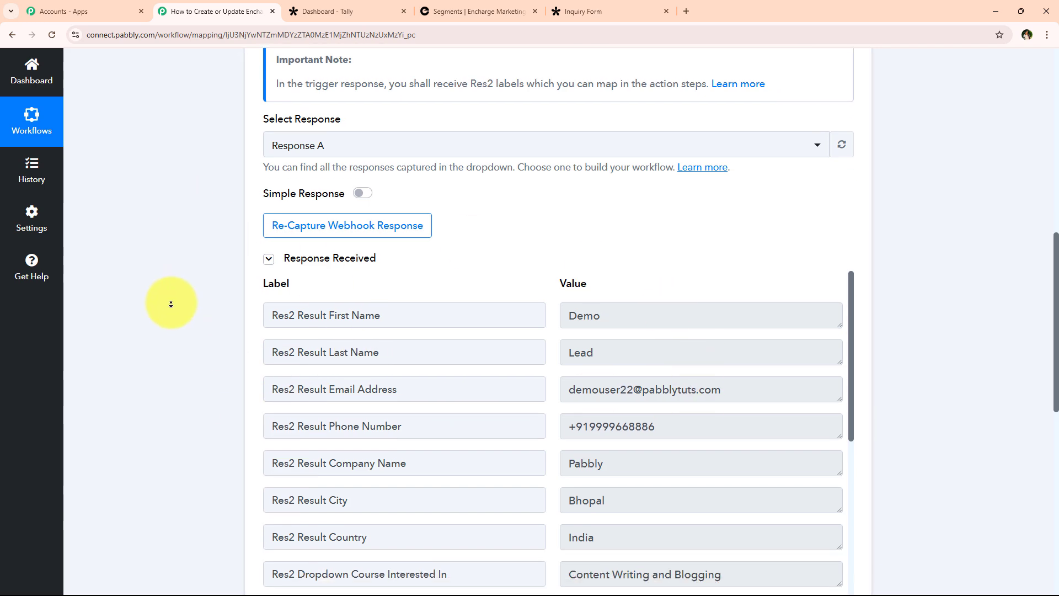
{"action": "left_click", "coordinate": [386, 242]}
{"action": "scroll", "coordinate": [249, 257], "scroll_direction": "up", "scroll_amount": 15}
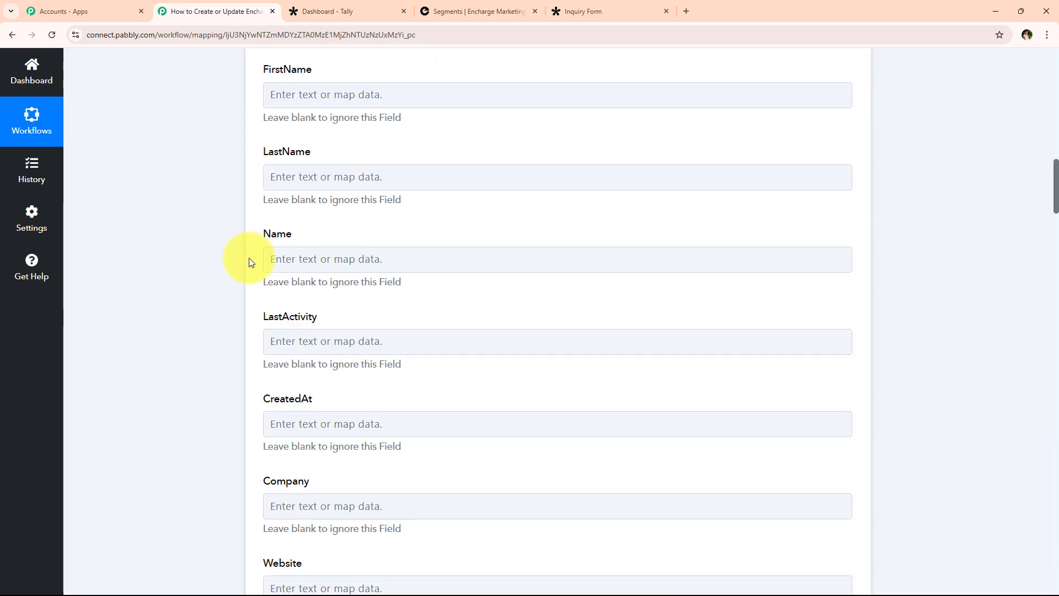
{"action": "scroll", "coordinate": [204, 323], "scroll_direction": "down", "scroll_amount": 3}
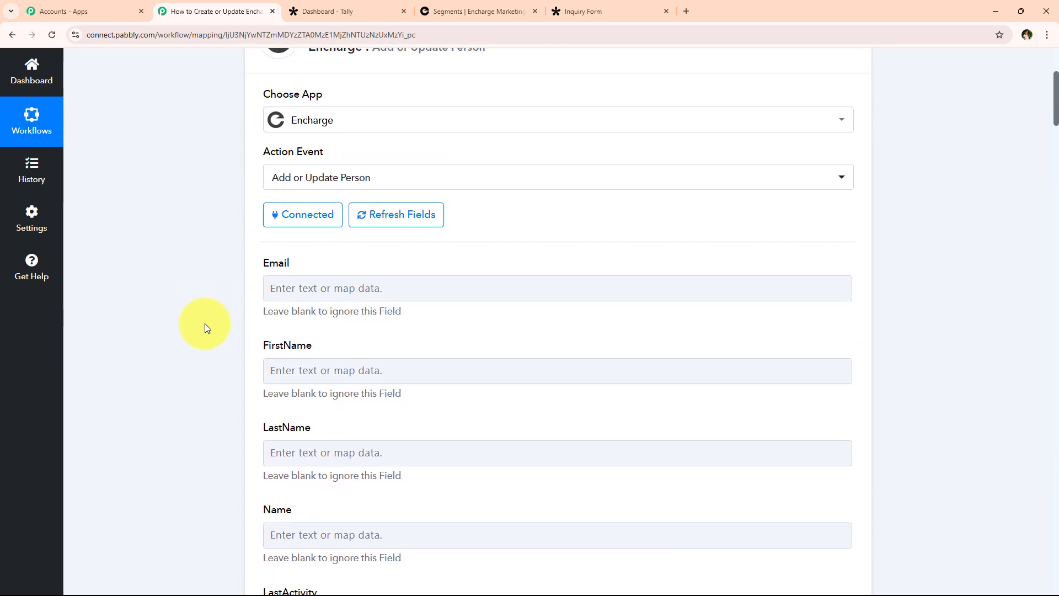
Fill the Email field with Tally's Res2 Result Email Address, replacing a typed test address.
{"action": "left_click", "coordinate": [301, 289]}
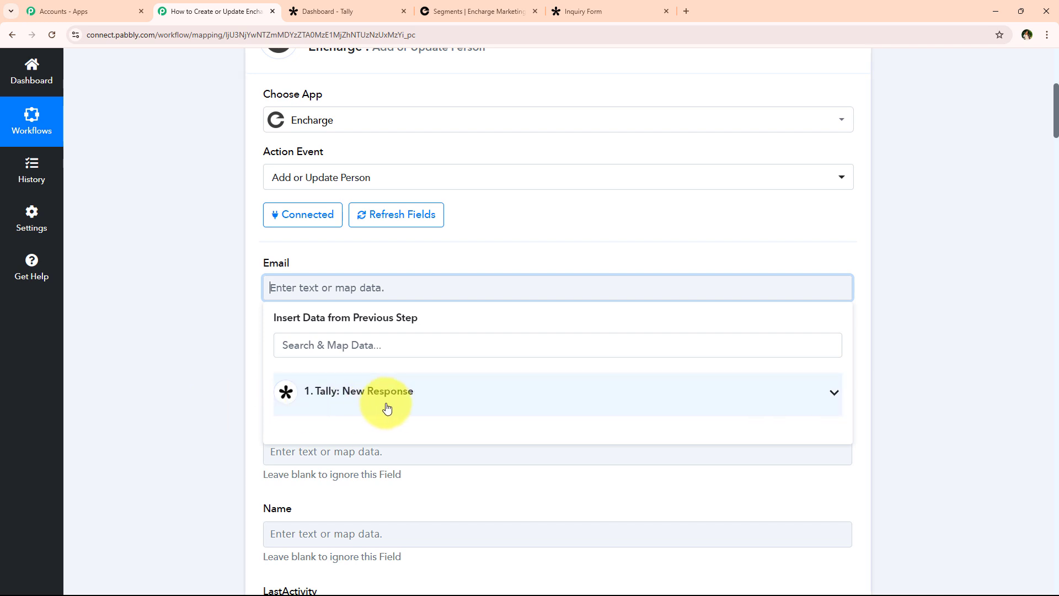
{"action": "left_click", "coordinate": [406, 402]}
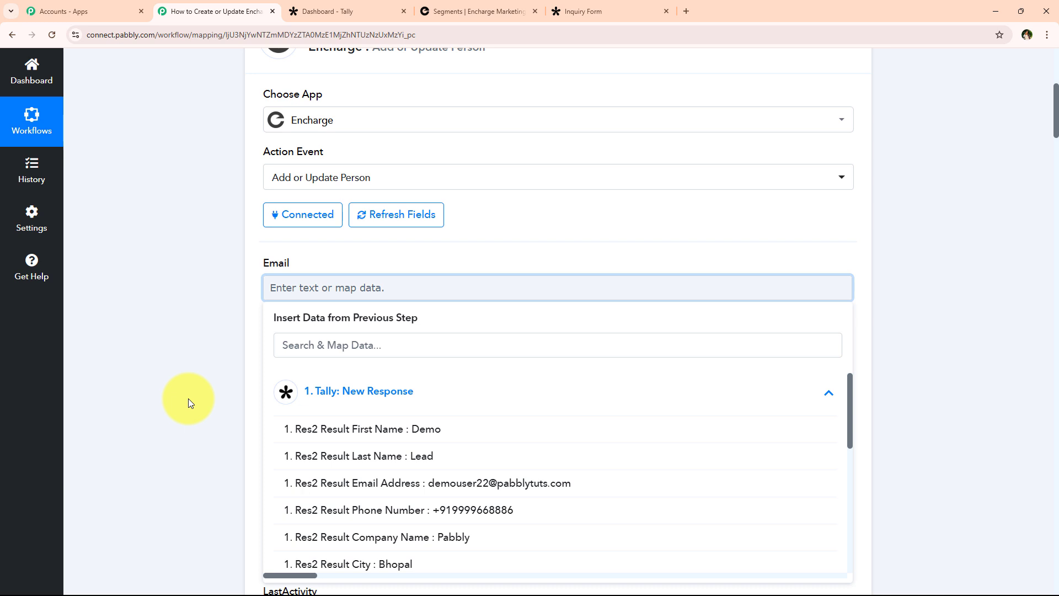
{"action": "left_click", "coordinate": [233, 326]}
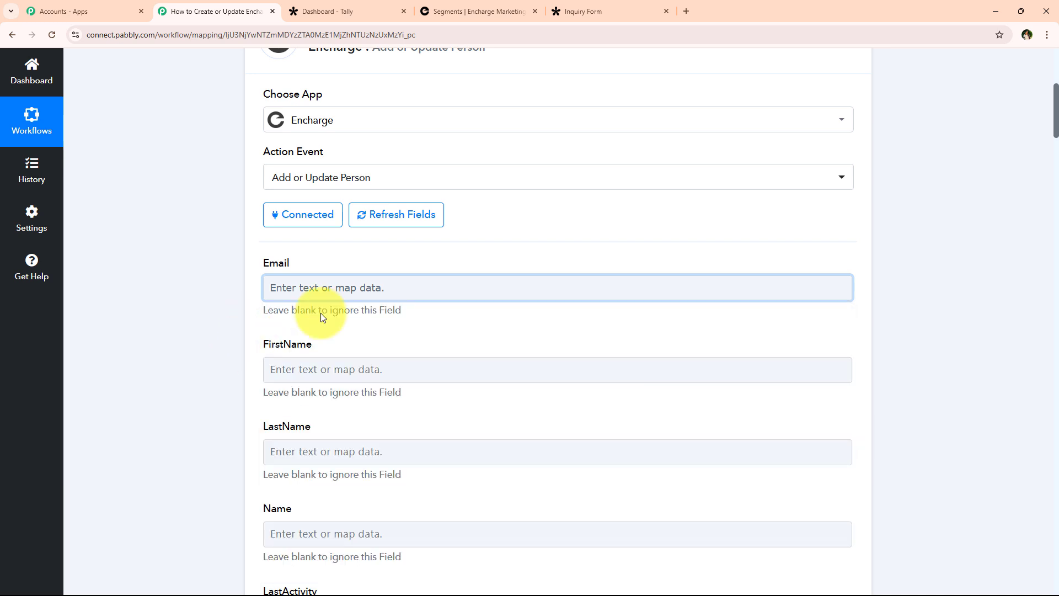
{"action": "left_click", "coordinate": [293, 288]}
{"action": "left_click", "coordinate": [267, 305]}
{"action": "left_click", "coordinate": [269, 287]}
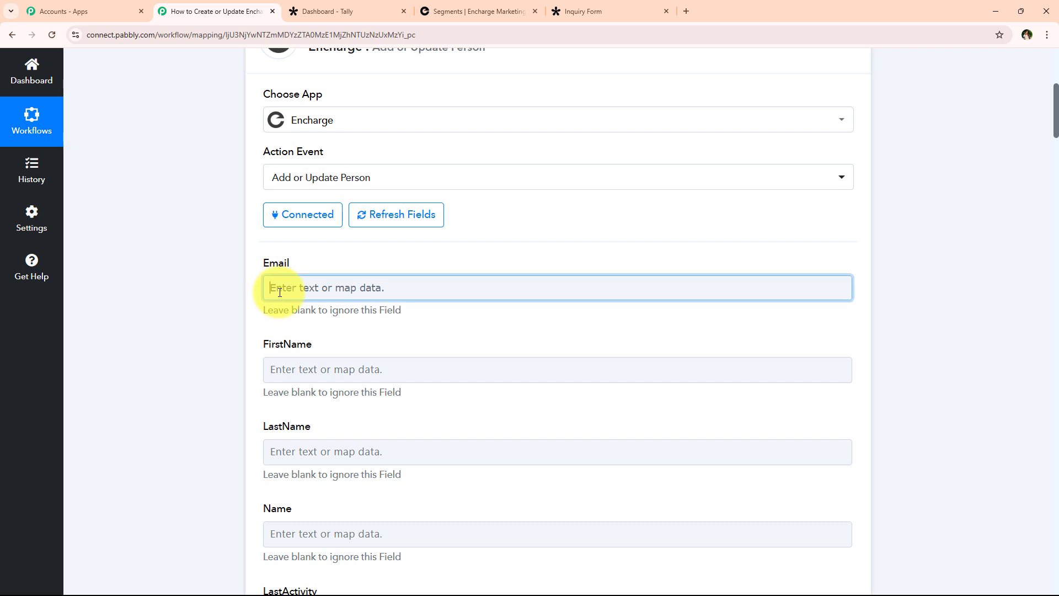
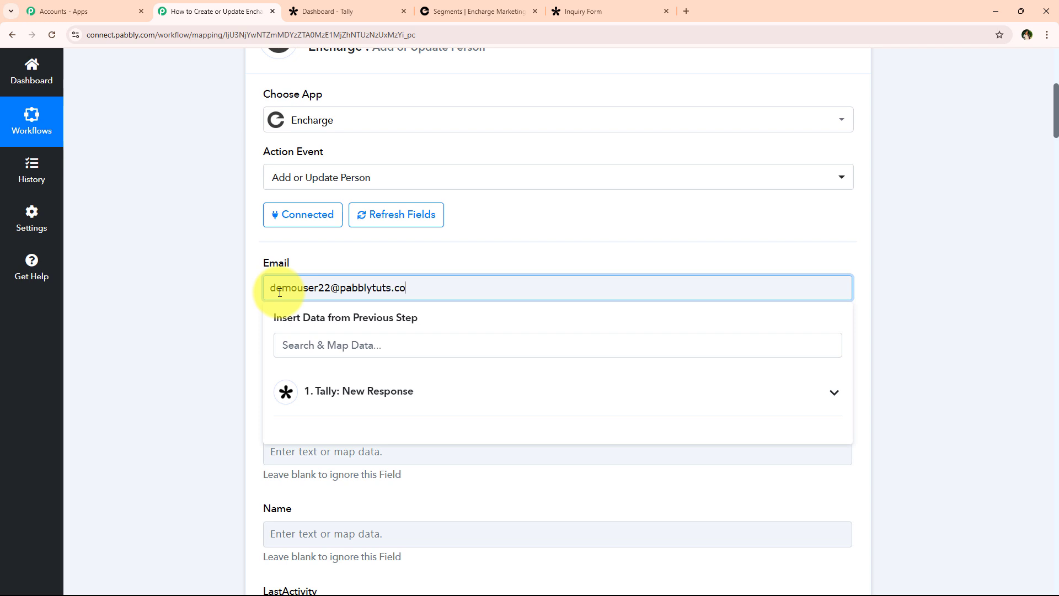
{"action": "left_click_drag", "start_coordinate": [492, 289], "coordinate": [182, 290]}
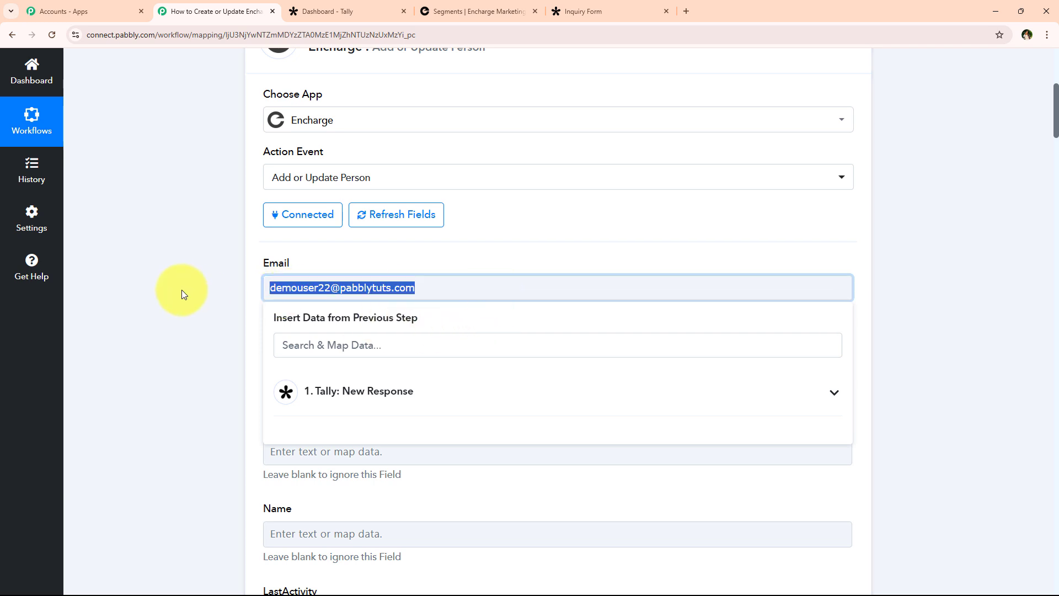
{"action": "key", "text": "BackSpace"}
{"action": "left_click", "coordinate": [321, 392]}
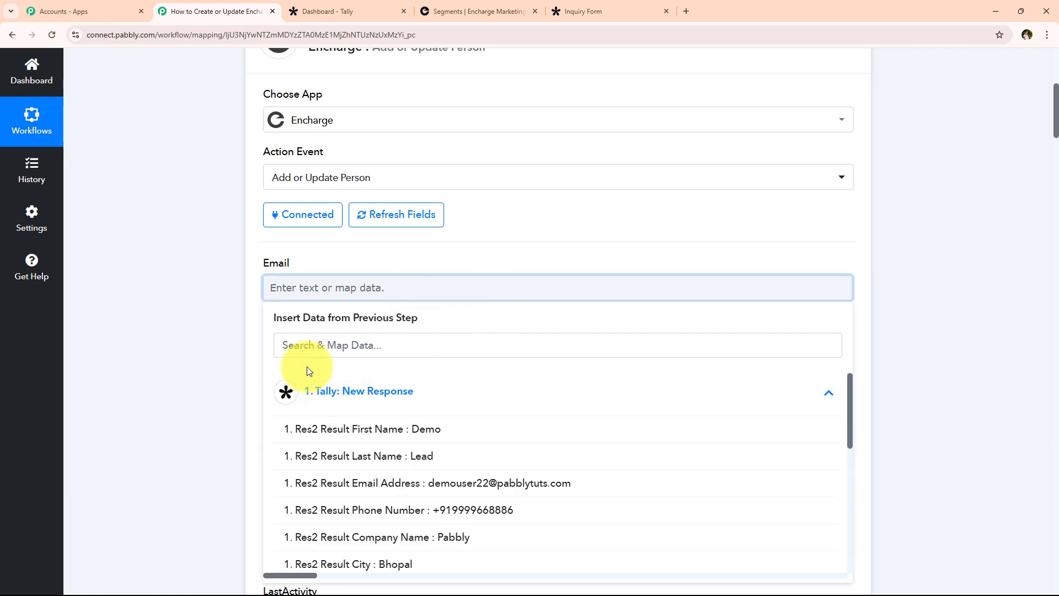
{"action": "left_click", "coordinate": [450, 495]}
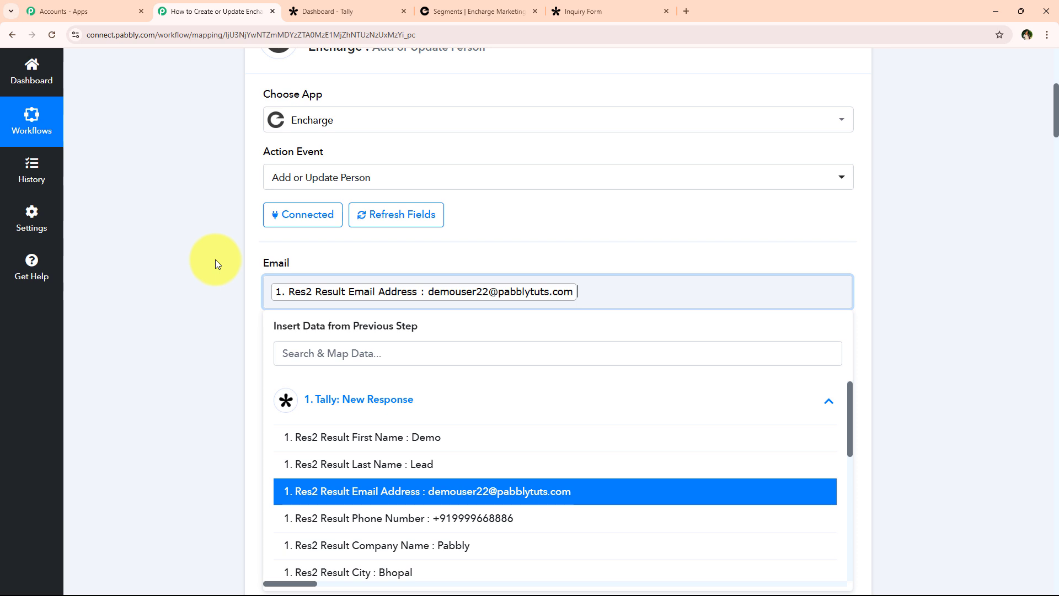
{"action": "left_click", "coordinate": [216, 263]}
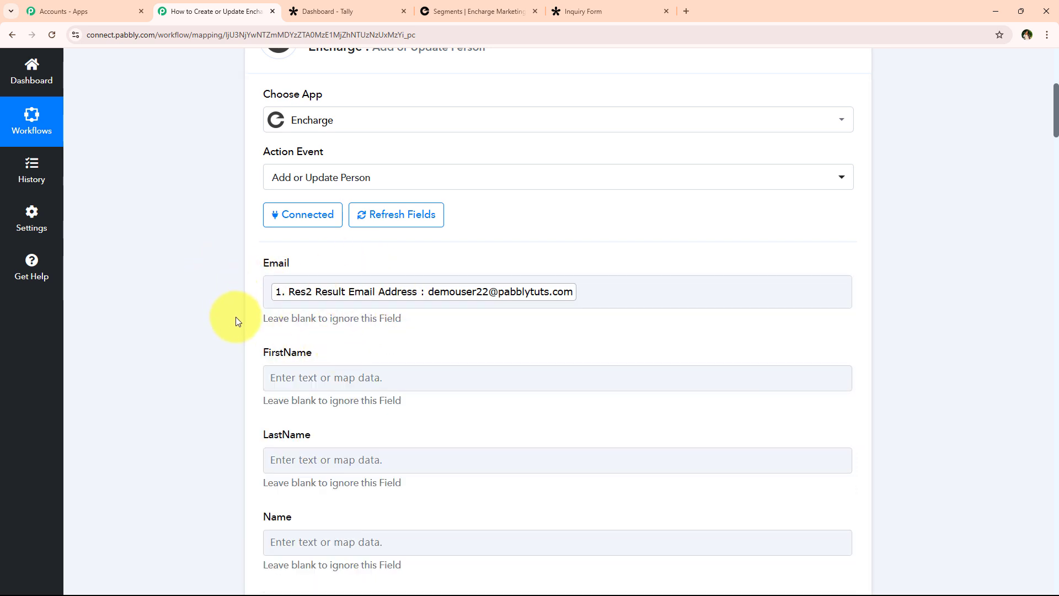
Map Tally's first name and last name into the FirstName and LastName fields.
{"action": "scroll", "coordinate": [236, 317], "scroll_direction": "down", "scroll_amount": 1}
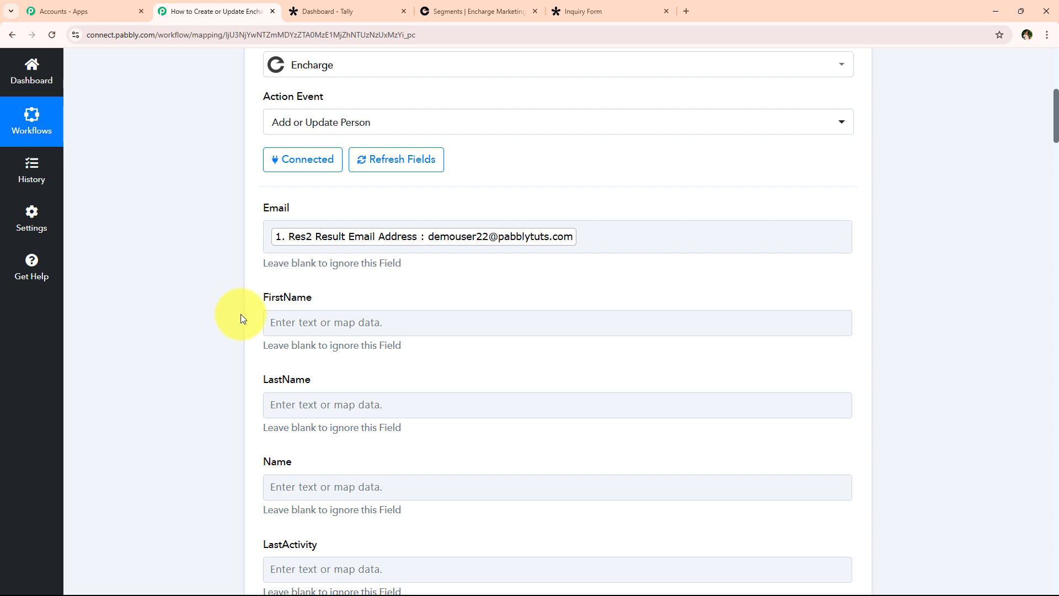
{"action": "left_click", "coordinate": [338, 322]}
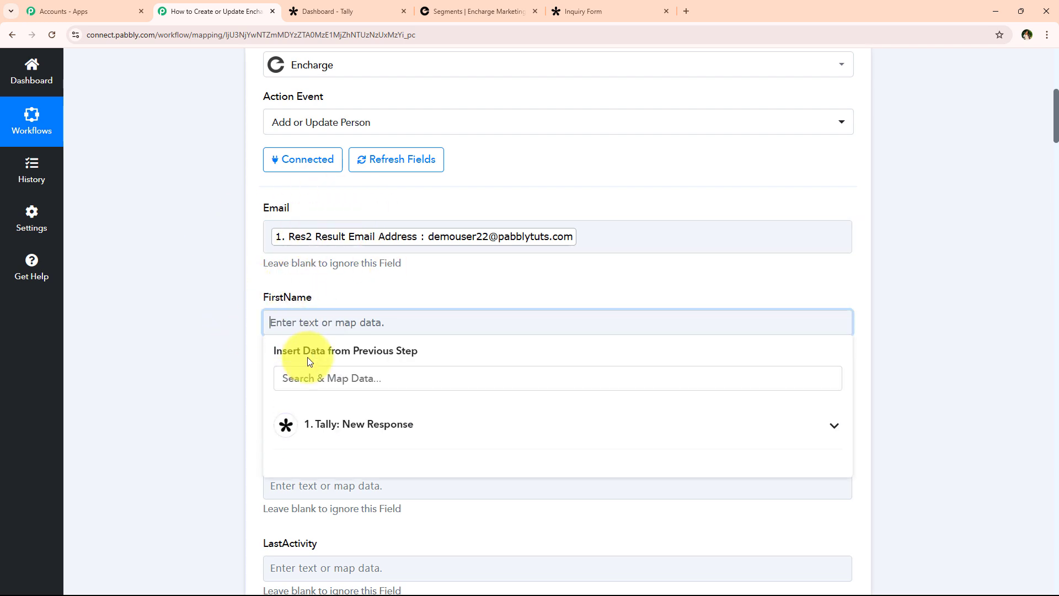
{"action": "left_click", "coordinate": [333, 425]}
{"action": "left_click", "coordinate": [192, 320]}
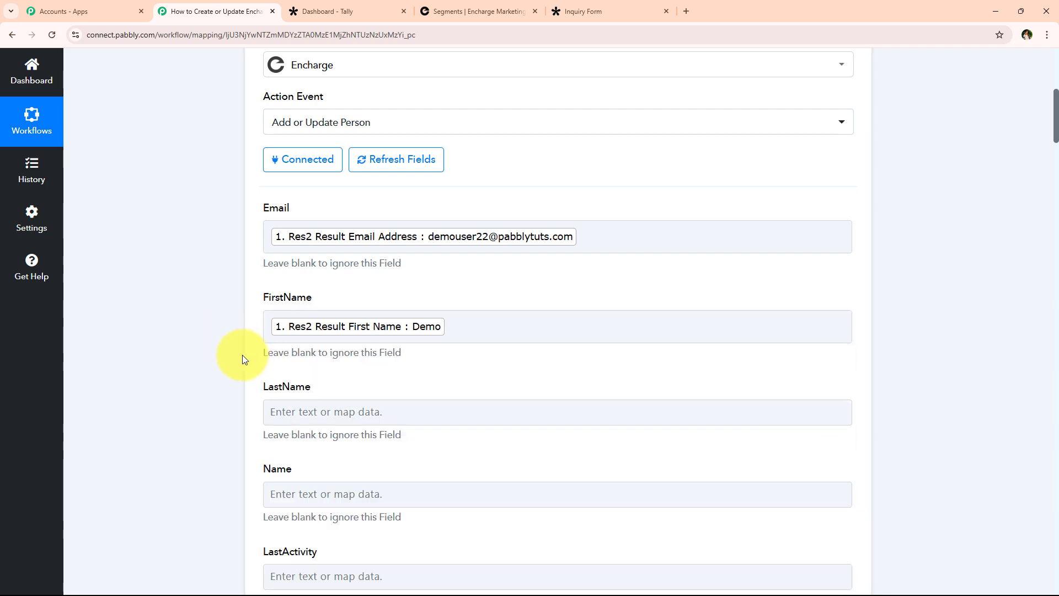
{"action": "scroll", "coordinate": [243, 355], "scroll_direction": "down", "scroll_amount": 2}
{"action": "left_click", "coordinate": [390, 302]}
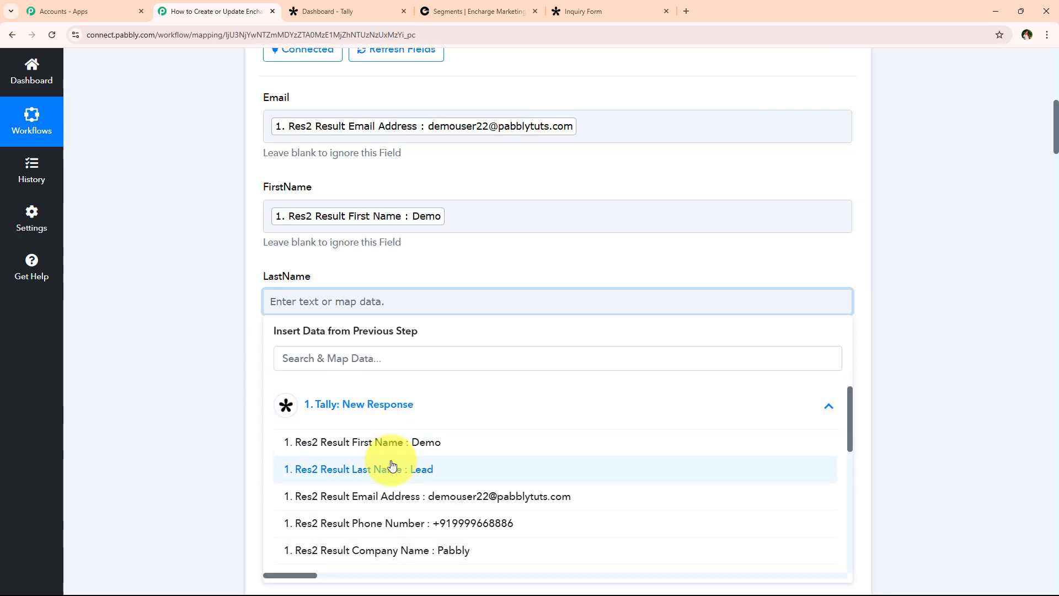
{"action": "left_click", "coordinate": [310, 468]}
Fill the Name field with Tally's first name followed by the last name.
{"action": "scroll", "coordinate": [201, 331], "scroll_direction": "down", "scroll_amount": 2}
{"action": "left_click", "coordinate": [346, 290]}
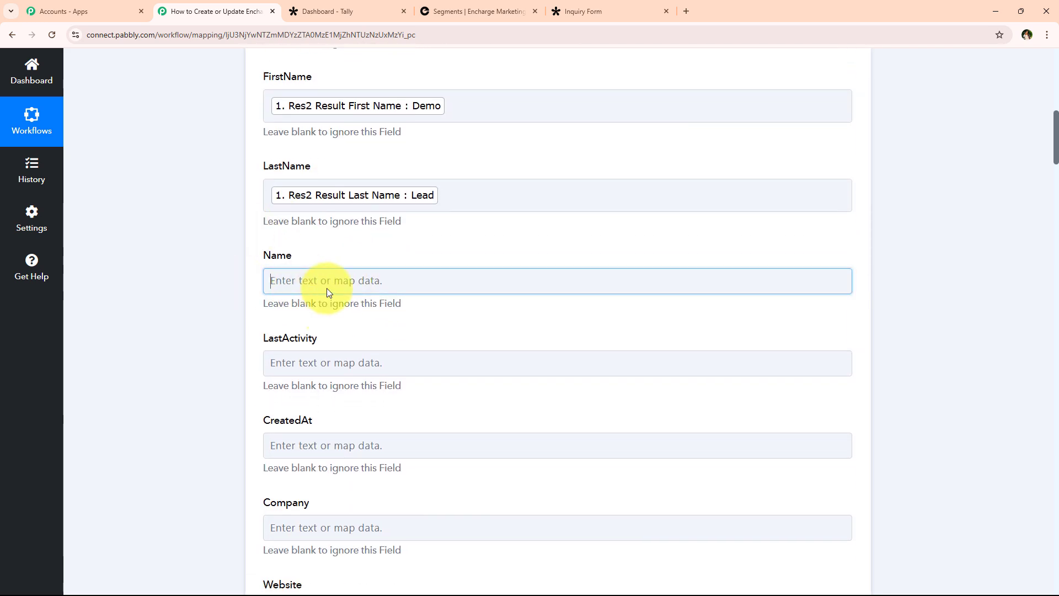
{"action": "left_click", "coordinate": [446, 388]}
{"action": "left_click", "coordinate": [432, 422]}
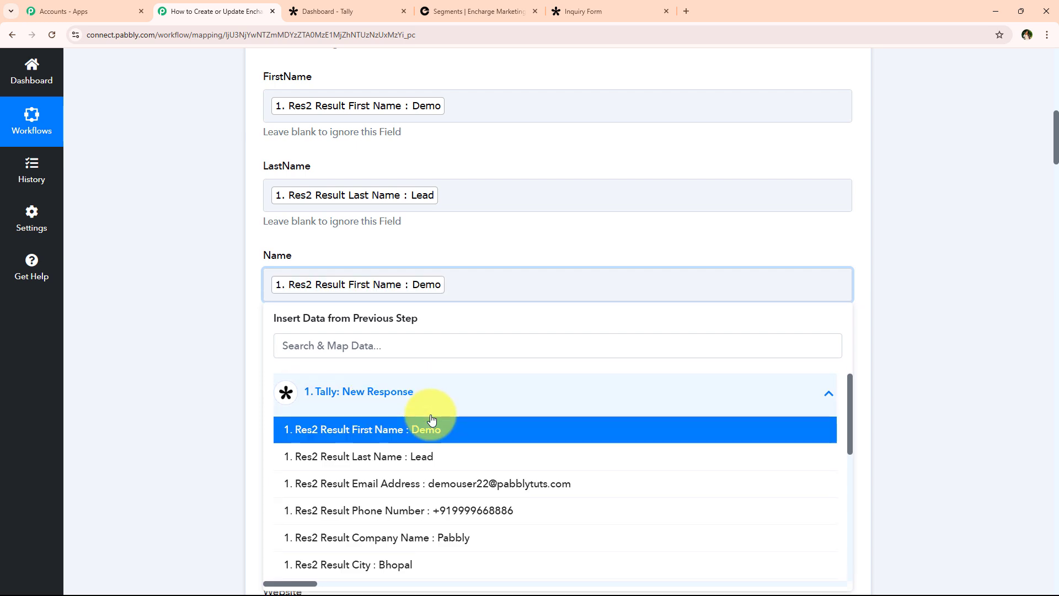
{"action": "left_click", "coordinate": [531, 457]}
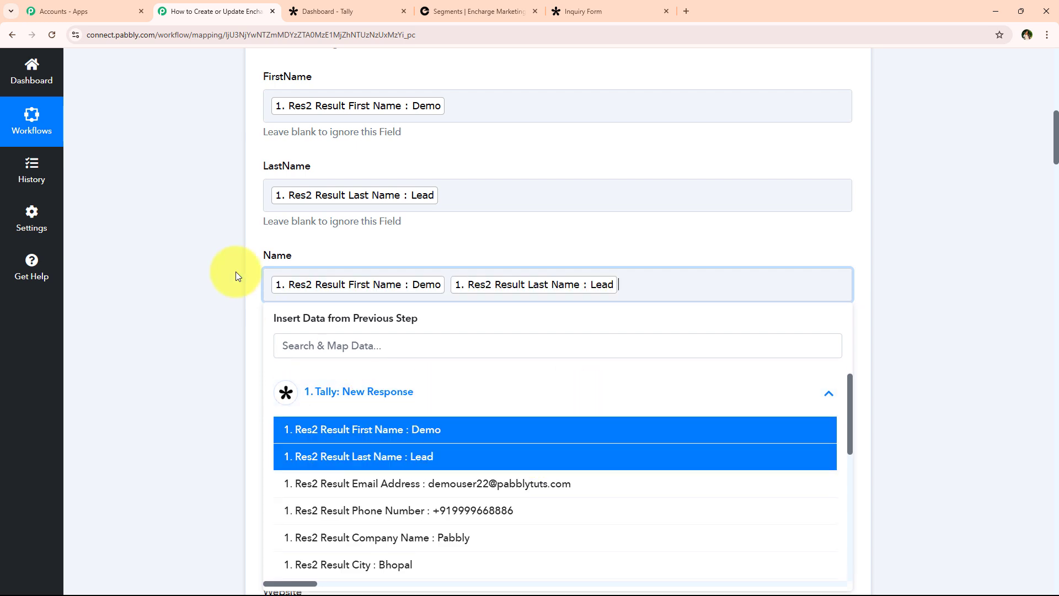
{"action": "left_click", "coordinate": [236, 272]}
Map Tally's company name into the Company field.
{"action": "scroll", "coordinate": [249, 276], "scroll_direction": "down", "scroll_amount": 2}
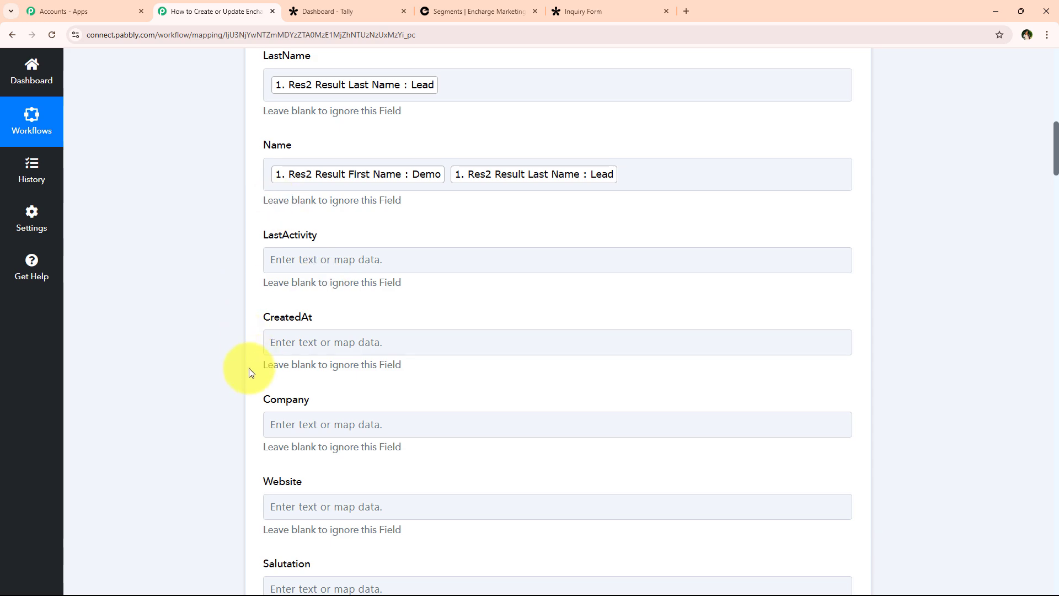
{"action": "scroll", "coordinate": [206, 356], "scroll_direction": "up", "scroll_amount": 4}
{"action": "scroll", "coordinate": [212, 341], "scroll_direction": "down", "scroll_amount": 4}
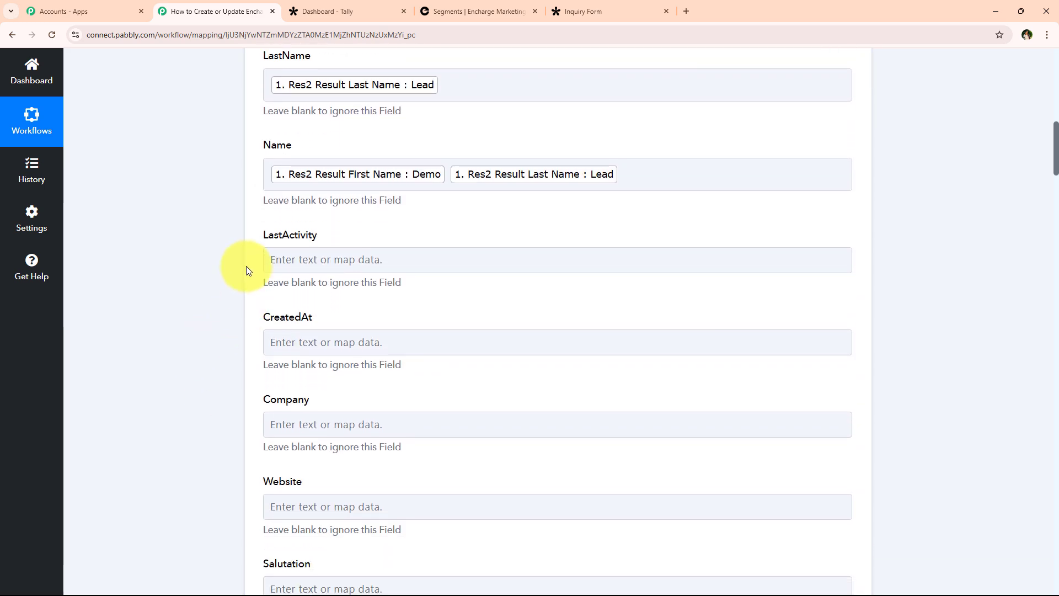
{"action": "left_click_drag", "start_coordinate": [260, 239], "coordinate": [310, 323]}
{"action": "left_click", "coordinate": [236, 313]}
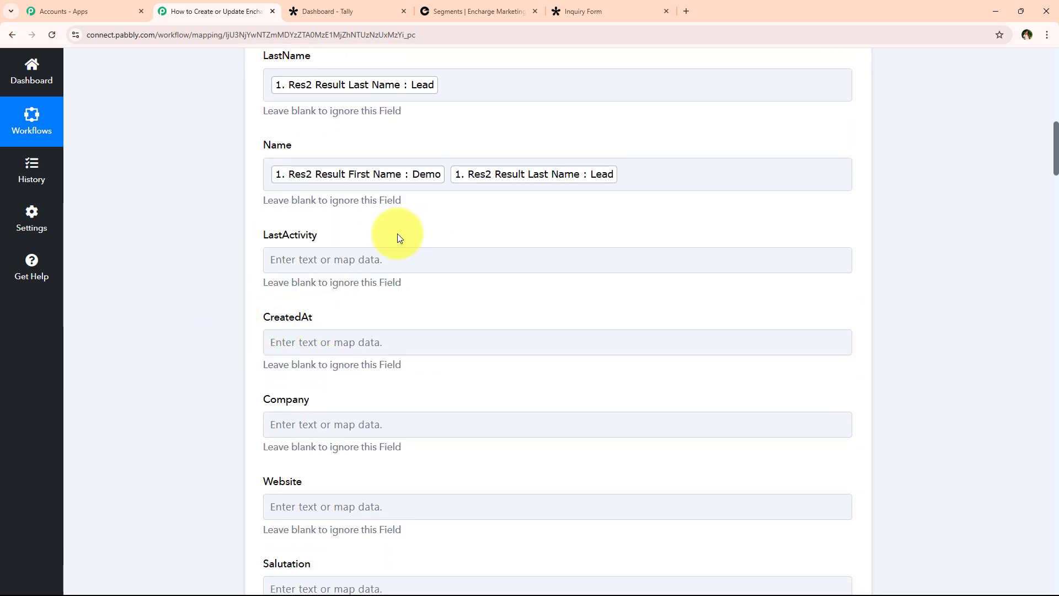
{"action": "scroll", "coordinate": [277, 279], "scroll_direction": "down", "scroll_amount": 4}
{"action": "left_click", "coordinate": [323, 205]}
{"action": "left_click", "coordinate": [323, 306]}
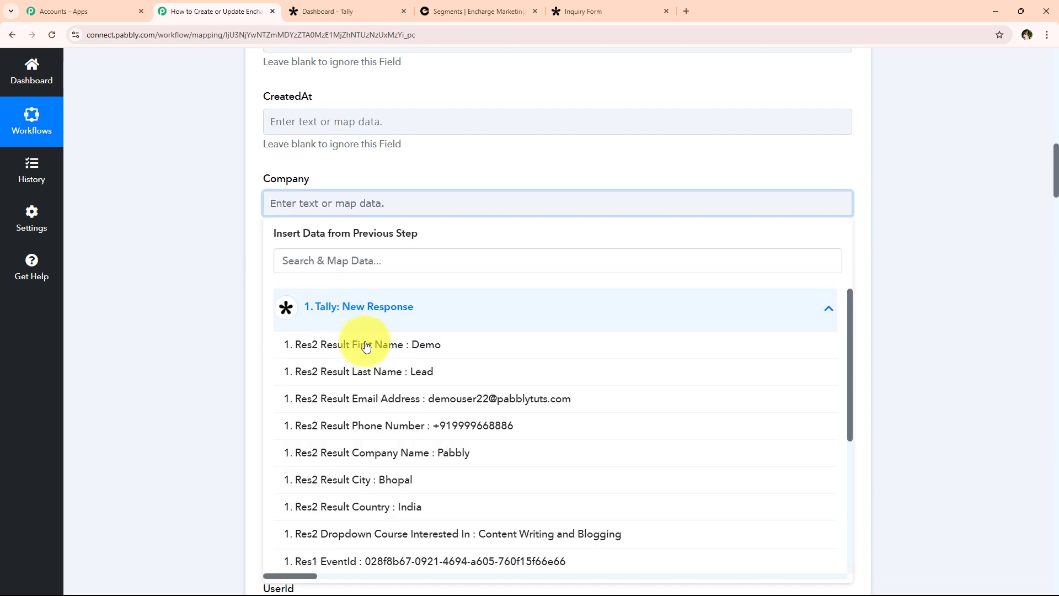
{"action": "left_click", "coordinate": [375, 381]}
{"action": "left_click", "coordinate": [182, 312]}
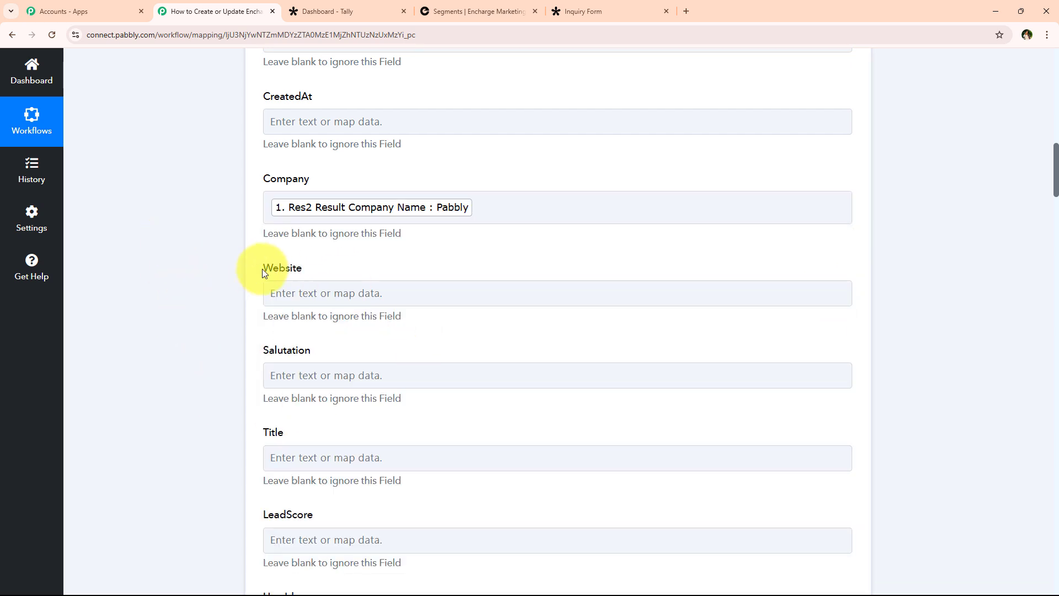
{"action": "scroll", "coordinate": [241, 276], "scroll_direction": "down", "scroll_amount": 15}
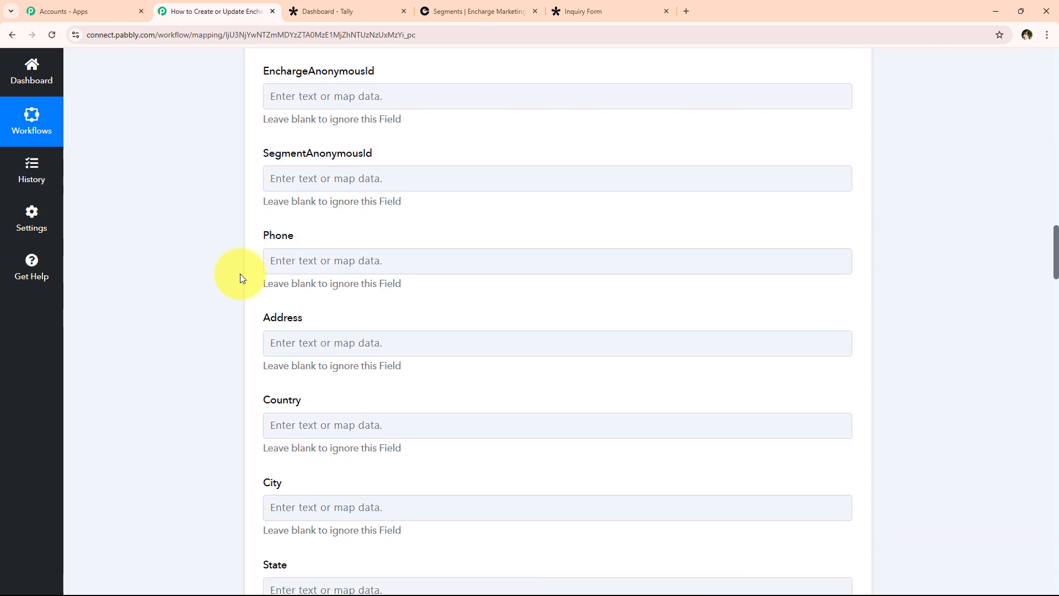
{"action": "scroll", "coordinate": [239, 278], "scroll_direction": "down", "scroll_amount": 1}
{"action": "left_click", "coordinate": [392, 235]}
{"action": "left_click", "coordinate": [441, 337]}
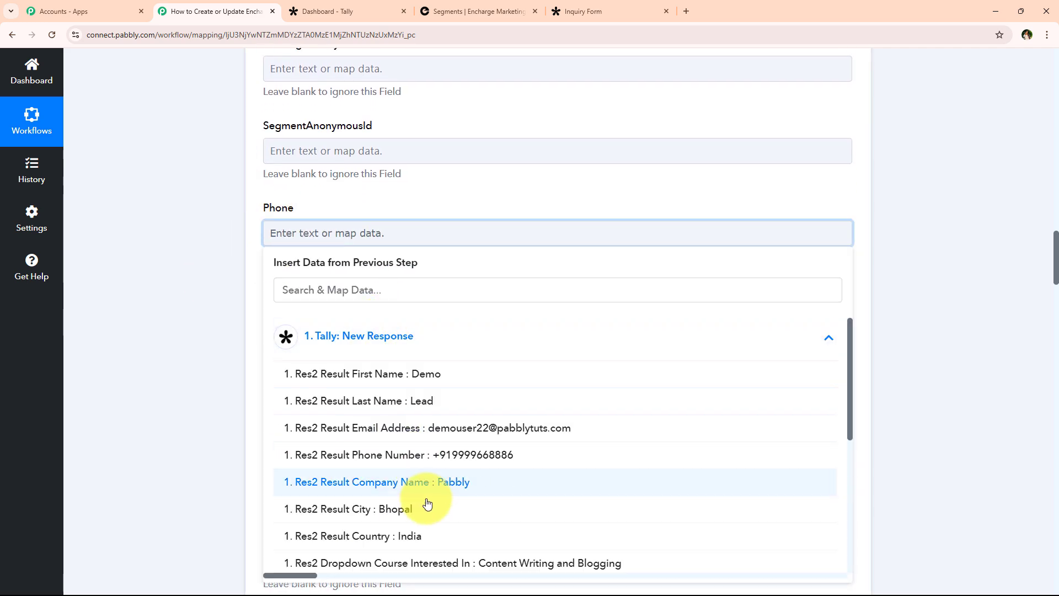
{"action": "left_click", "coordinate": [435, 455]}
{"action": "left_click", "coordinate": [198, 203]}
{"action": "scroll", "coordinate": [198, 203], "scroll_direction": "down", "scroll_amount": 7}
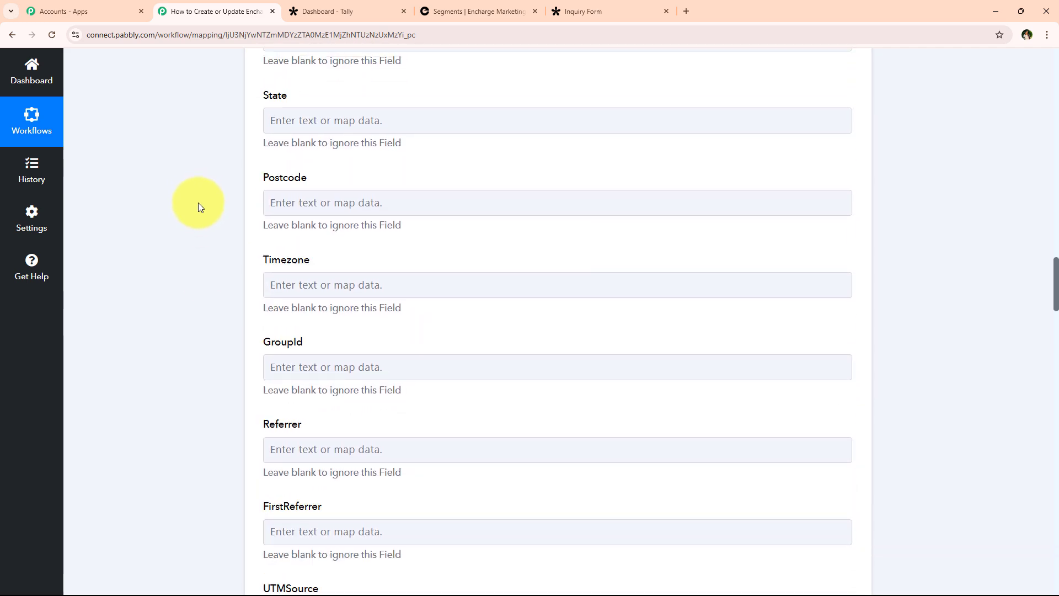
{"action": "scroll", "coordinate": [197, 204], "scroll_direction": "down", "scroll_amount": 20}
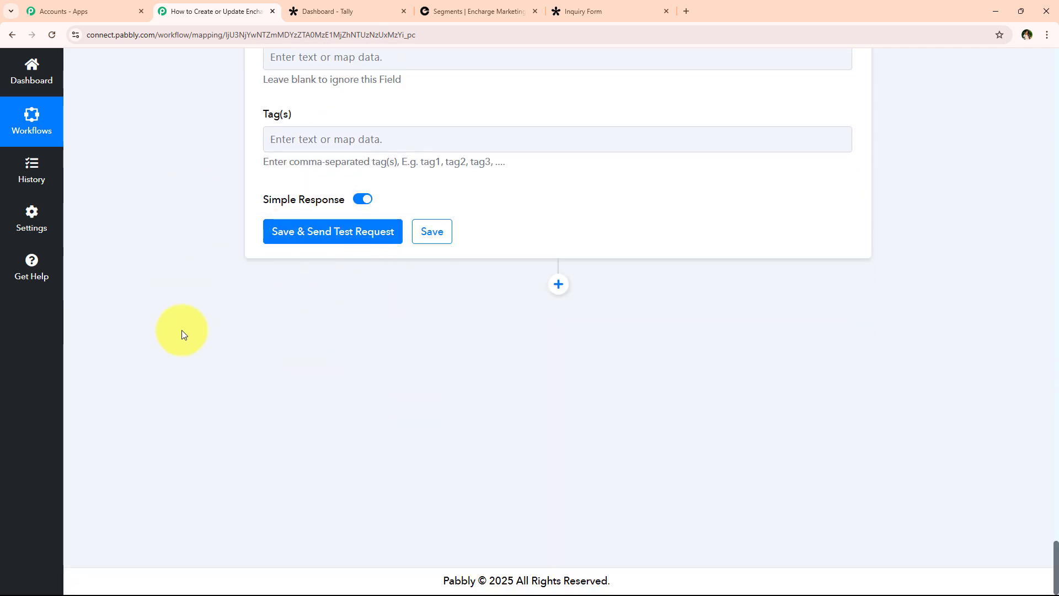
Save the Encharge action and send a test request.
{"action": "middle_click", "coordinate": [201, 236]}
{"action": "scroll", "coordinate": [201, 234], "scroll_direction": "up", "scroll_amount": 20}
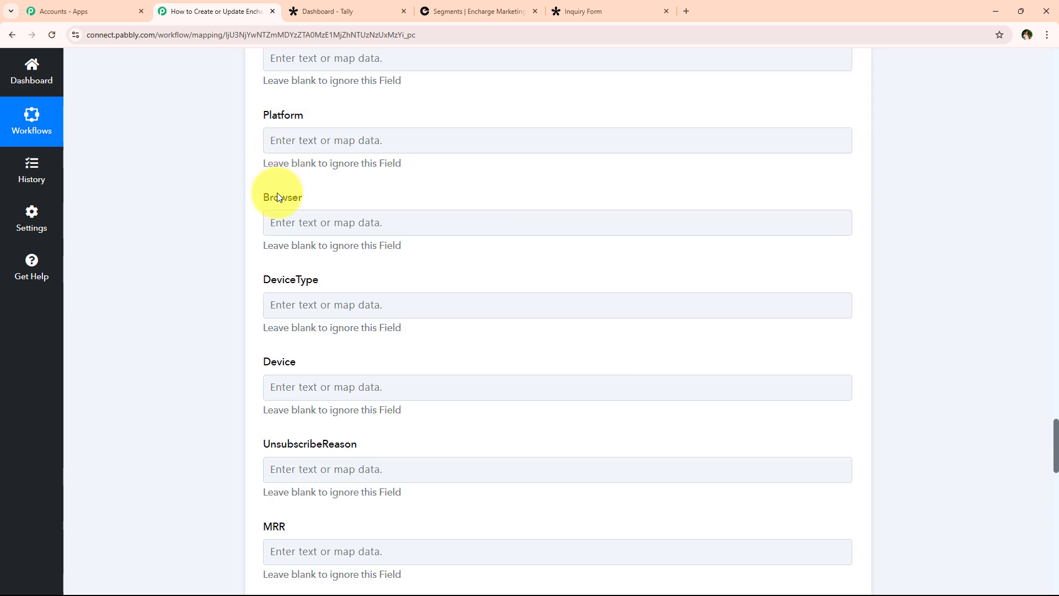
{"action": "scroll", "coordinate": [260, 225], "scroll_direction": "down", "scroll_amount": 9}
{"action": "scroll", "coordinate": [276, 353], "scroll_direction": "up", "scroll_amount": 15}
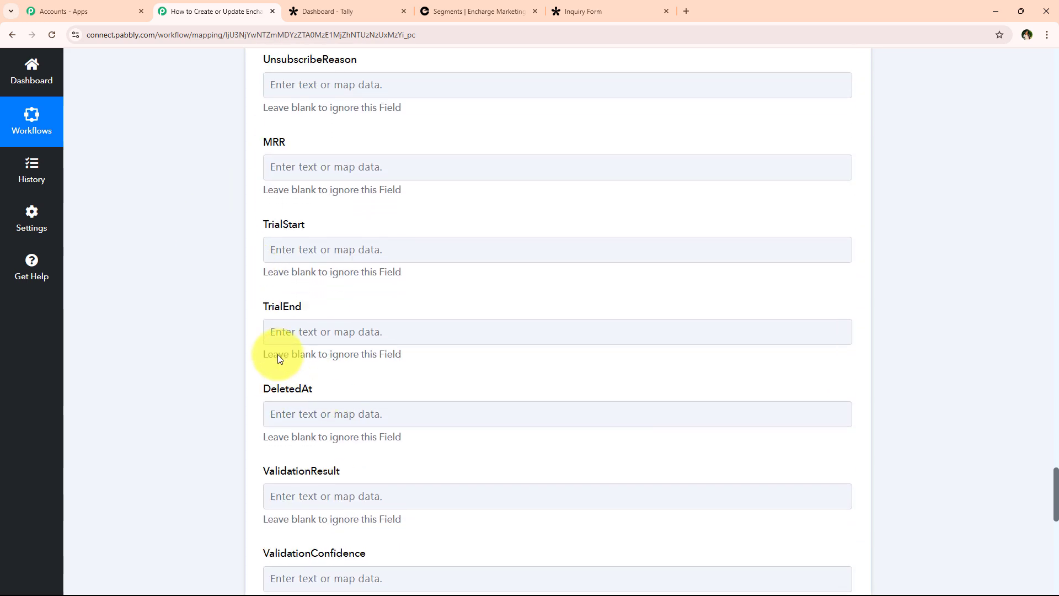
{"action": "scroll", "coordinate": [246, 293], "scroll_direction": "up", "scroll_amount": 20}
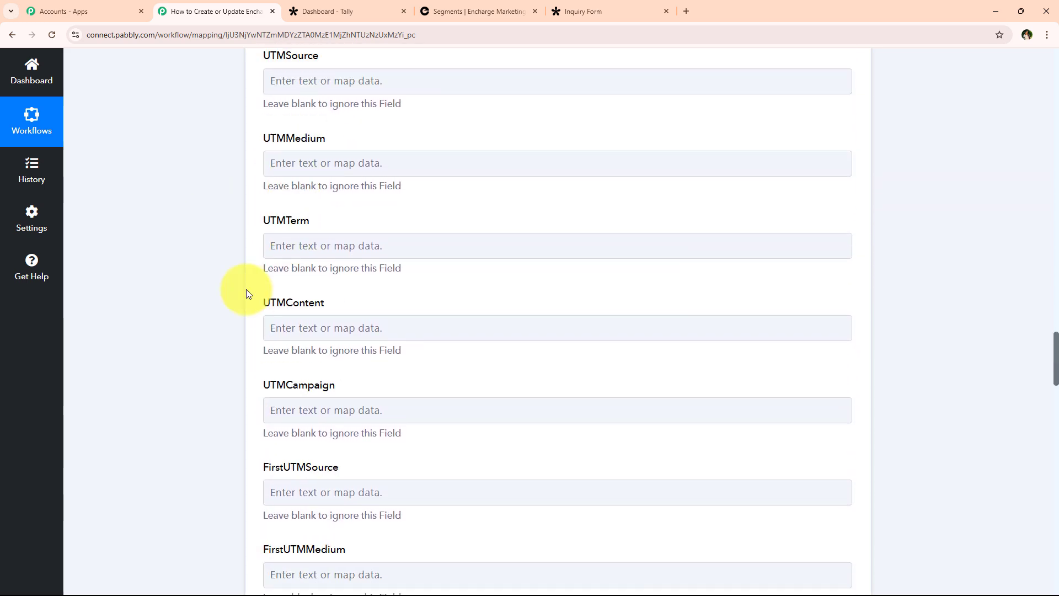
{"action": "middle_click", "coordinate": [212, 160]}
{"action": "scroll", "coordinate": [189, 288], "scroll_direction": "down", "scroll_amount": 7}
{"action": "scroll", "coordinate": [189, 289], "scroll_direction": "down", "scroll_amount": 20}
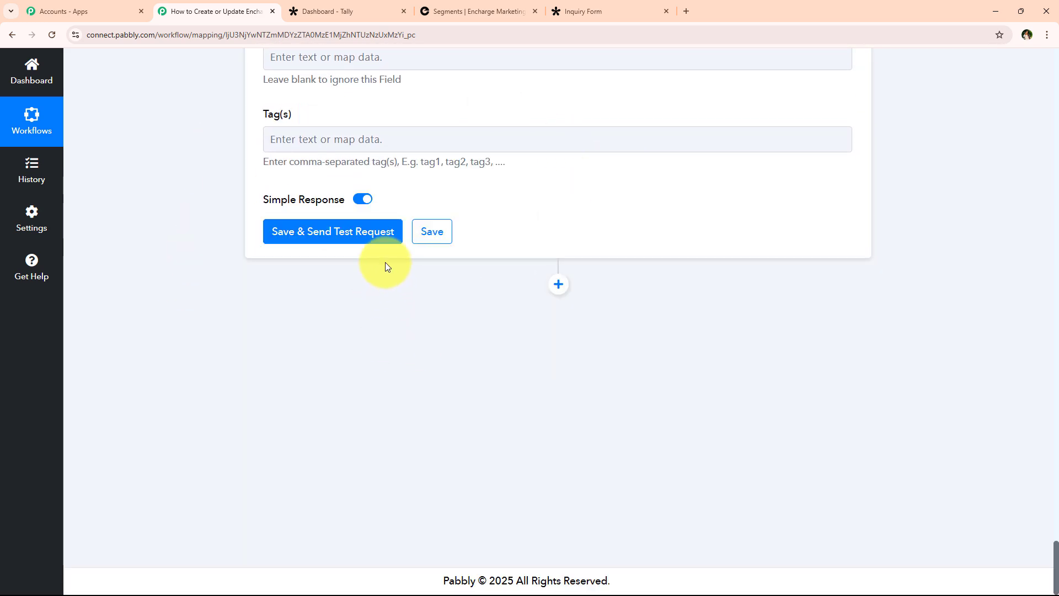
{"action": "left_click", "coordinate": [366, 230]}
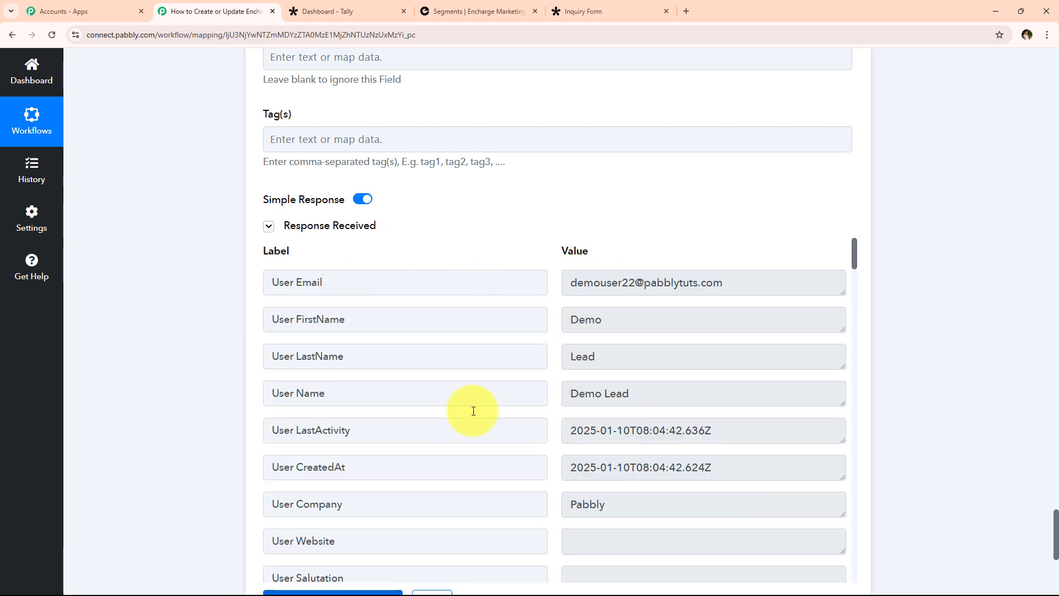
Review the returned Demo Lead person with company Pabbly, then collapse the Encharge step.
{"action": "scroll", "coordinate": [502, 351], "scroll_direction": "down", "scroll_amount": 2}
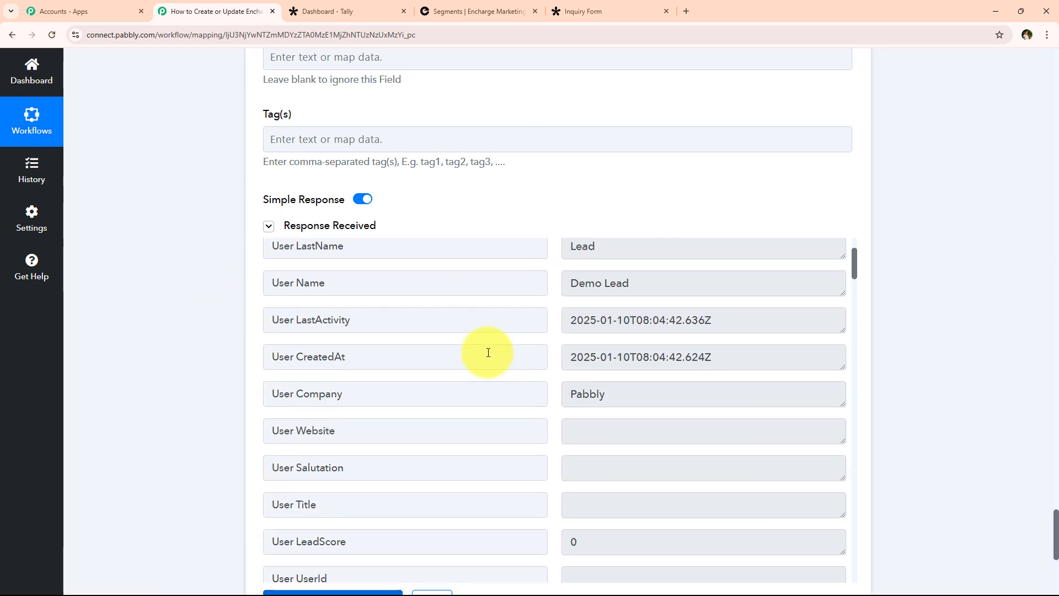
{"action": "scroll", "coordinate": [490, 353], "scroll_direction": "up", "scroll_amount": 2}
{"action": "scroll", "coordinate": [212, 461], "scroll_direction": "up", "scroll_amount": 1}
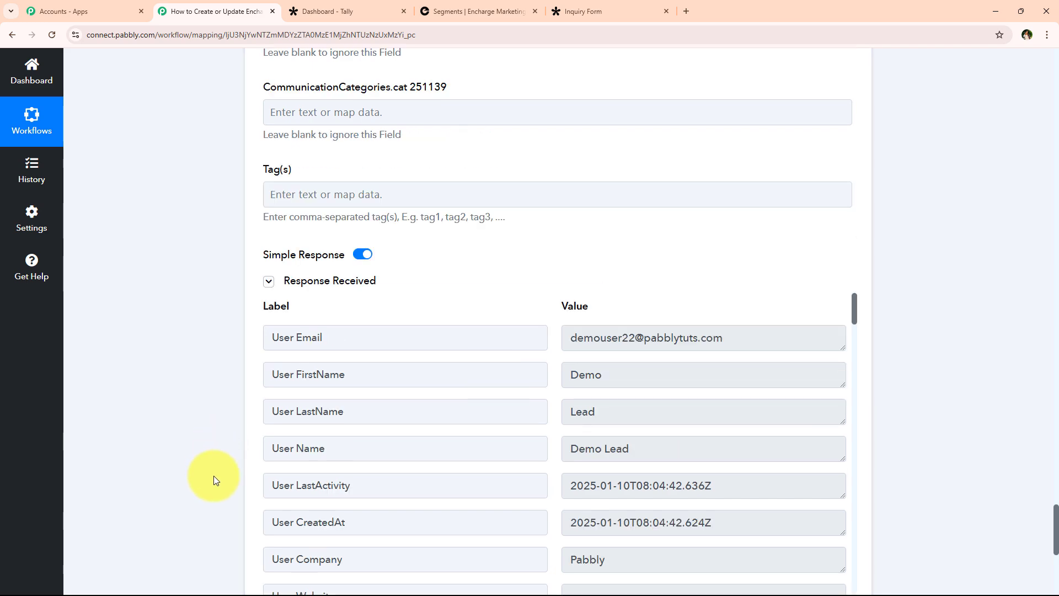
{"action": "scroll", "coordinate": [213, 441], "scroll_direction": "up", "scroll_amount": 1}
{"action": "scroll", "coordinate": [215, 434], "scroll_direction": "up", "scroll_amount": 20}
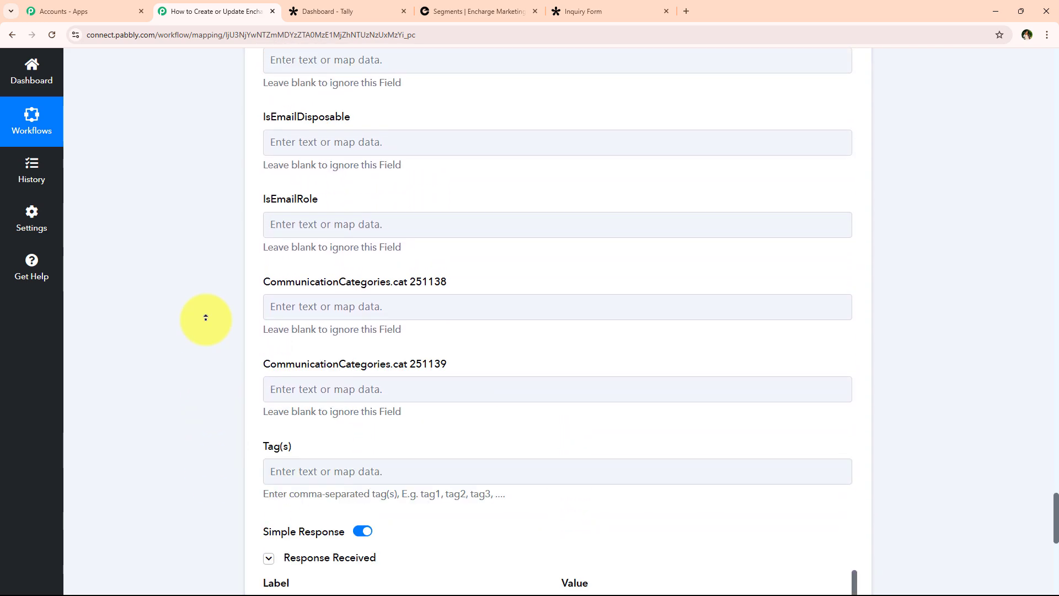
{"action": "scroll", "coordinate": [205, 304], "scroll_direction": "up", "scroll_amount": 20}
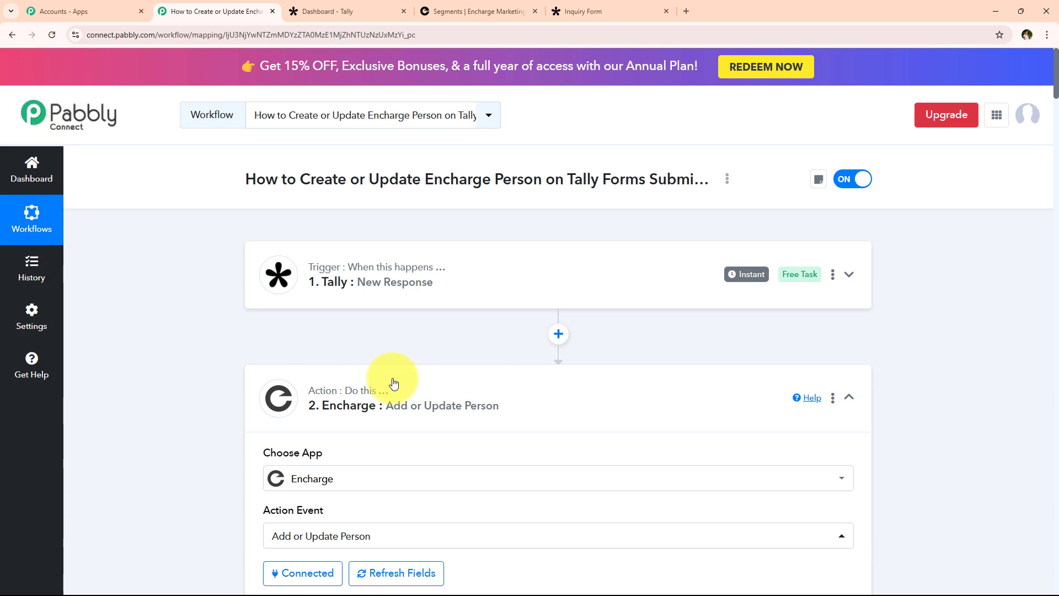
{"action": "left_click", "coordinate": [448, 392]}
Reload Encharge's All People list to confirm Demo Lead appears, then return to Pabbly Connect.
{"action": "left_click", "coordinate": [443, 4]}
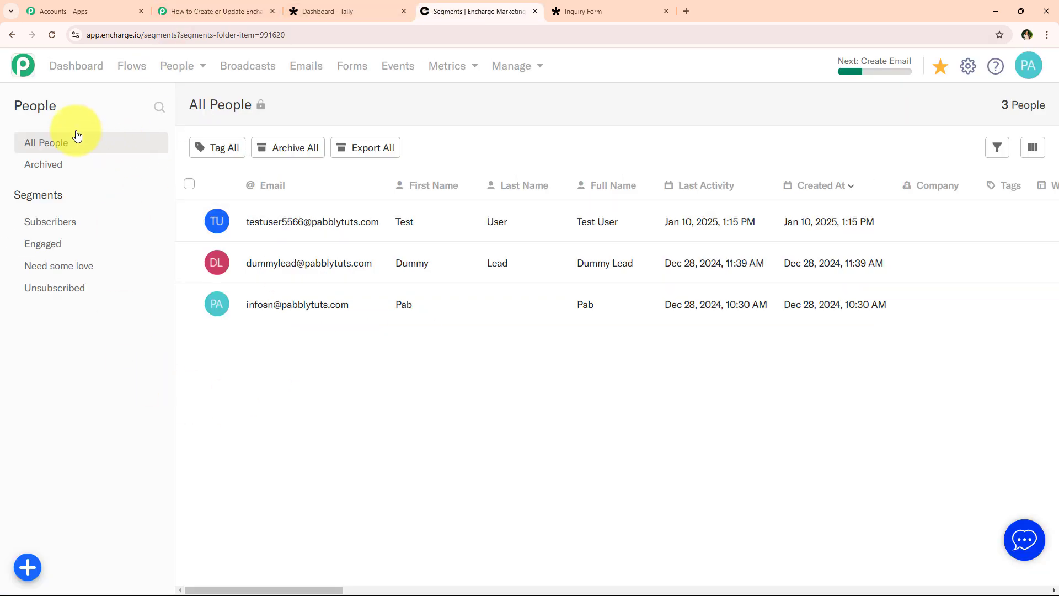
{"action": "left_click", "coordinate": [52, 35]}
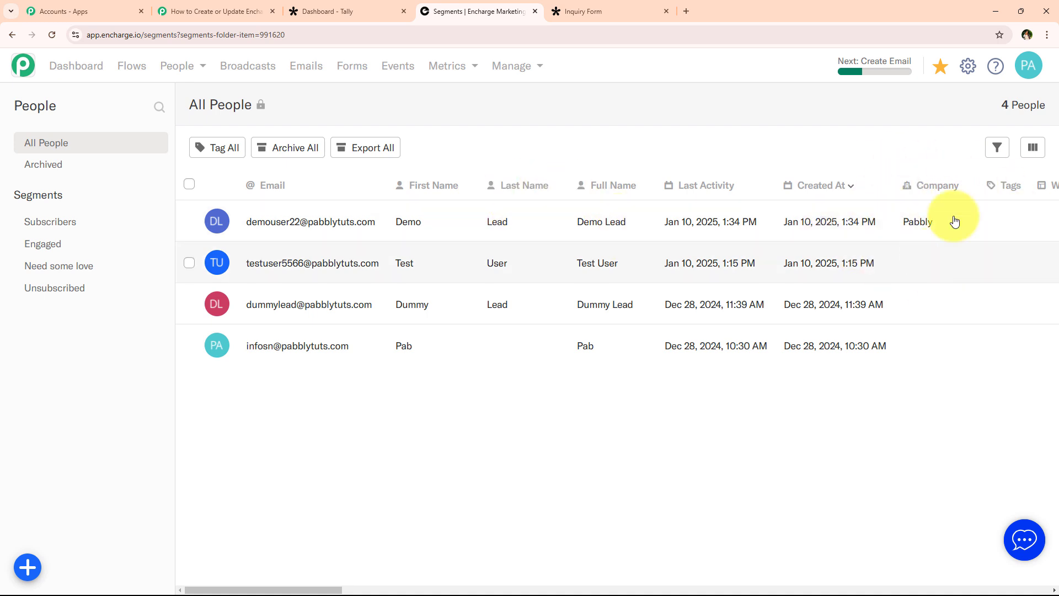
{"action": "left_click", "coordinate": [185, 6]}
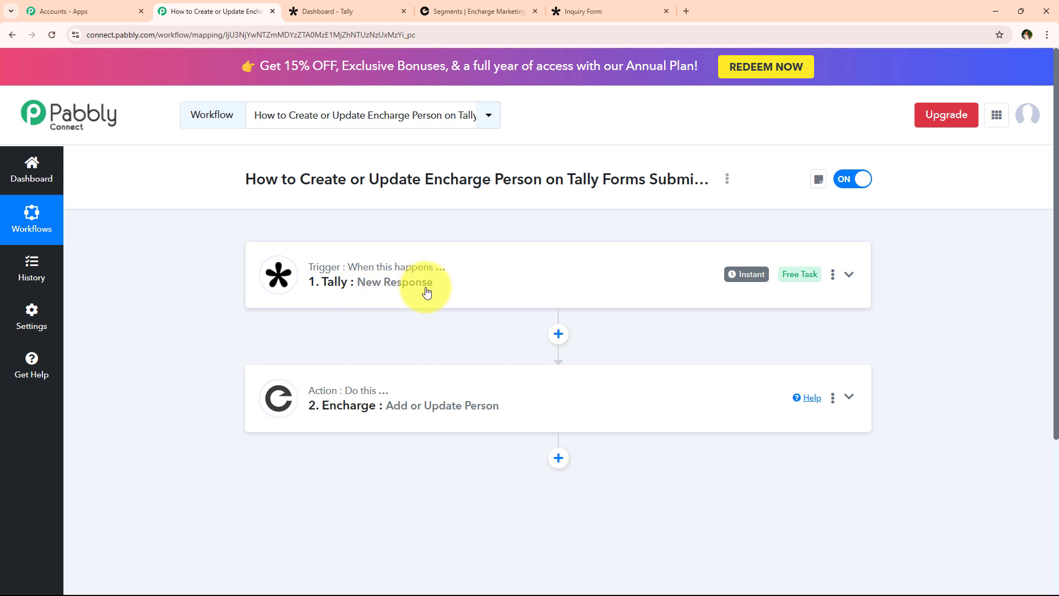
{"action": "mouse_move", "coordinate": [281, 266]}
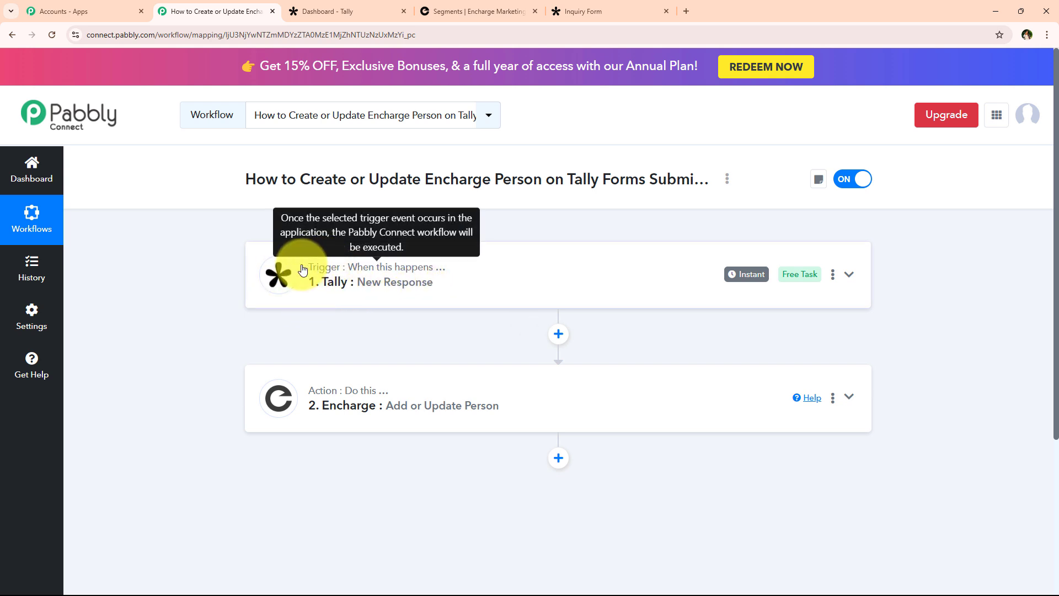